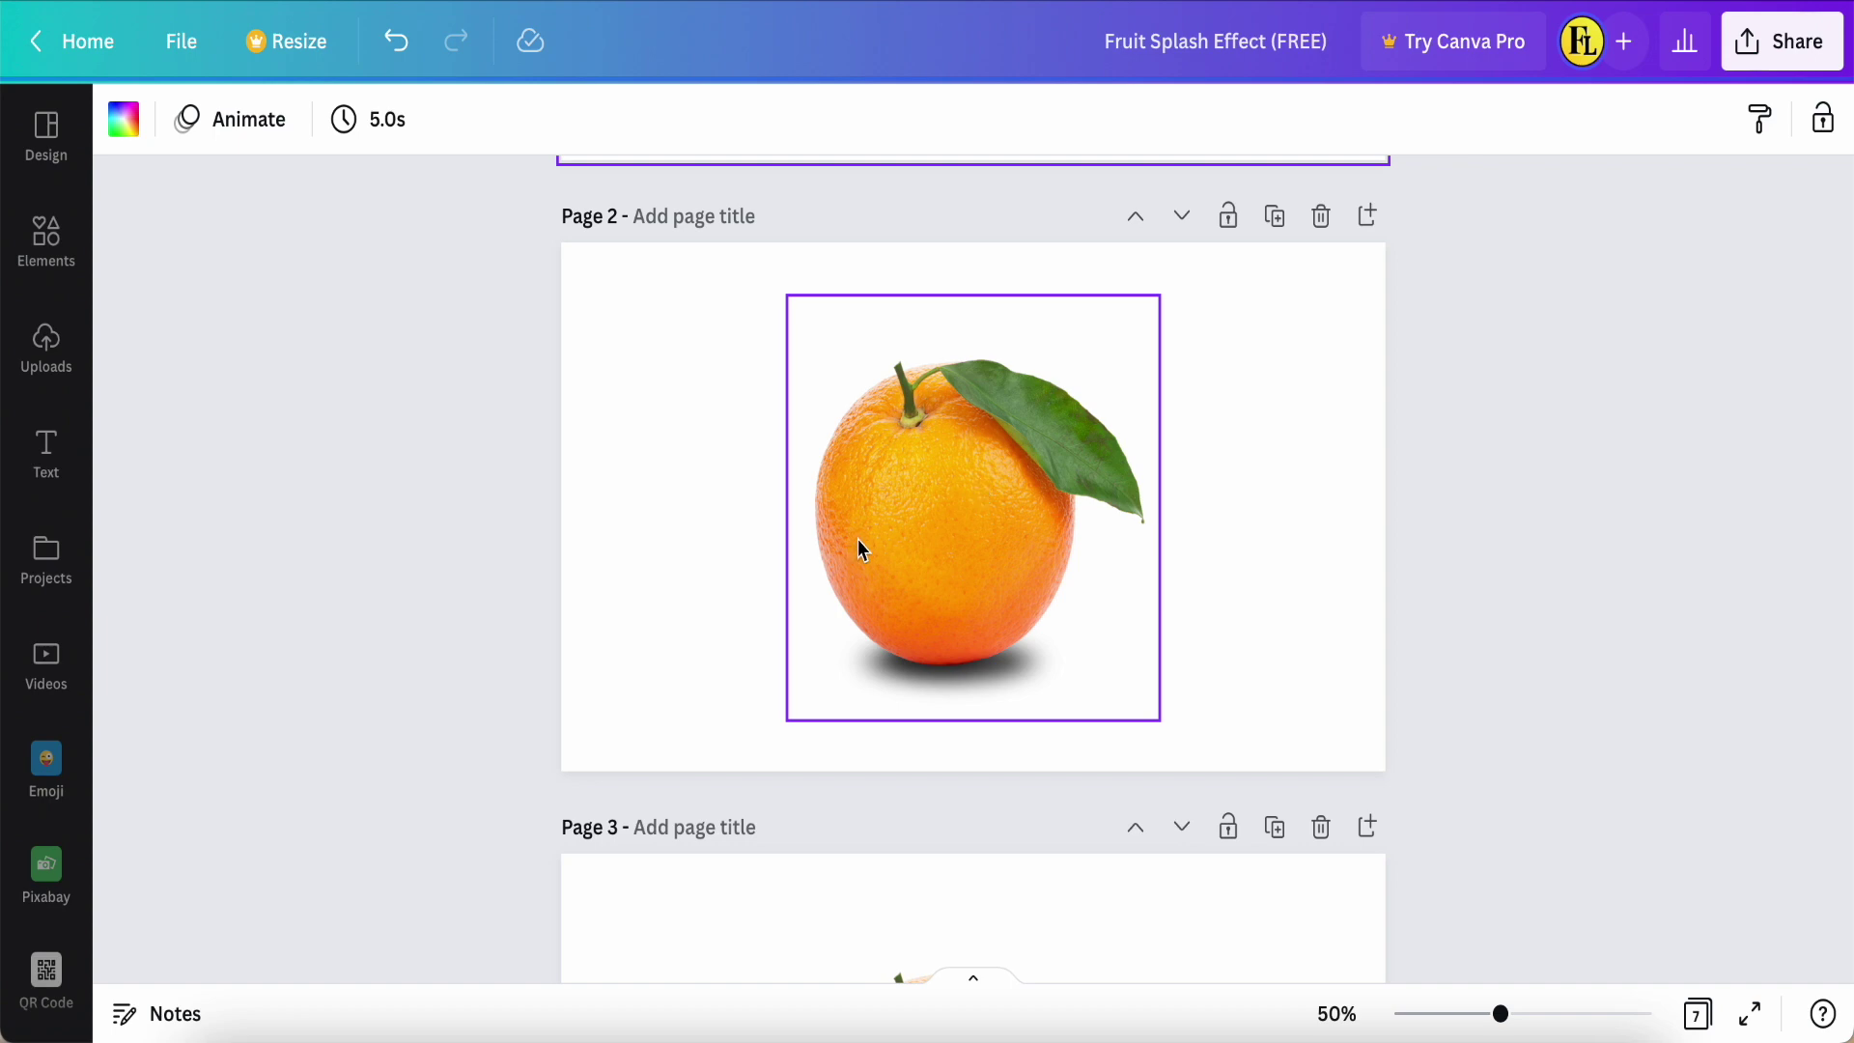
Step: Search the design elements for "half moon shape" and list all the matching graphics
{"action": "scroll", "coordinate": [860, 546], "scroll_direction": "down", "scroll_amount": 6}
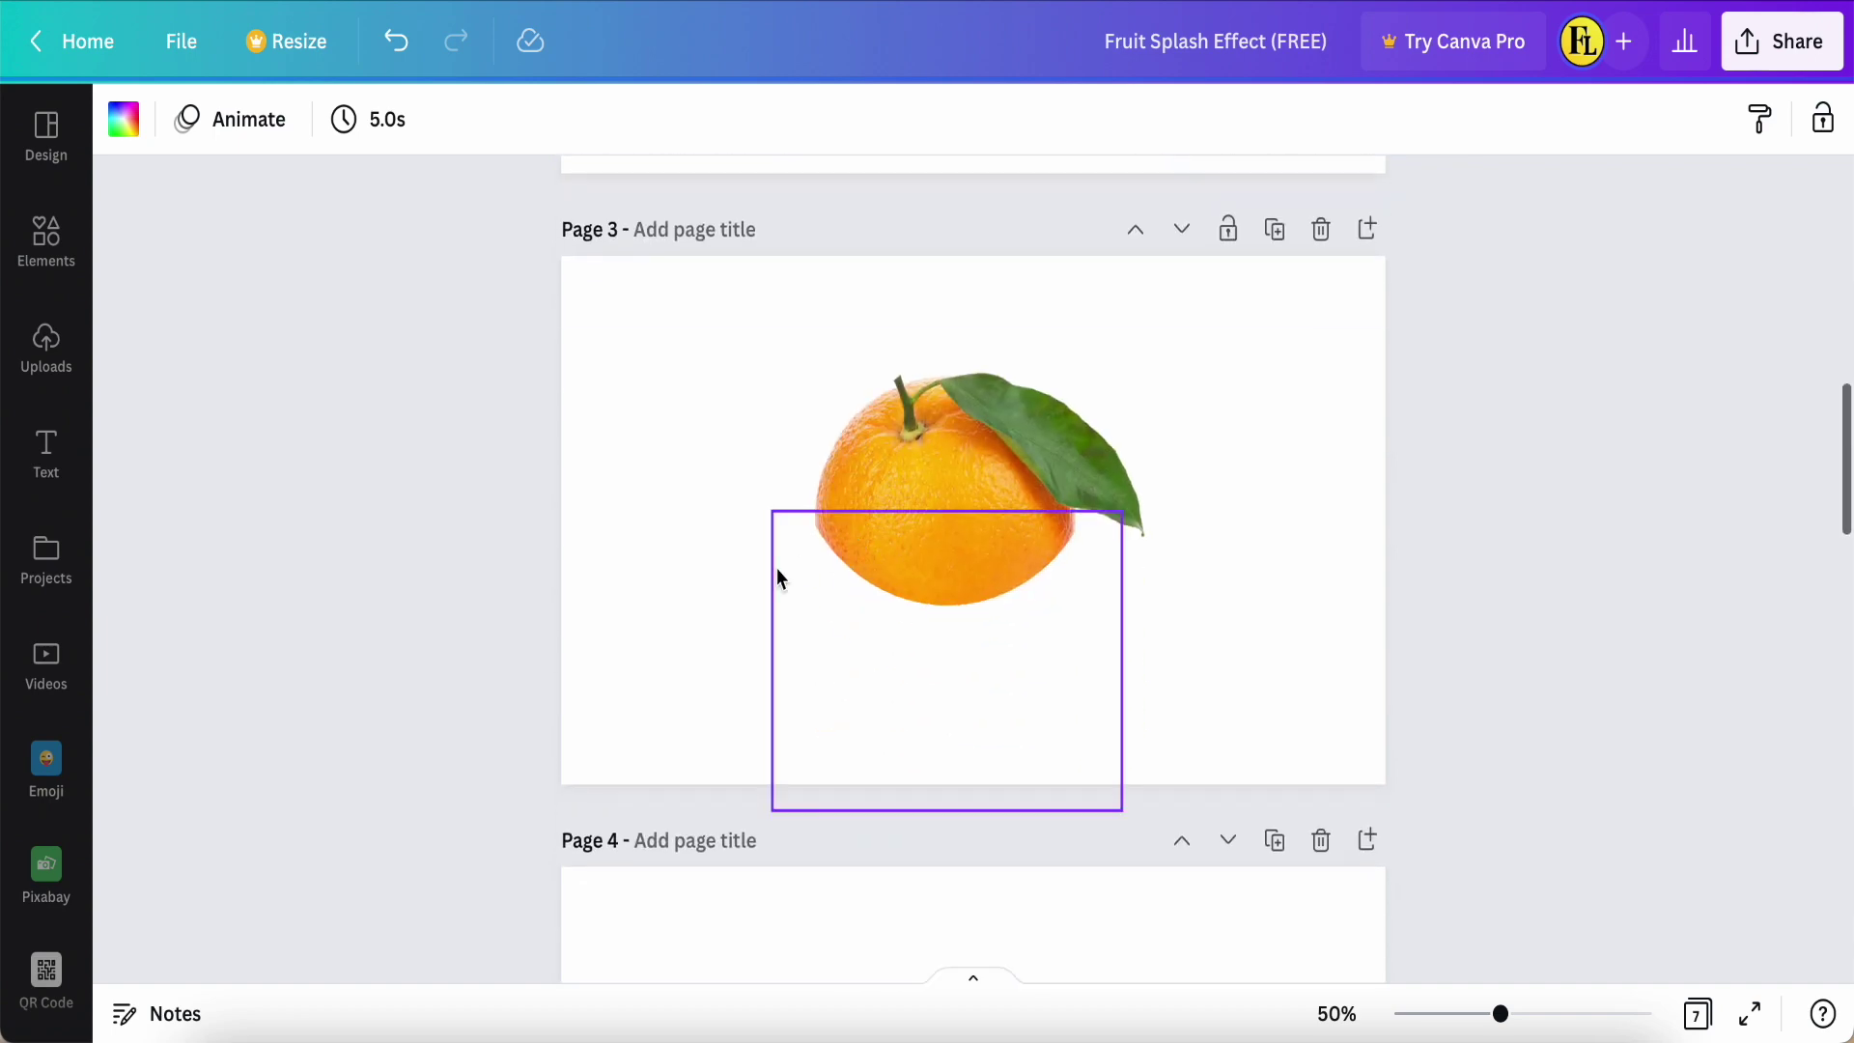
{"action": "left_click", "coordinate": [46, 253]}
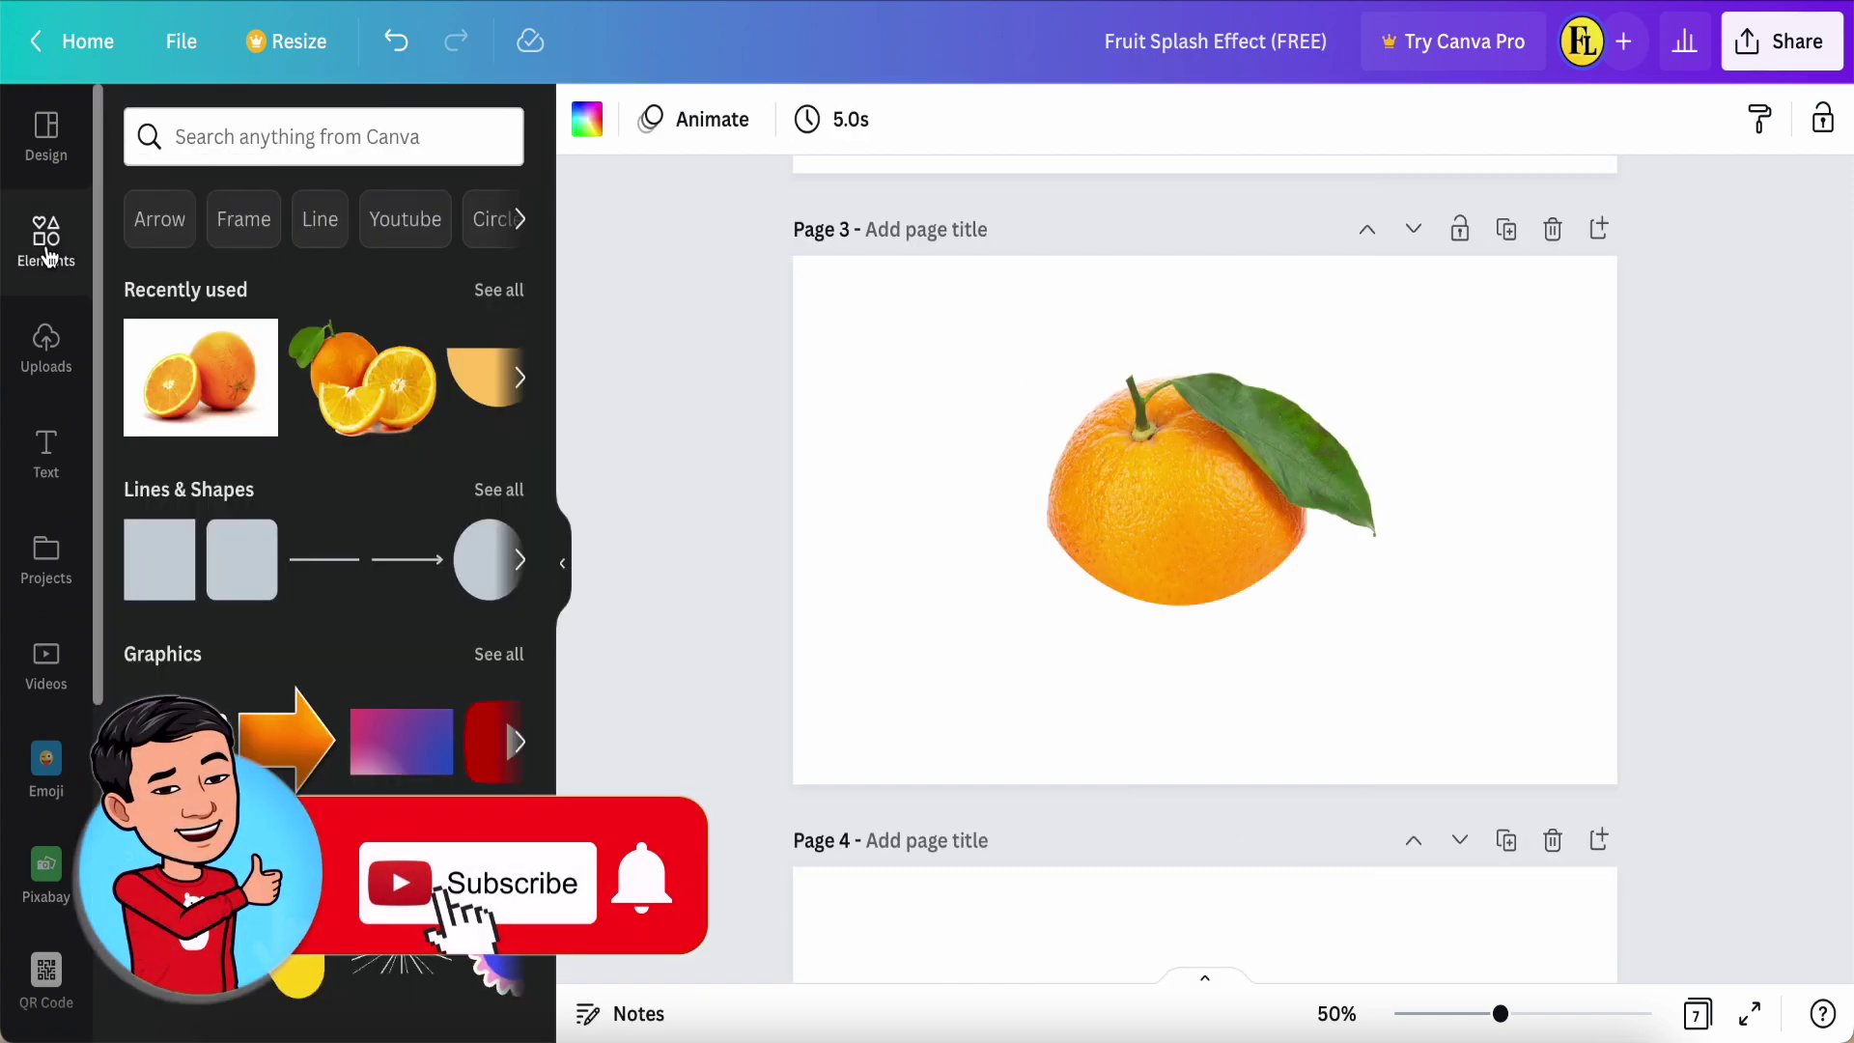
{"action": "left_click", "coordinate": [355, 143]}
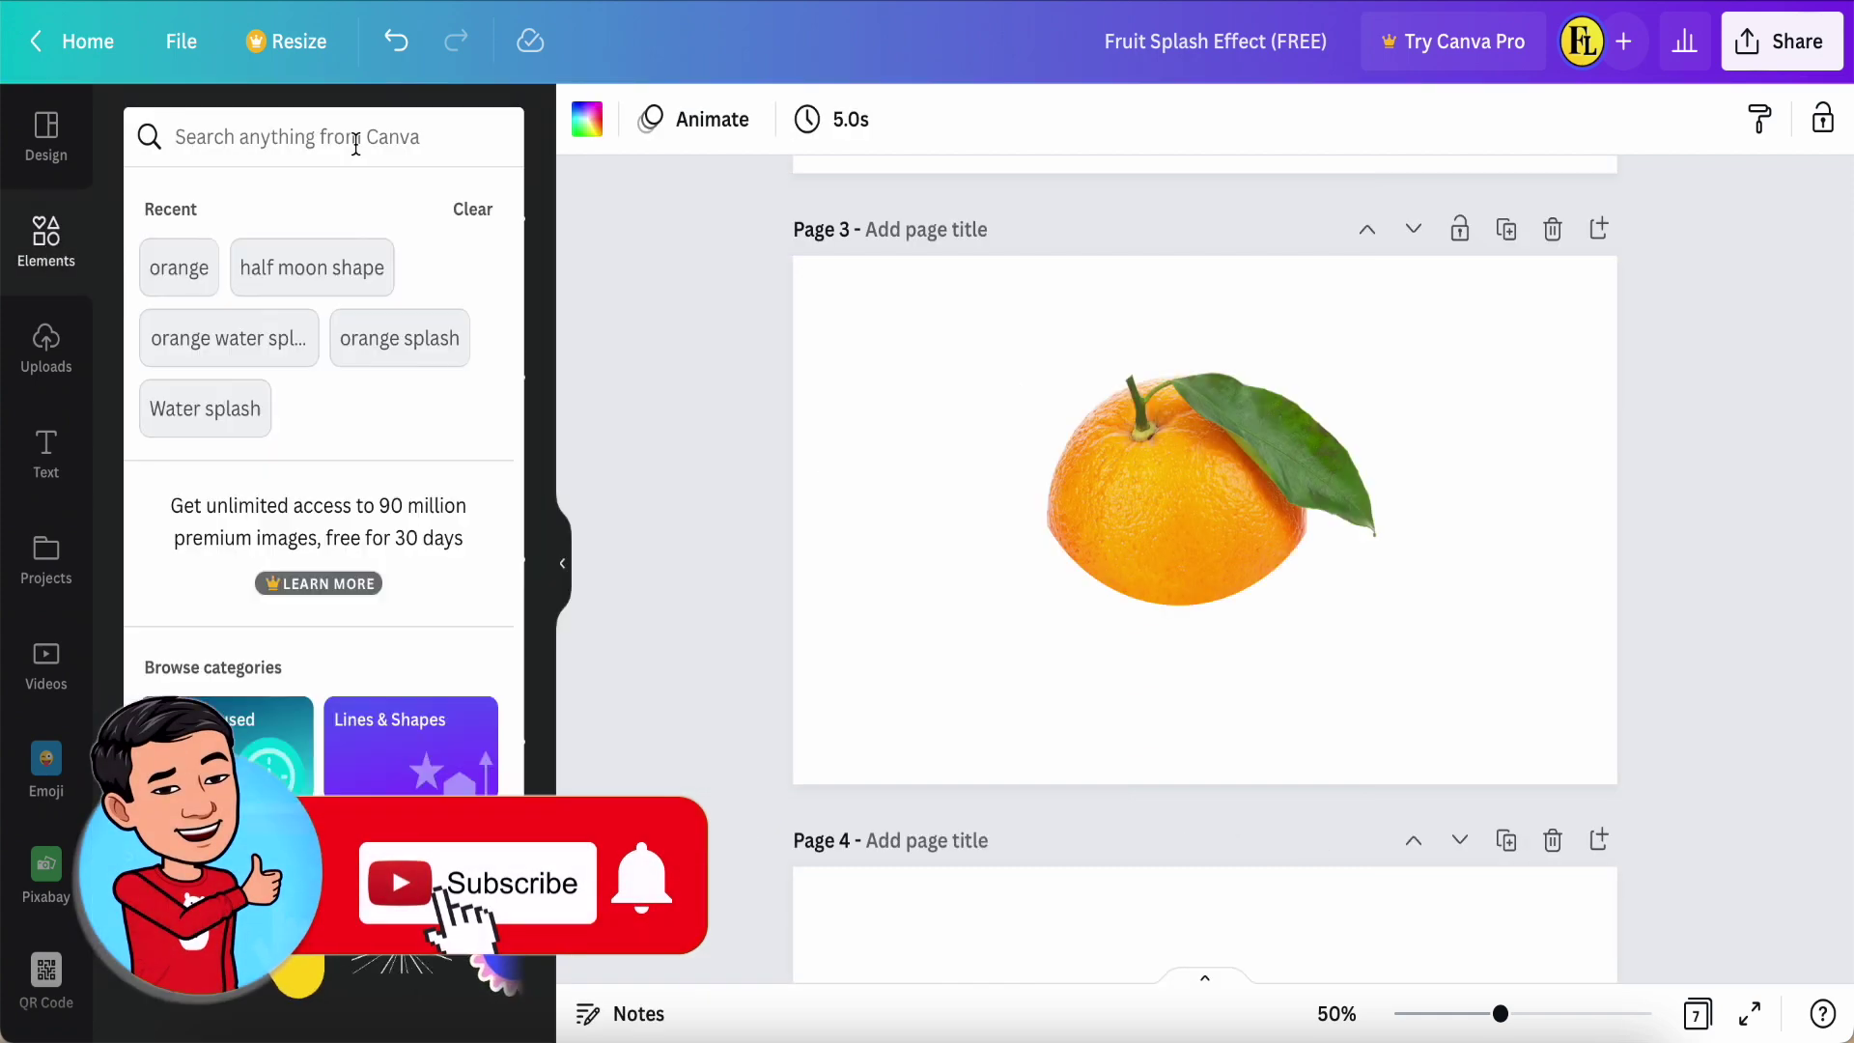
{"action": "type", "text": "hl"}
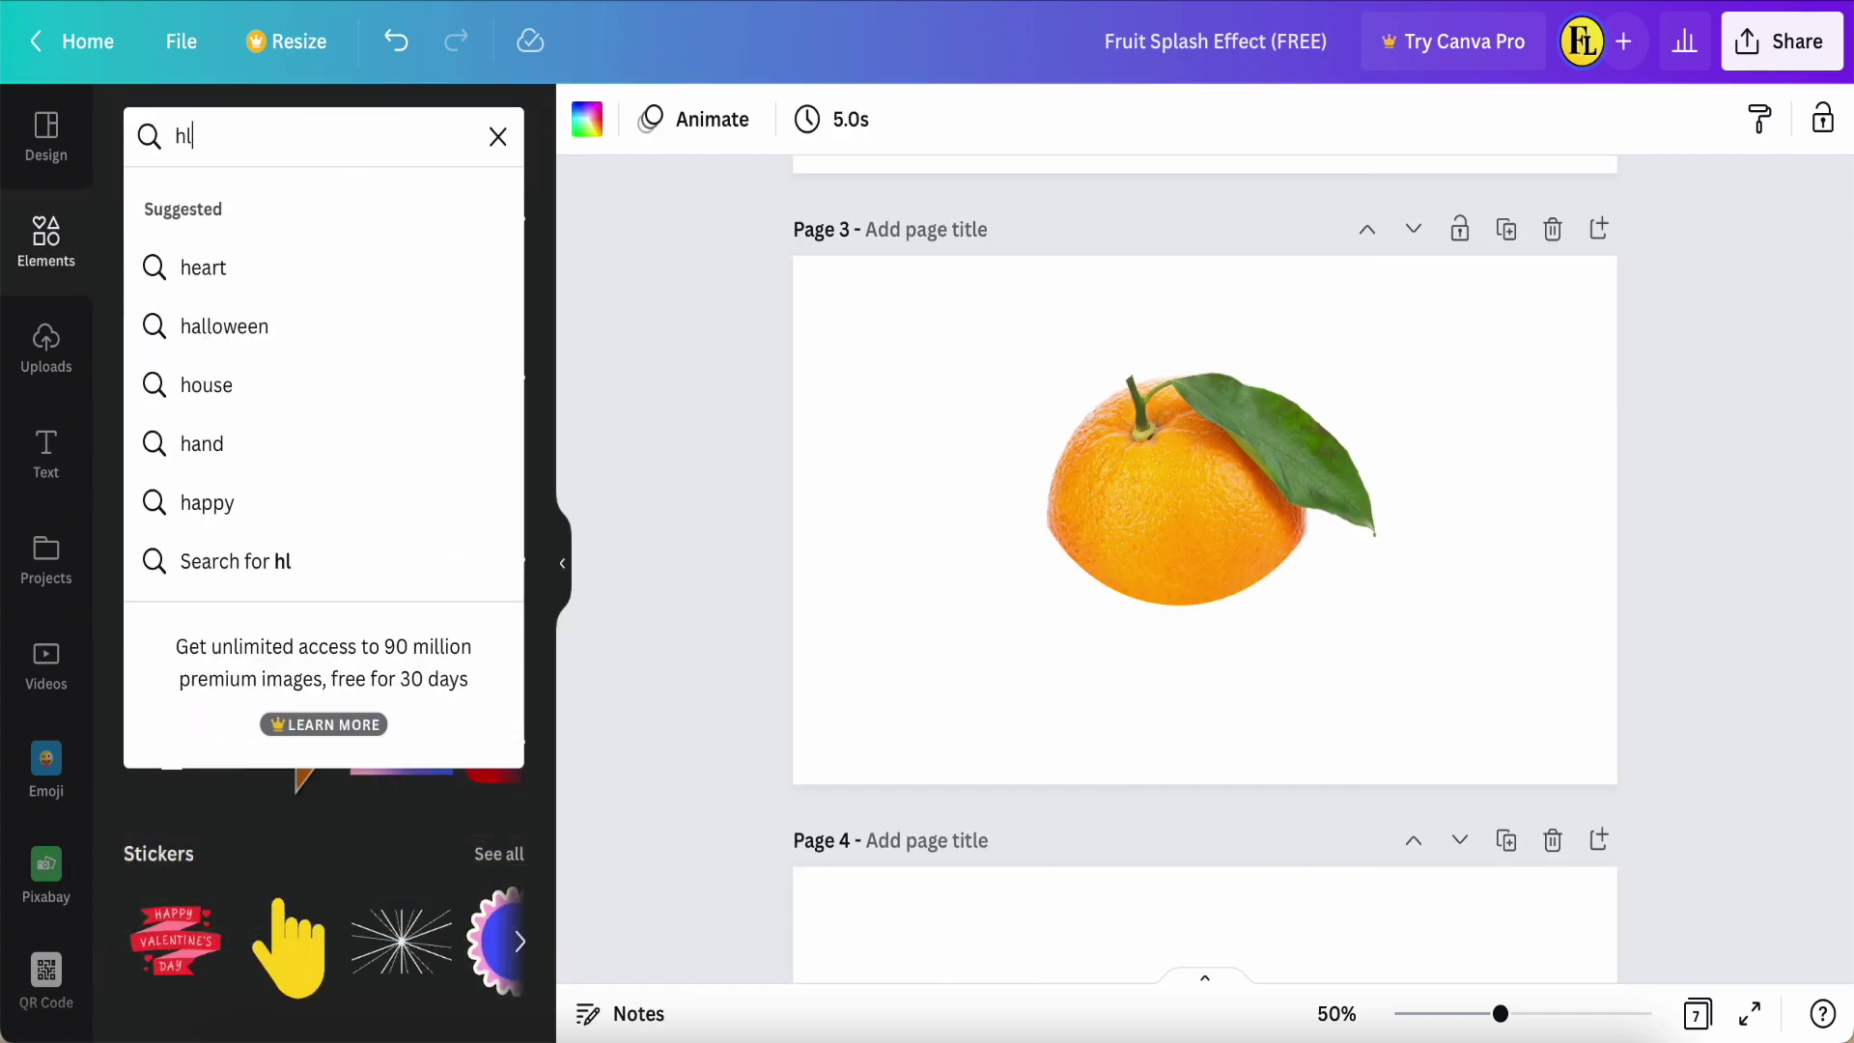
{"action": "key", "text": "BackSpace"}
{"action": "type", "text": "al"}
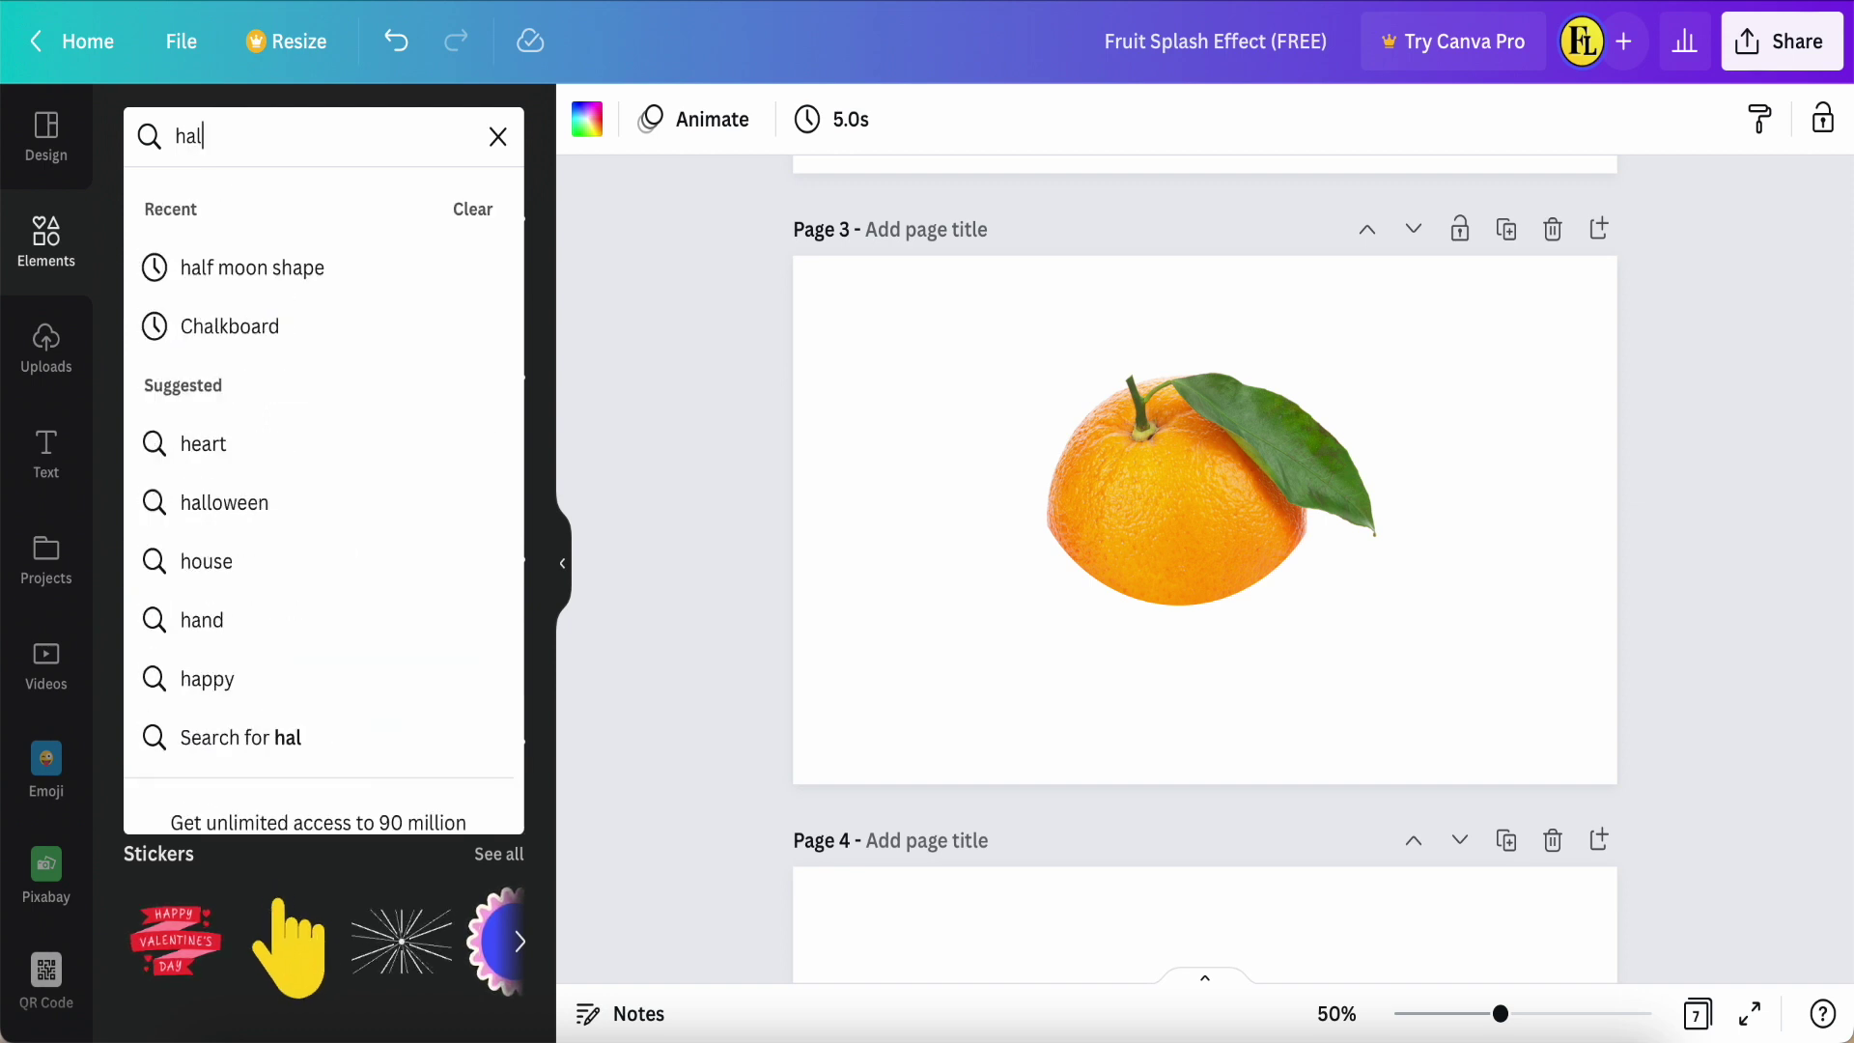
{"action": "left_click", "coordinate": [281, 275]}
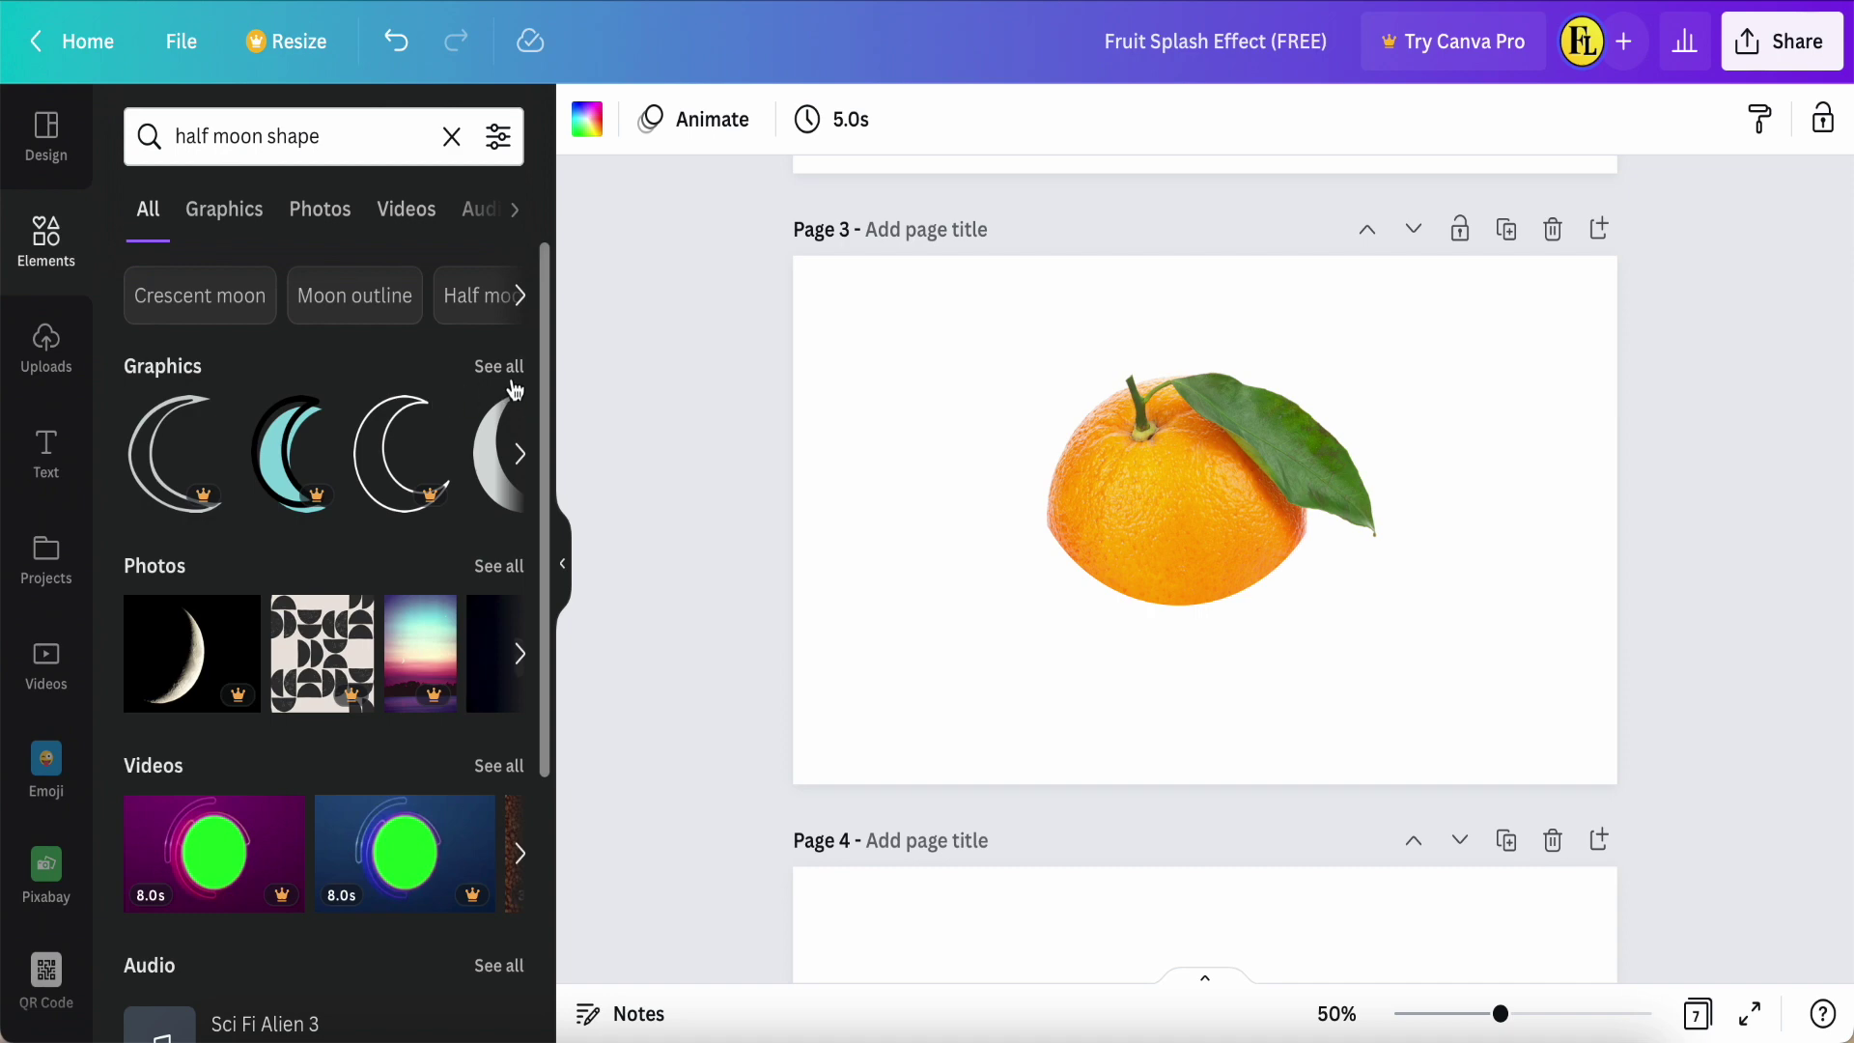
{"action": "left_click", "coordinate": [502, 367]}
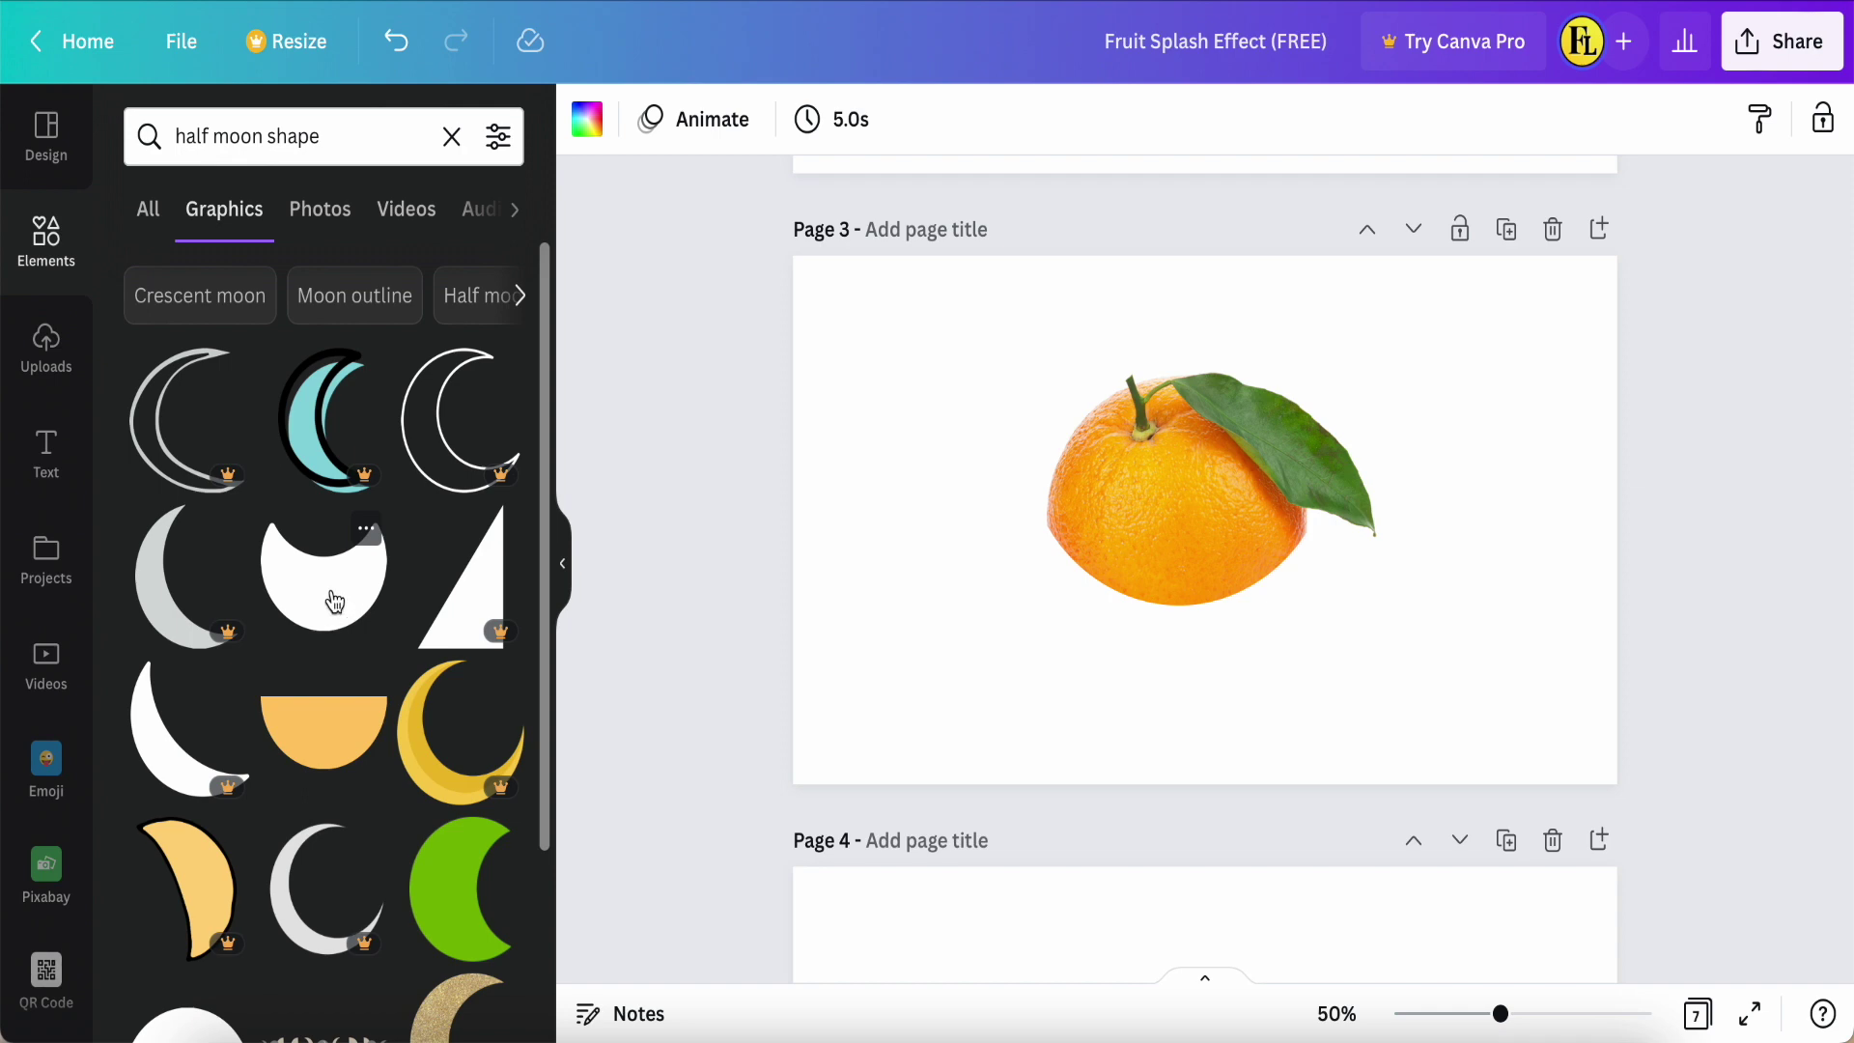
Step: Try to mask the lower half of the orange on page 3 with the half-moon graphic, and delete the shape
{"action": "left_click", "coordinate": [334, 602]}
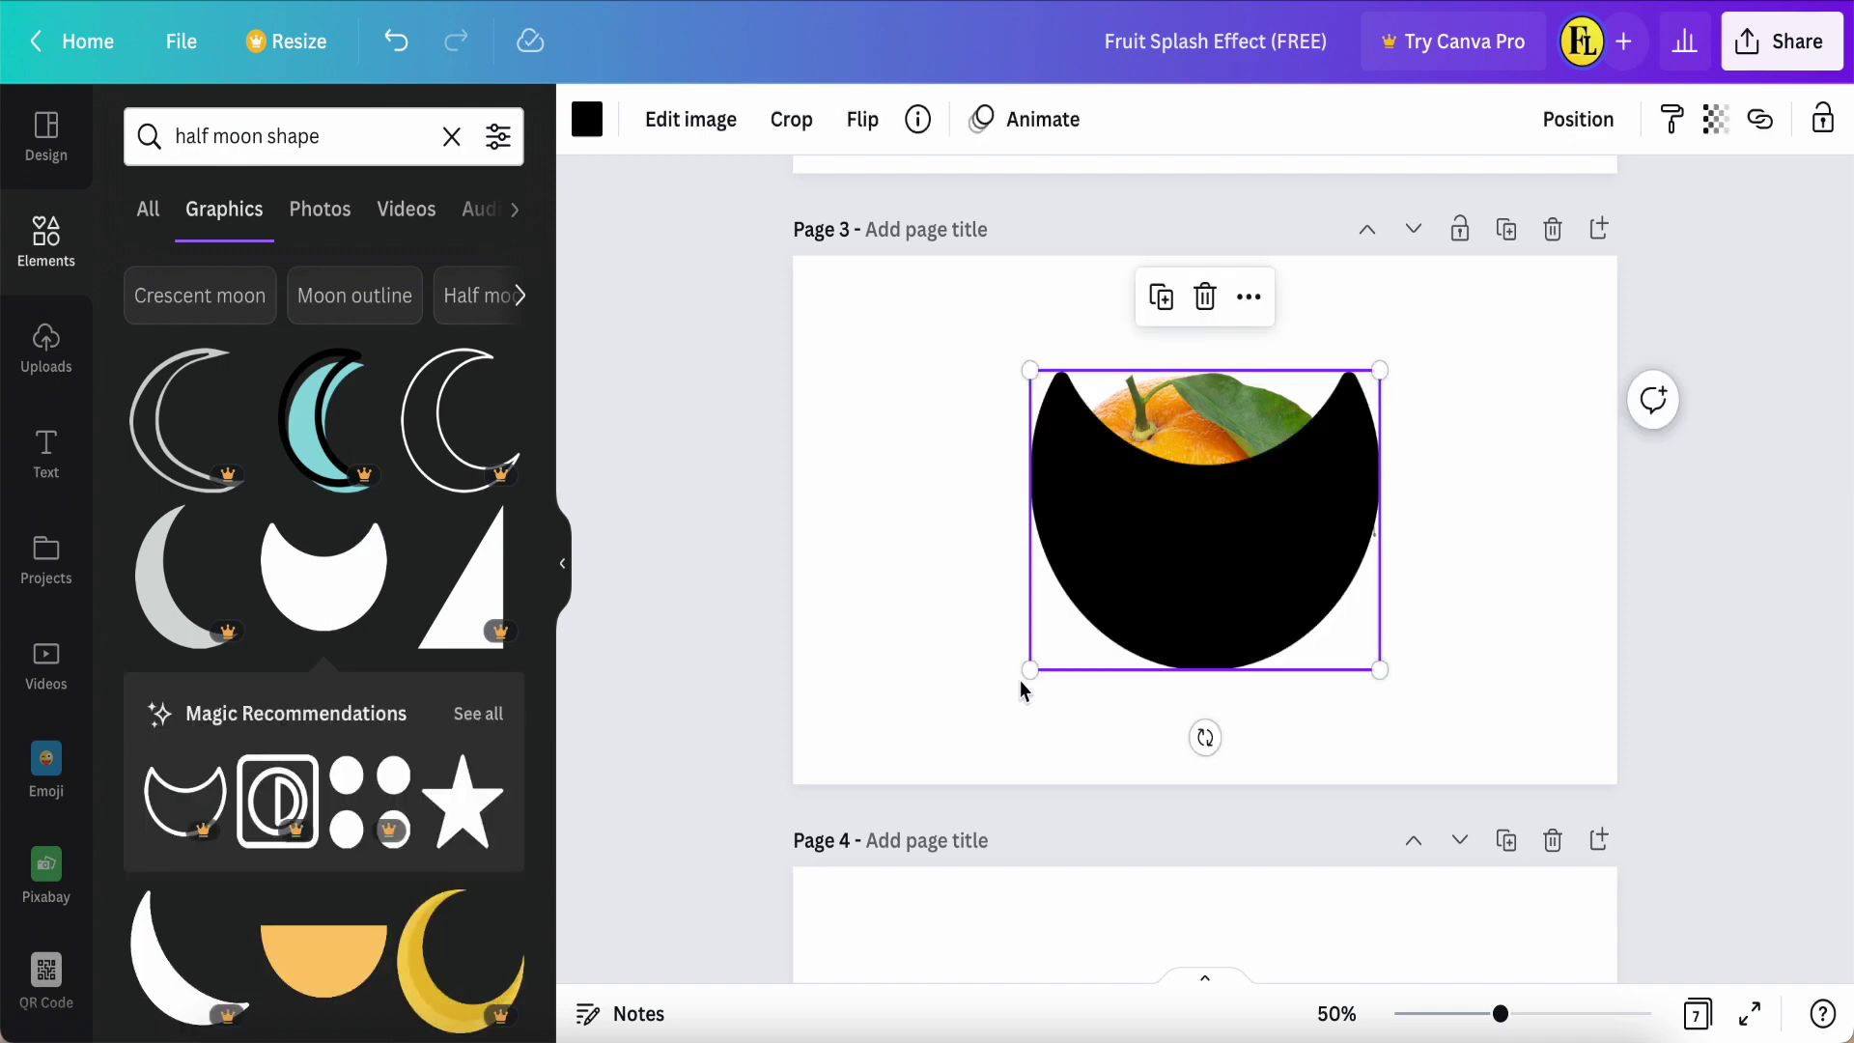
{"action": "left_click_drag", "start_coordinate": [1157, 577], "coordinate": [1127, 710]}
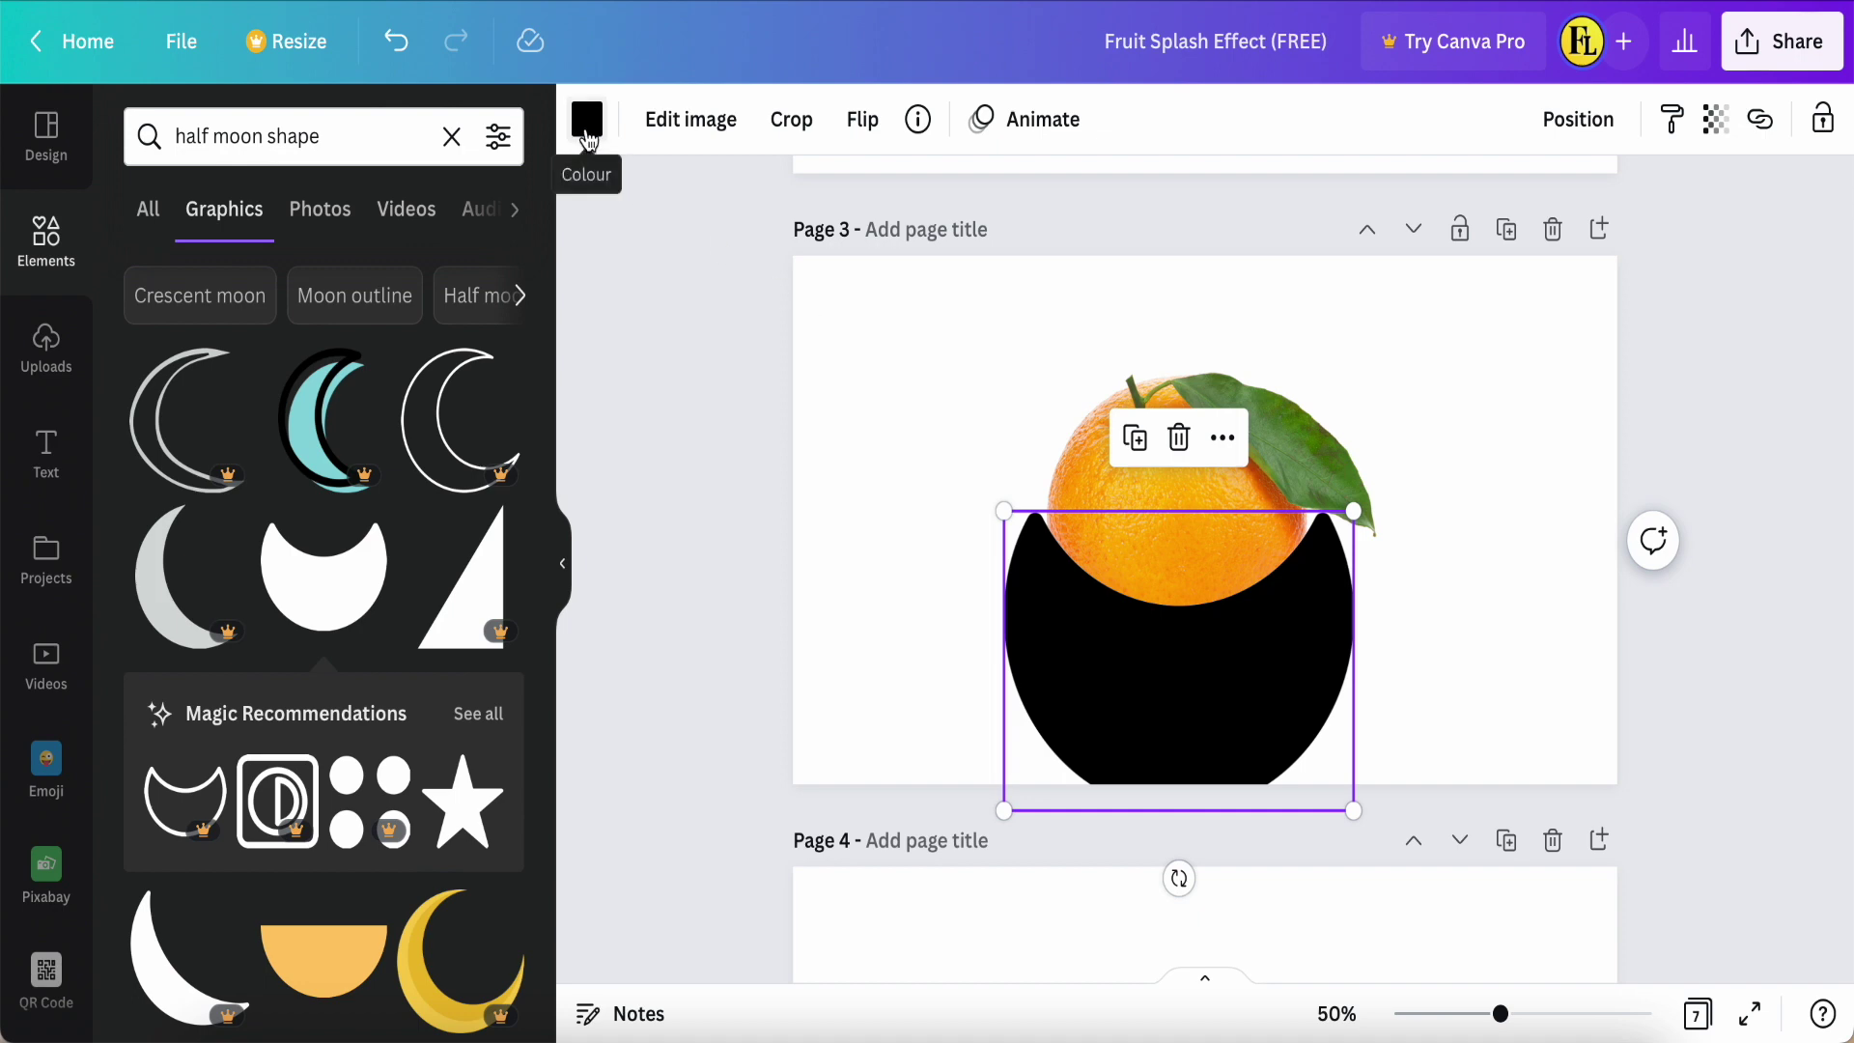
{"action": "left_click", "coordinate": [587, 141]}
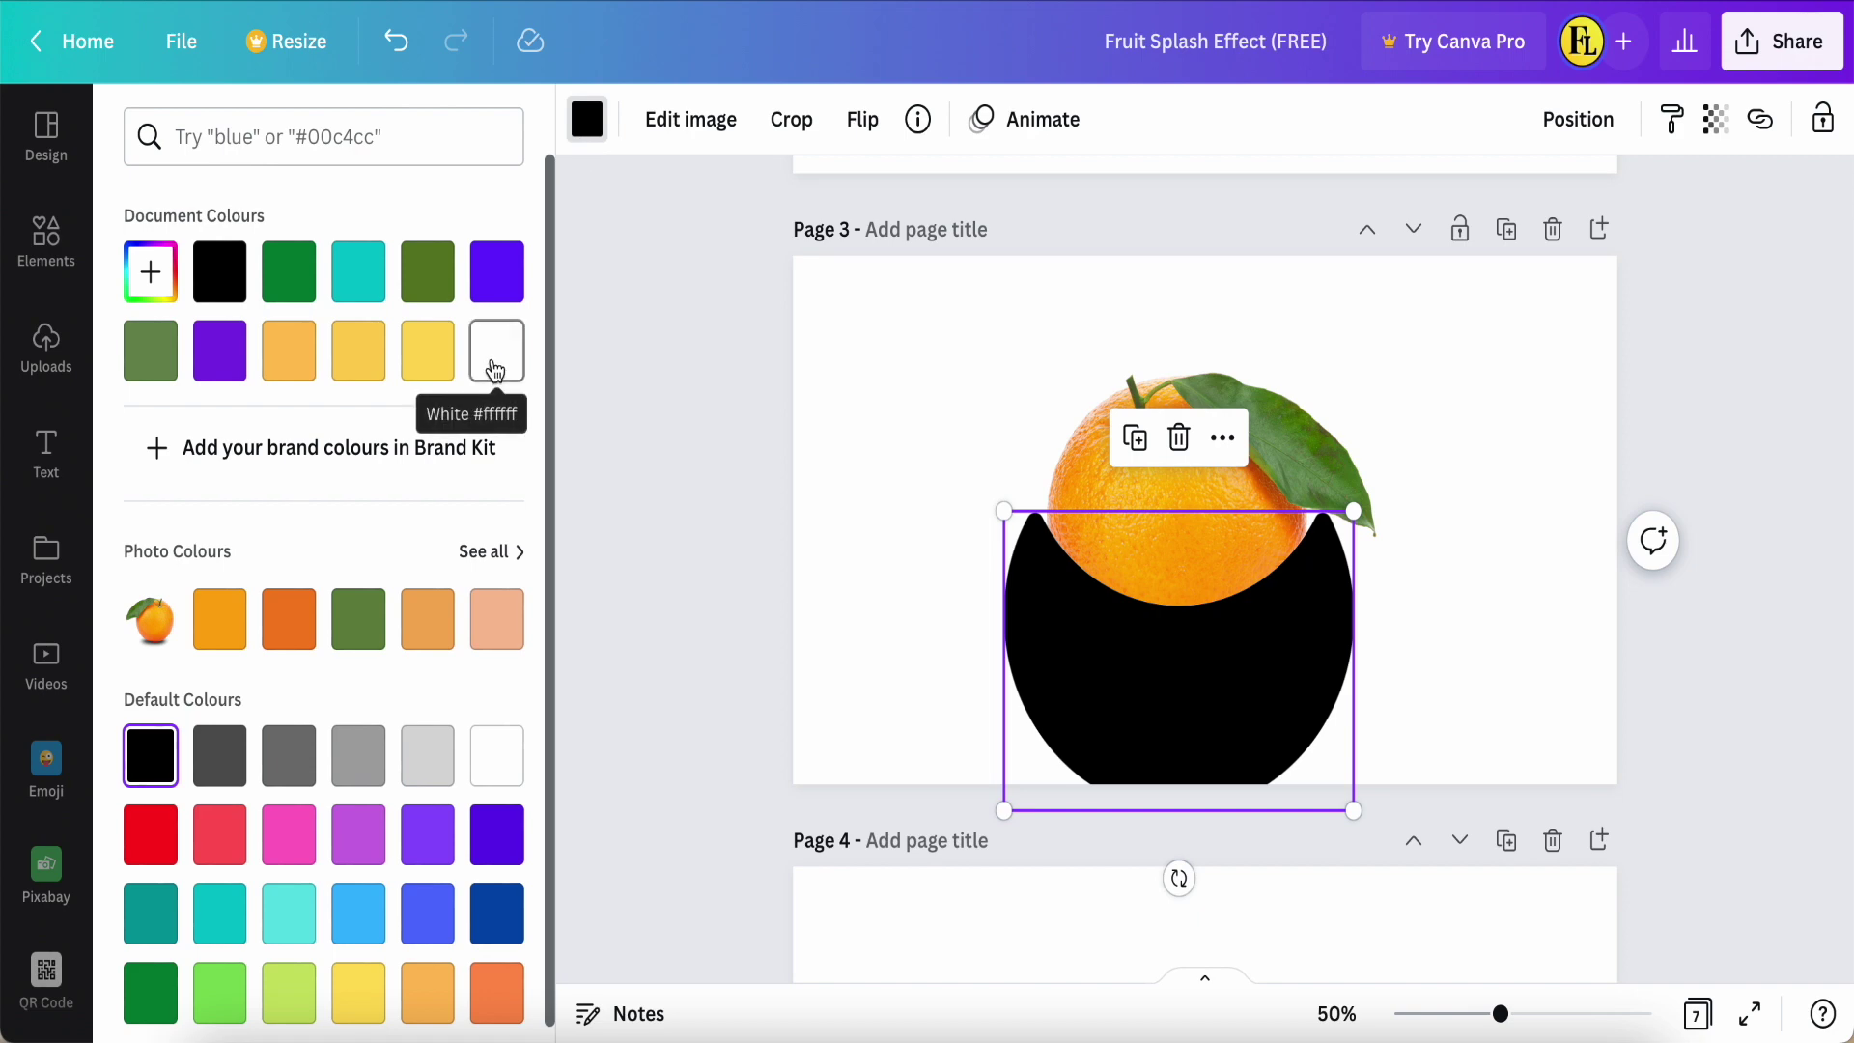
{"action": "key", "text": "Delete"}
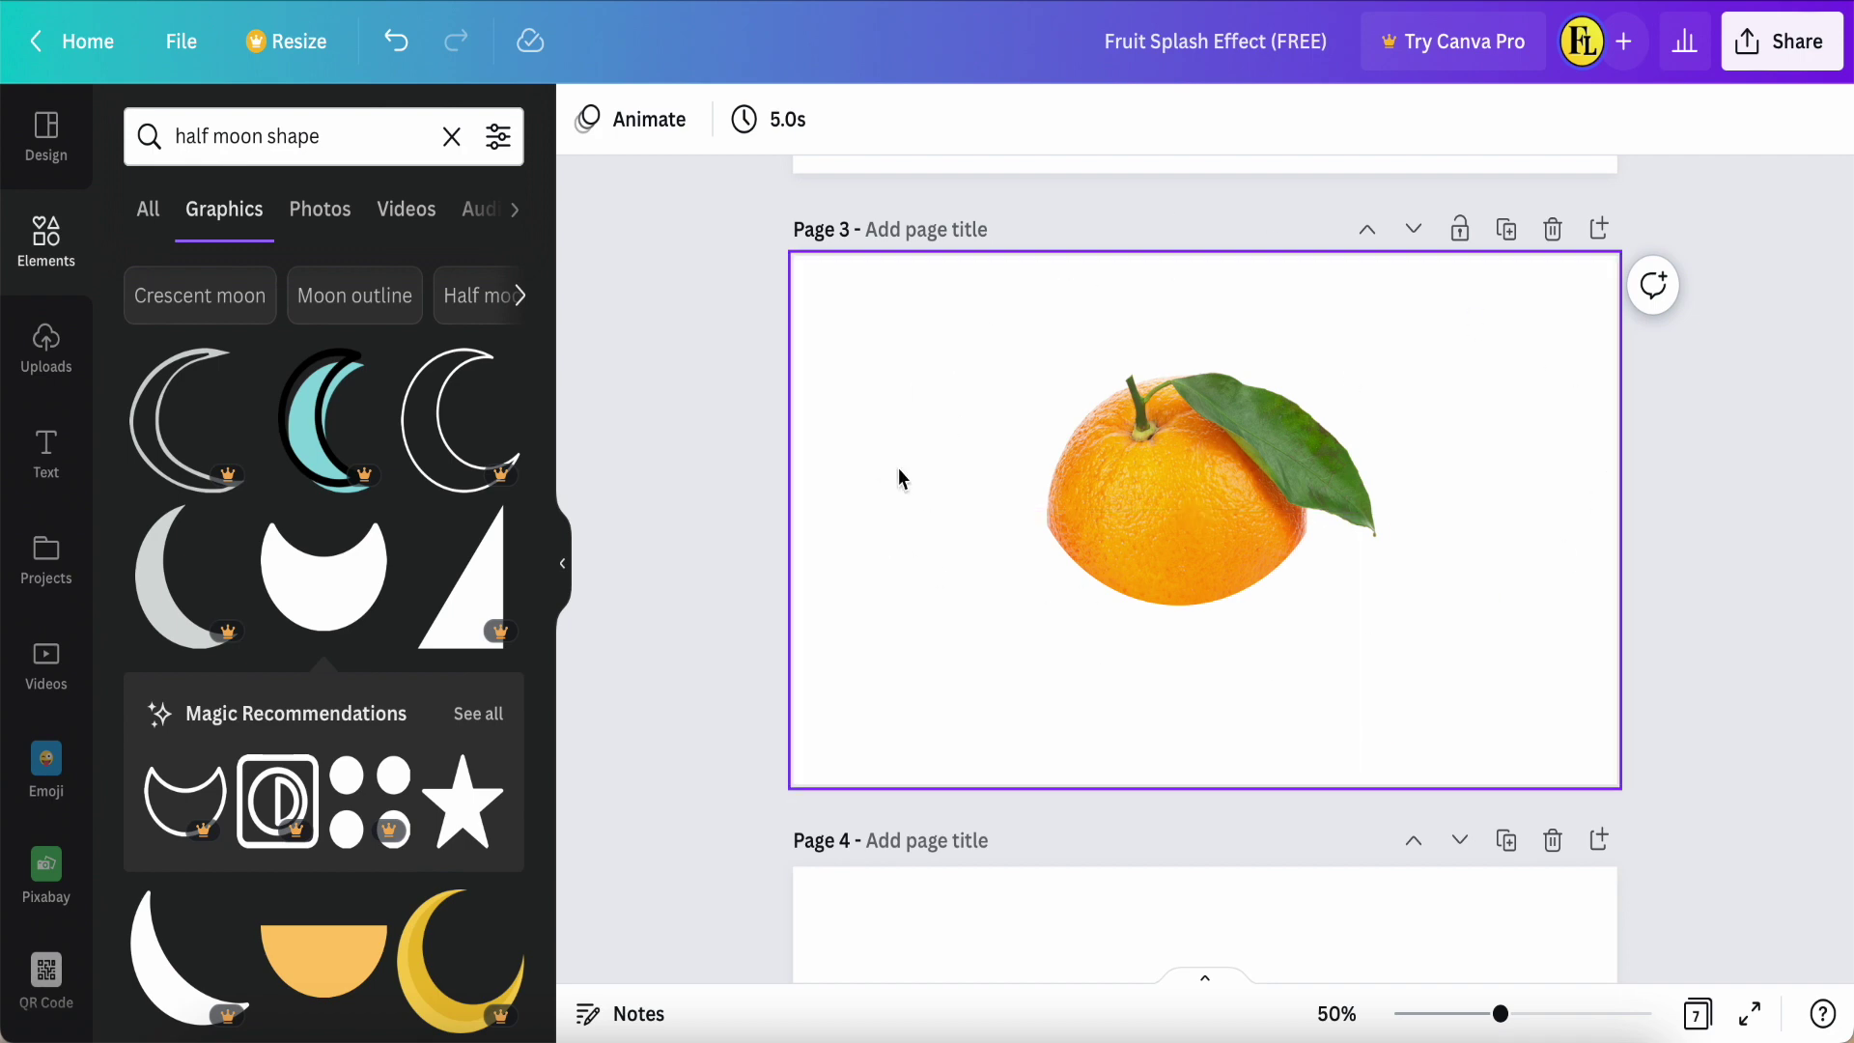
Step: Download page 3, the current page, as a PNG at 1,280 × 720 px
{"action": "left_click", "coordinate": [1785, 40]}
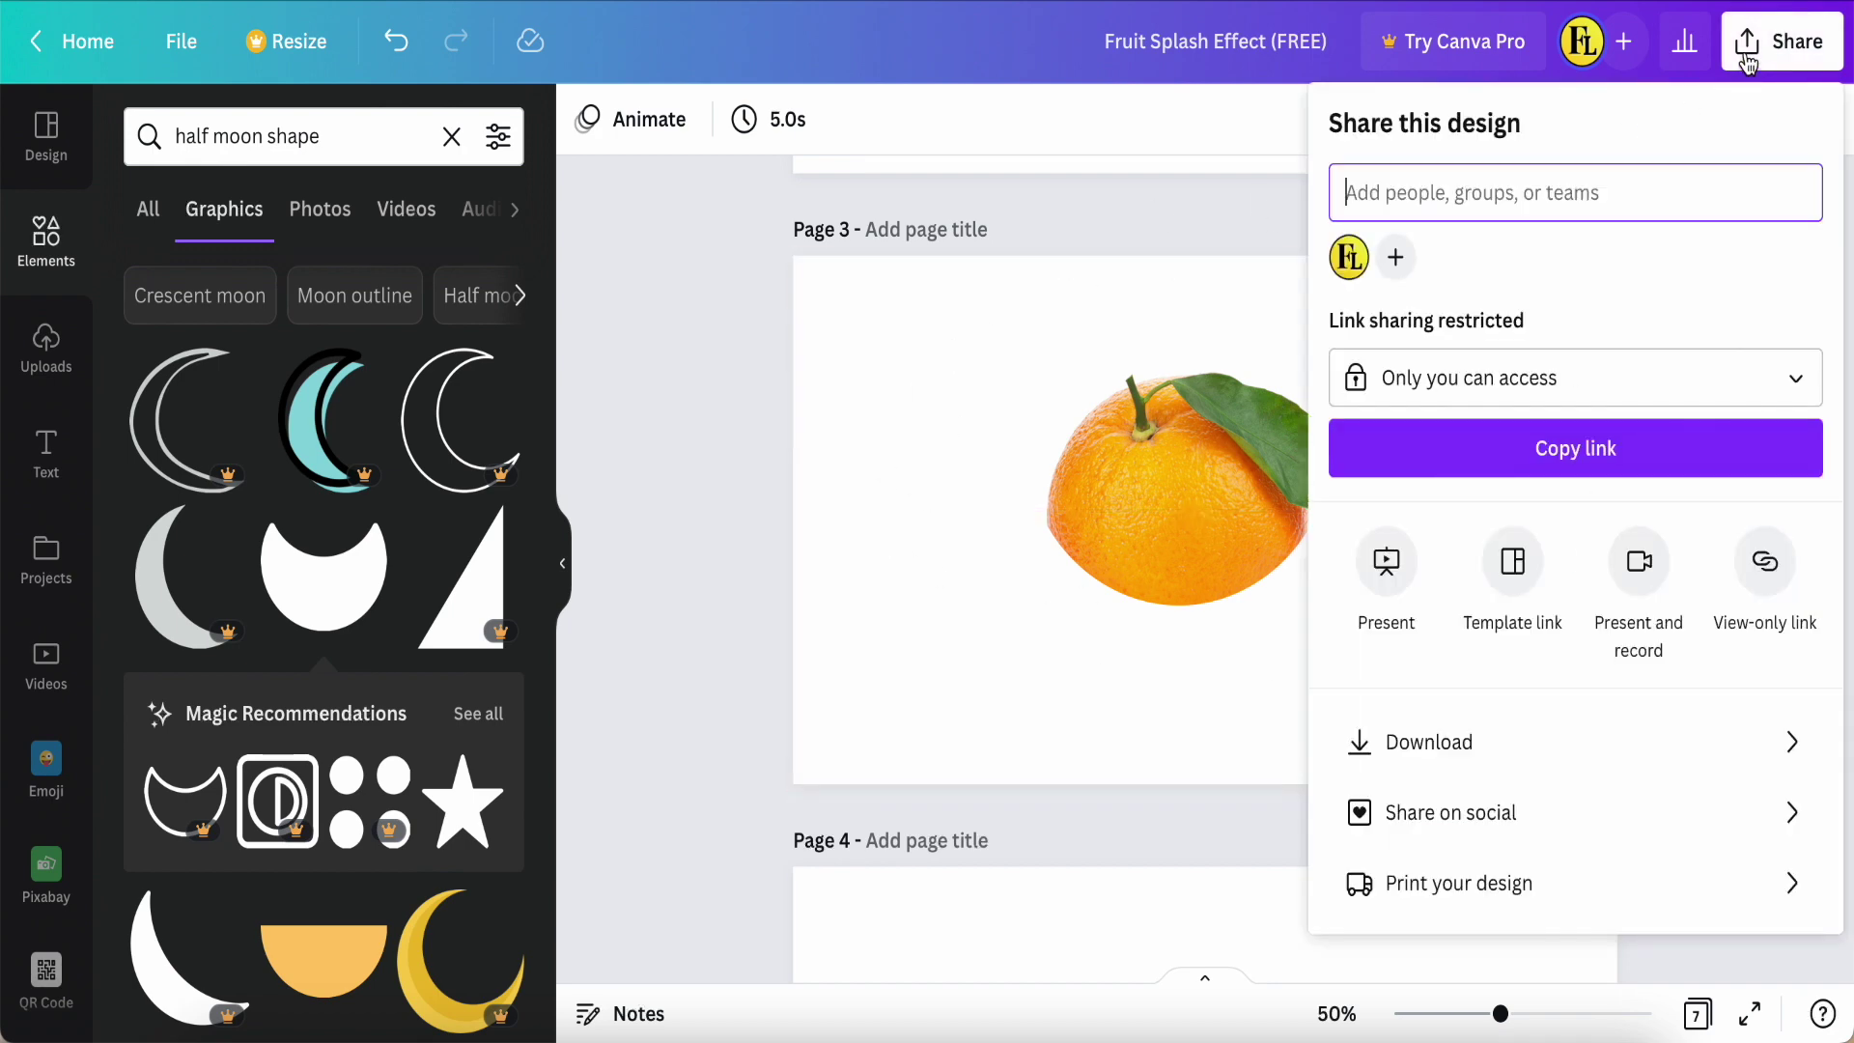
{"action": "left_click", "coordinate": [1628, 763]}
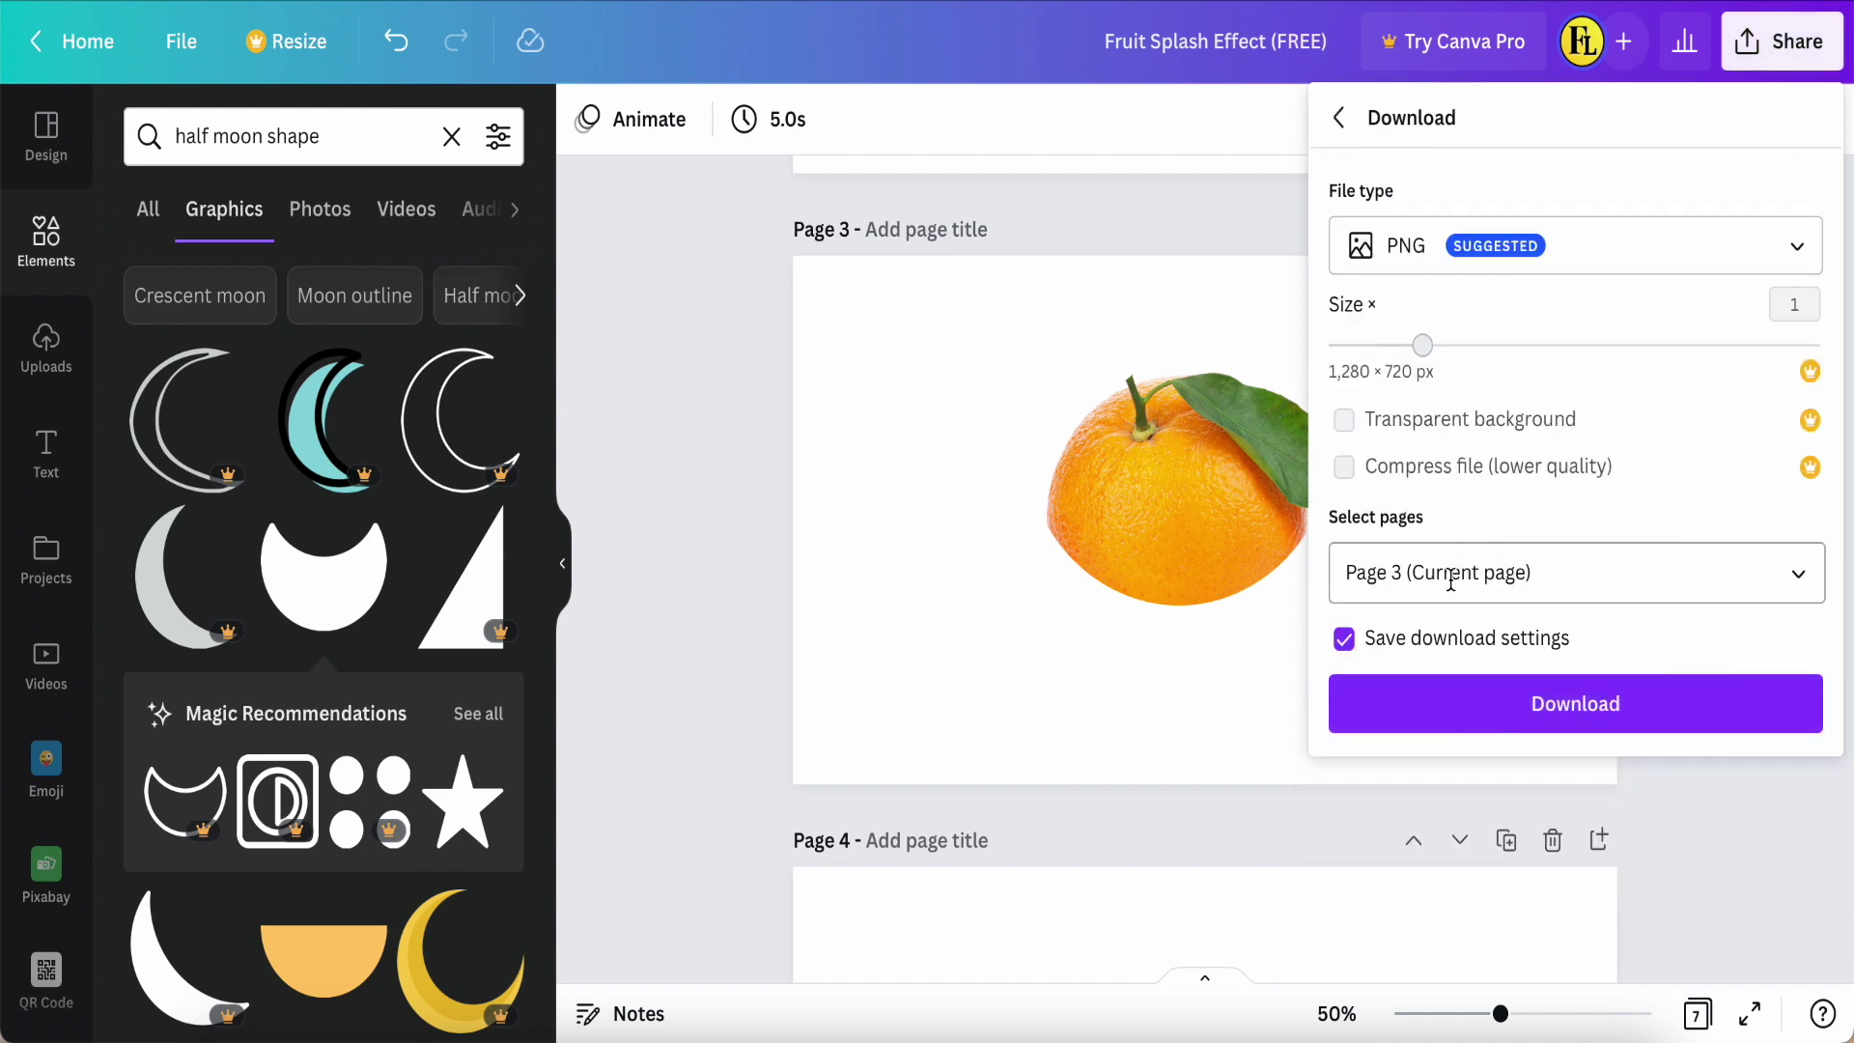
{"action": "left_click", "coordinate": [1611, 711]}
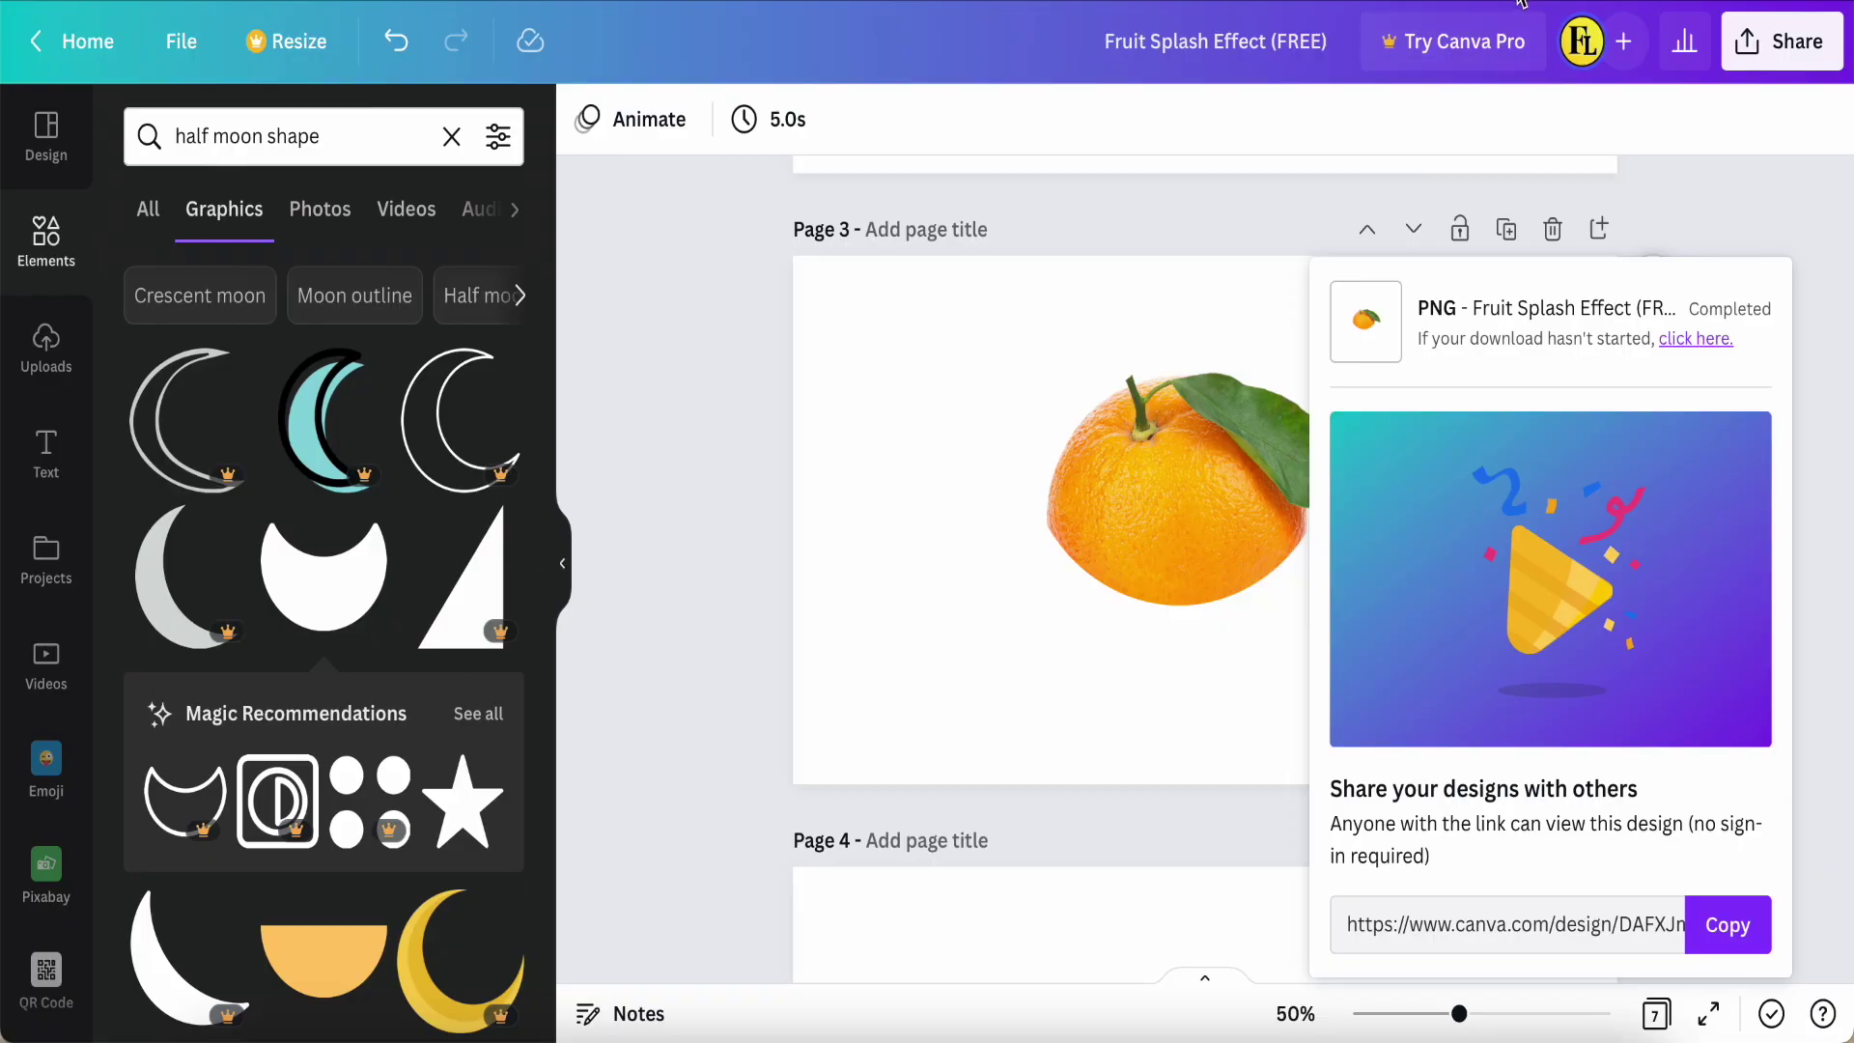
Step: Switch to Pixlr E and open the downloaded image "Fruit Splash Effect (FREE).png"
{"action": "left_click", "coordinate": [1523, 3]}
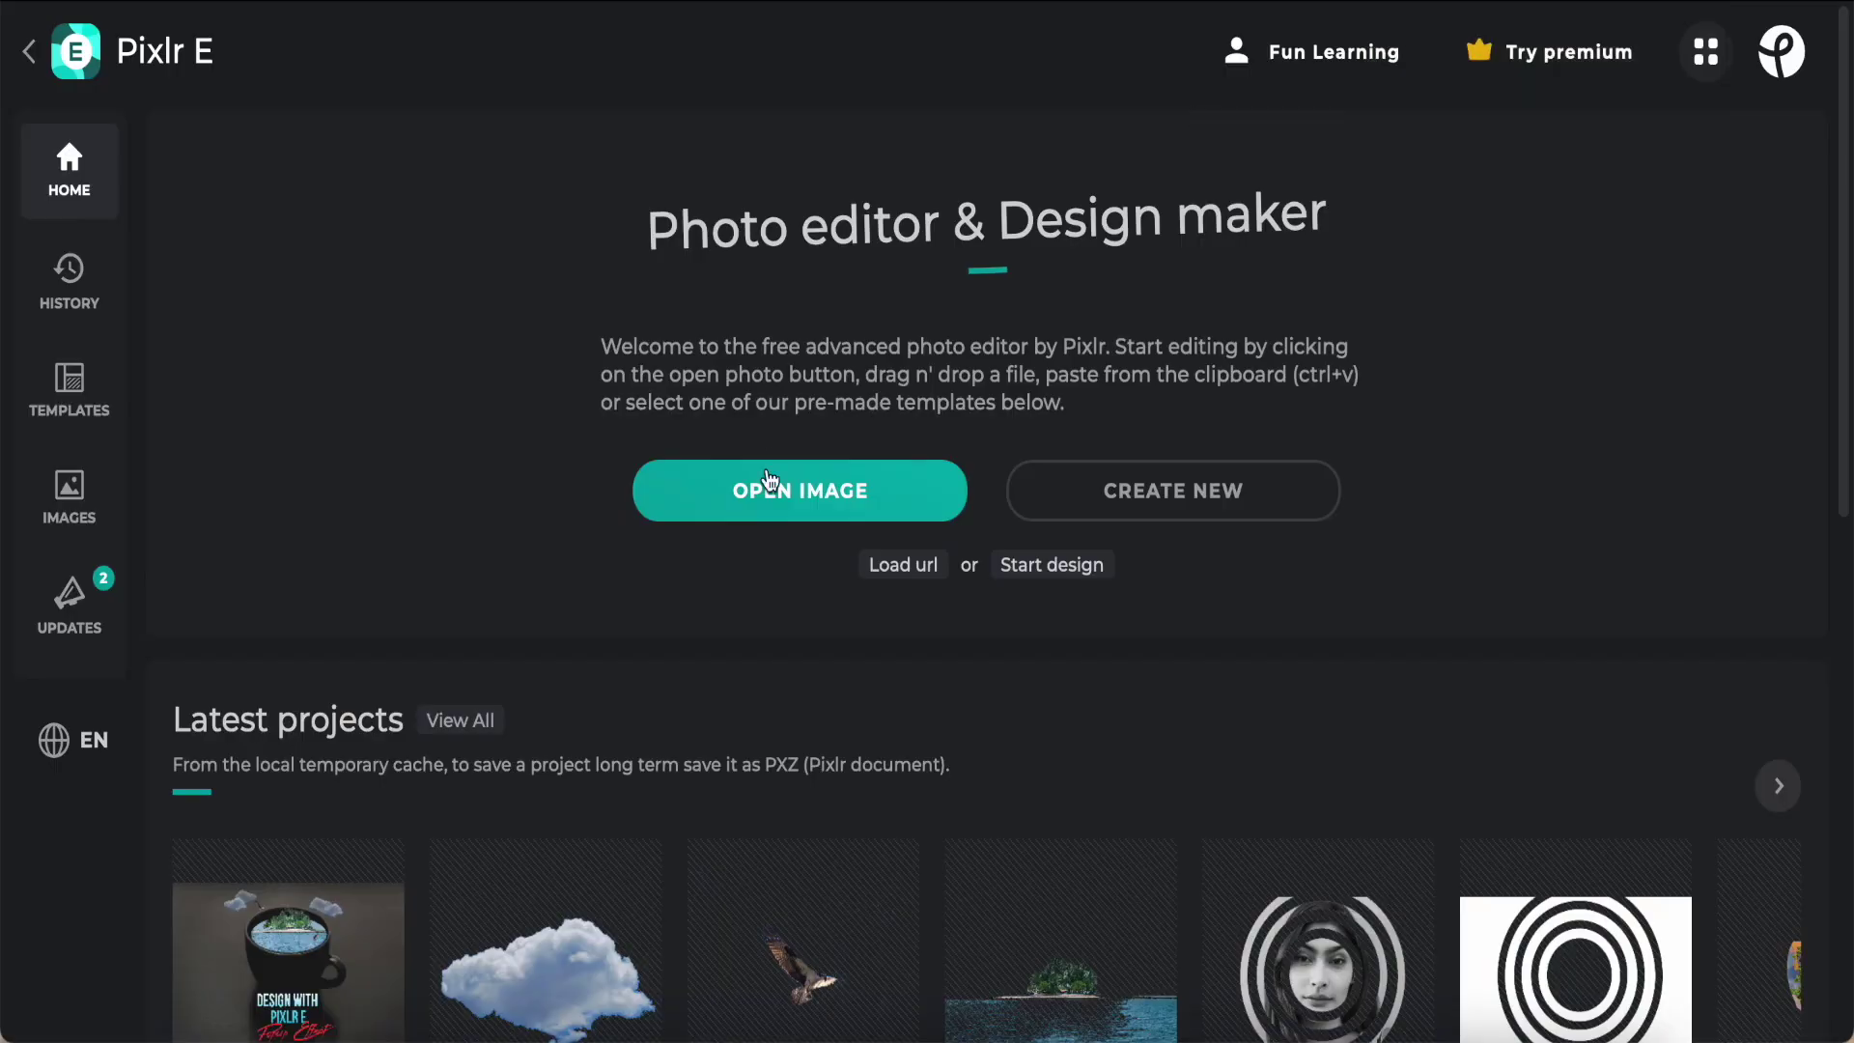
{"action": "left_click", "coordinate": [802, 507]}
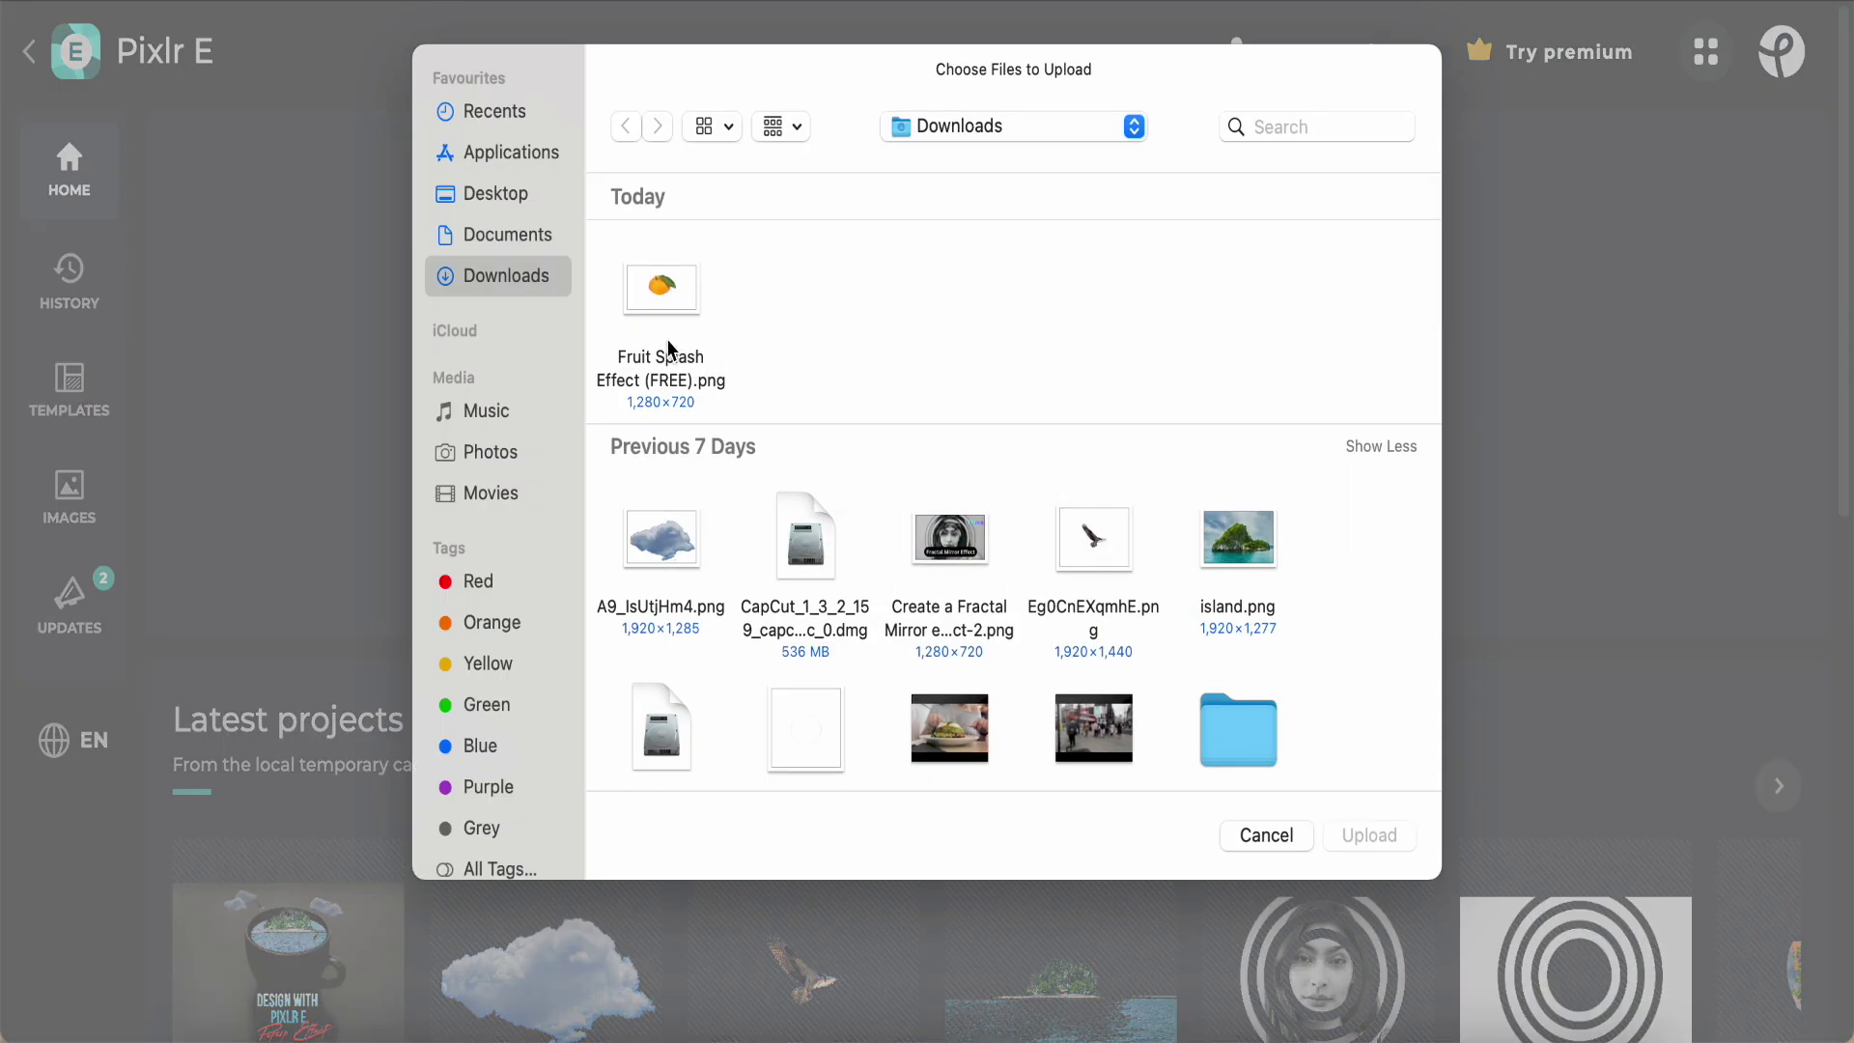
{"action": "left_click", "coordinate": [662, 388]}
{"action": "left_click", "coordinate": [1379, 832]}
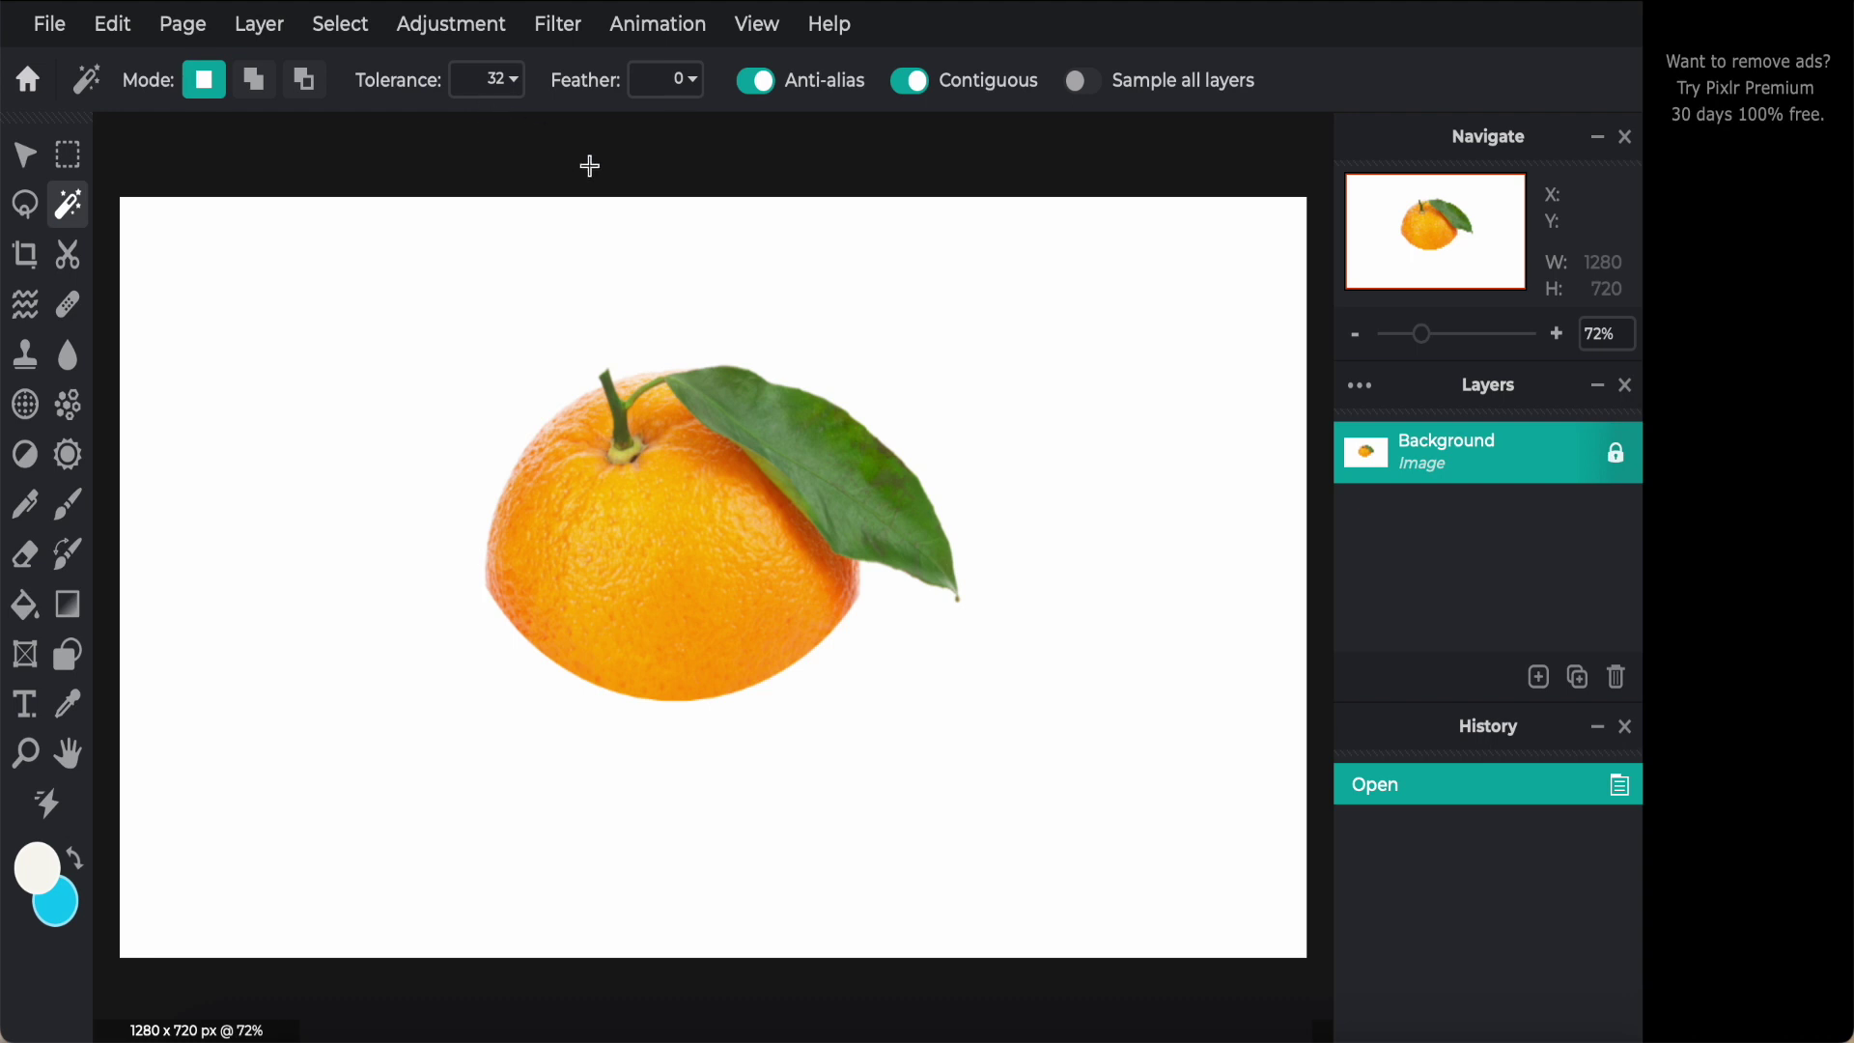
Step: Select the white background around the orange with the Wand at tolerance 32, clear it and deselect
{"action": "left_click", "coordinate": [432, 719]}
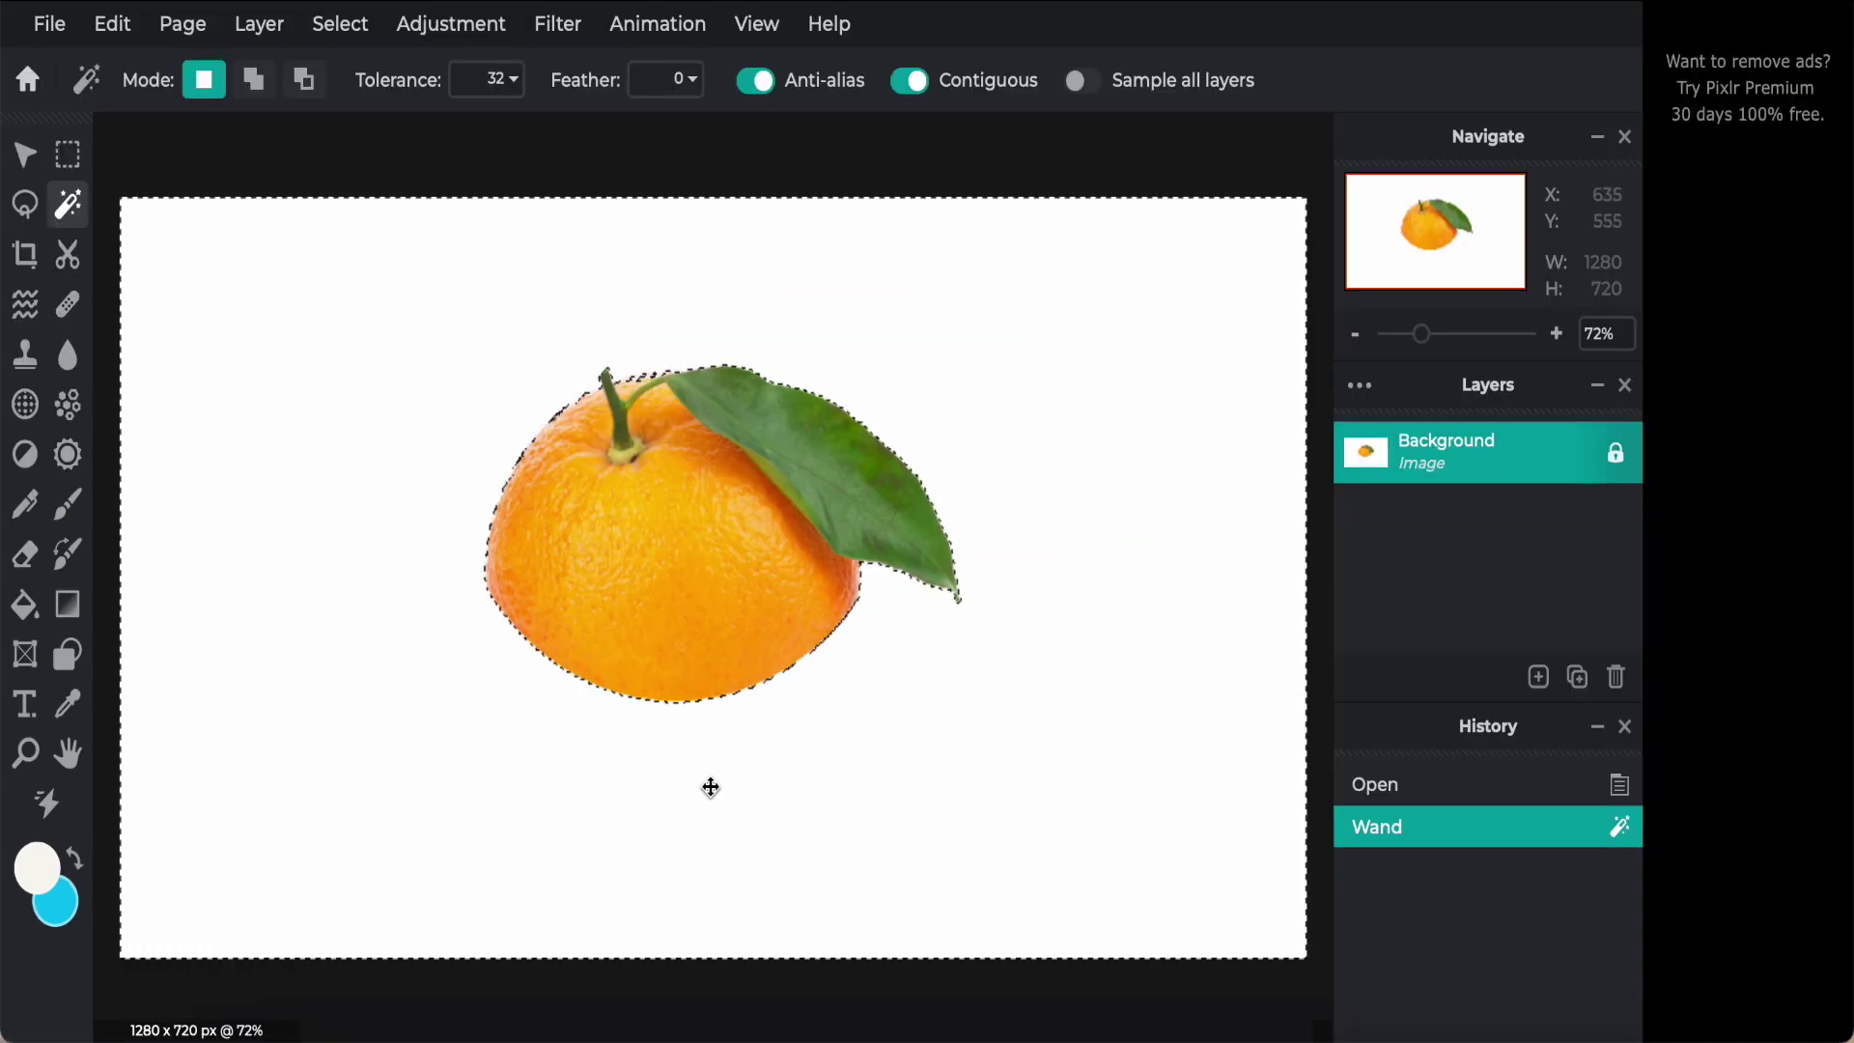
{"action": "key", "text": "Delete"}
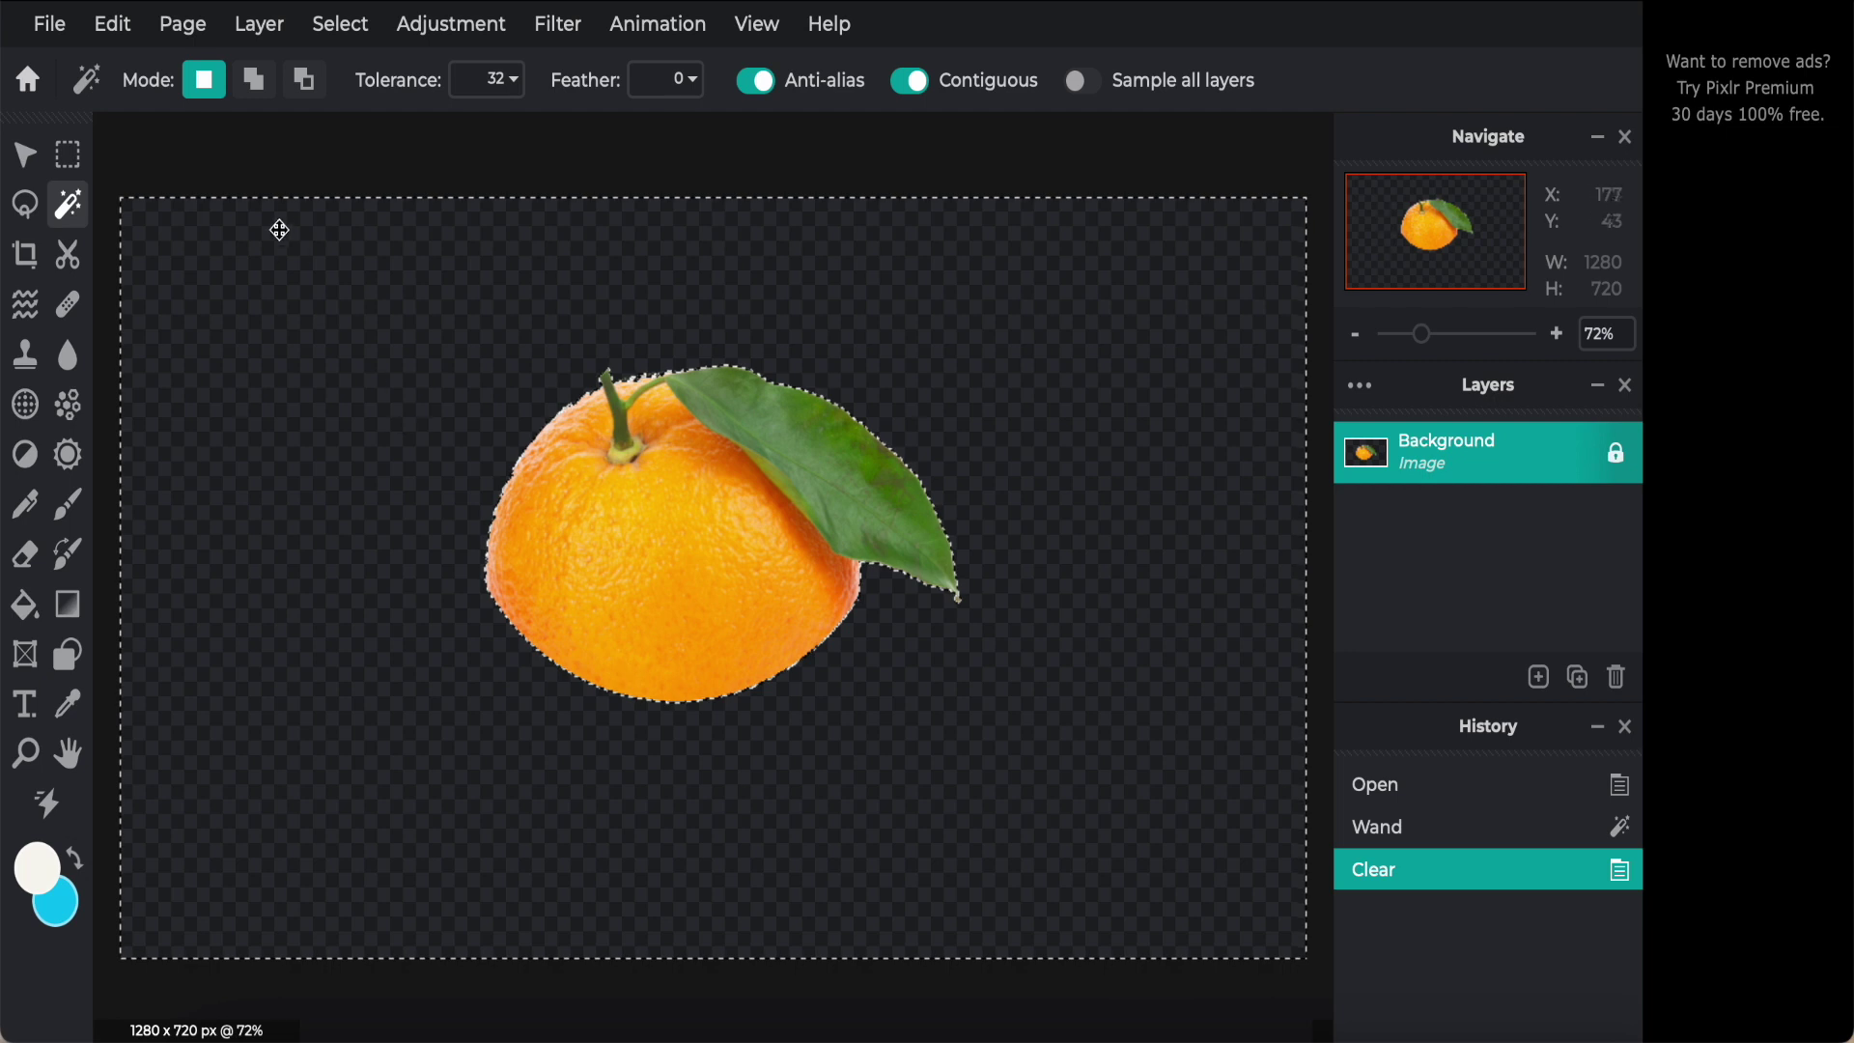
{"action": "left_click", "coordinate": [244, 162]}
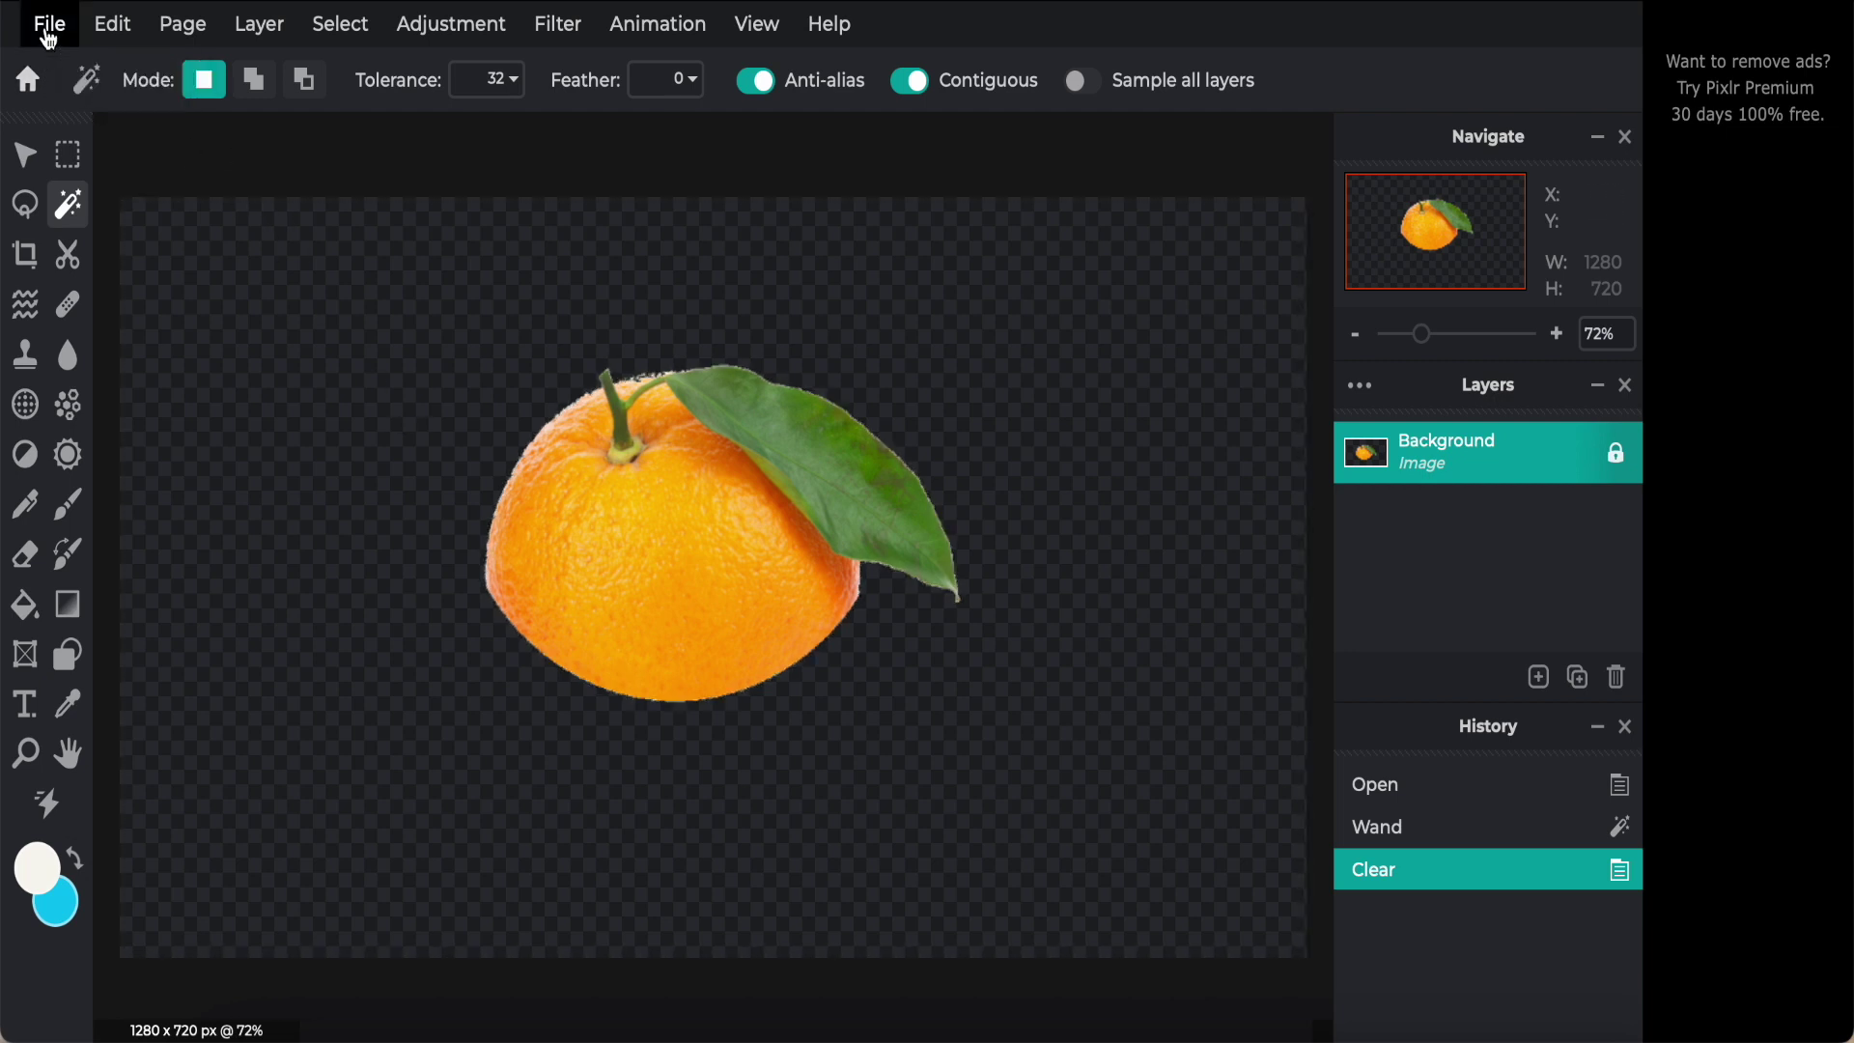
Step: Save the cut-out orange as a transparent PNG named "Fruit Splash Effect (FREE)" and dismiss the premium offer
{"action": "left_click", "coordinate": [50, 23]}
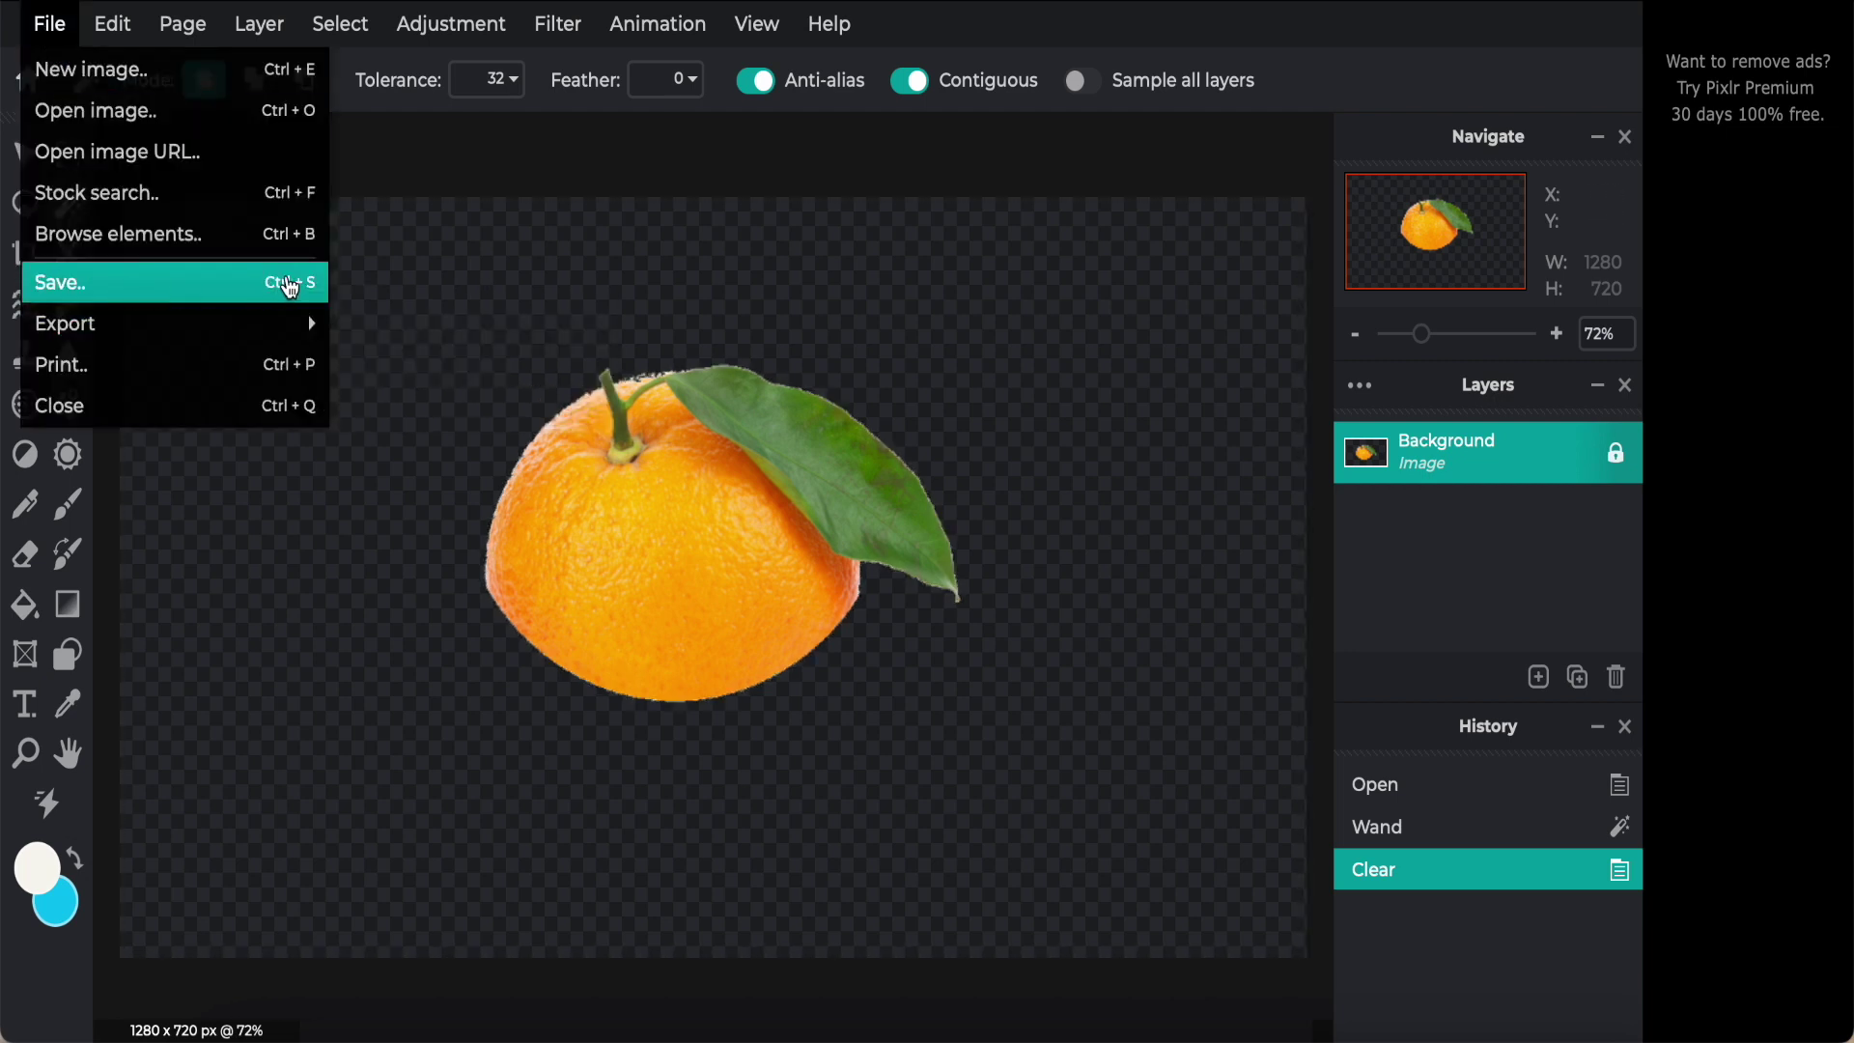
{"action": "left_click", "coordinate": [236, 289]}
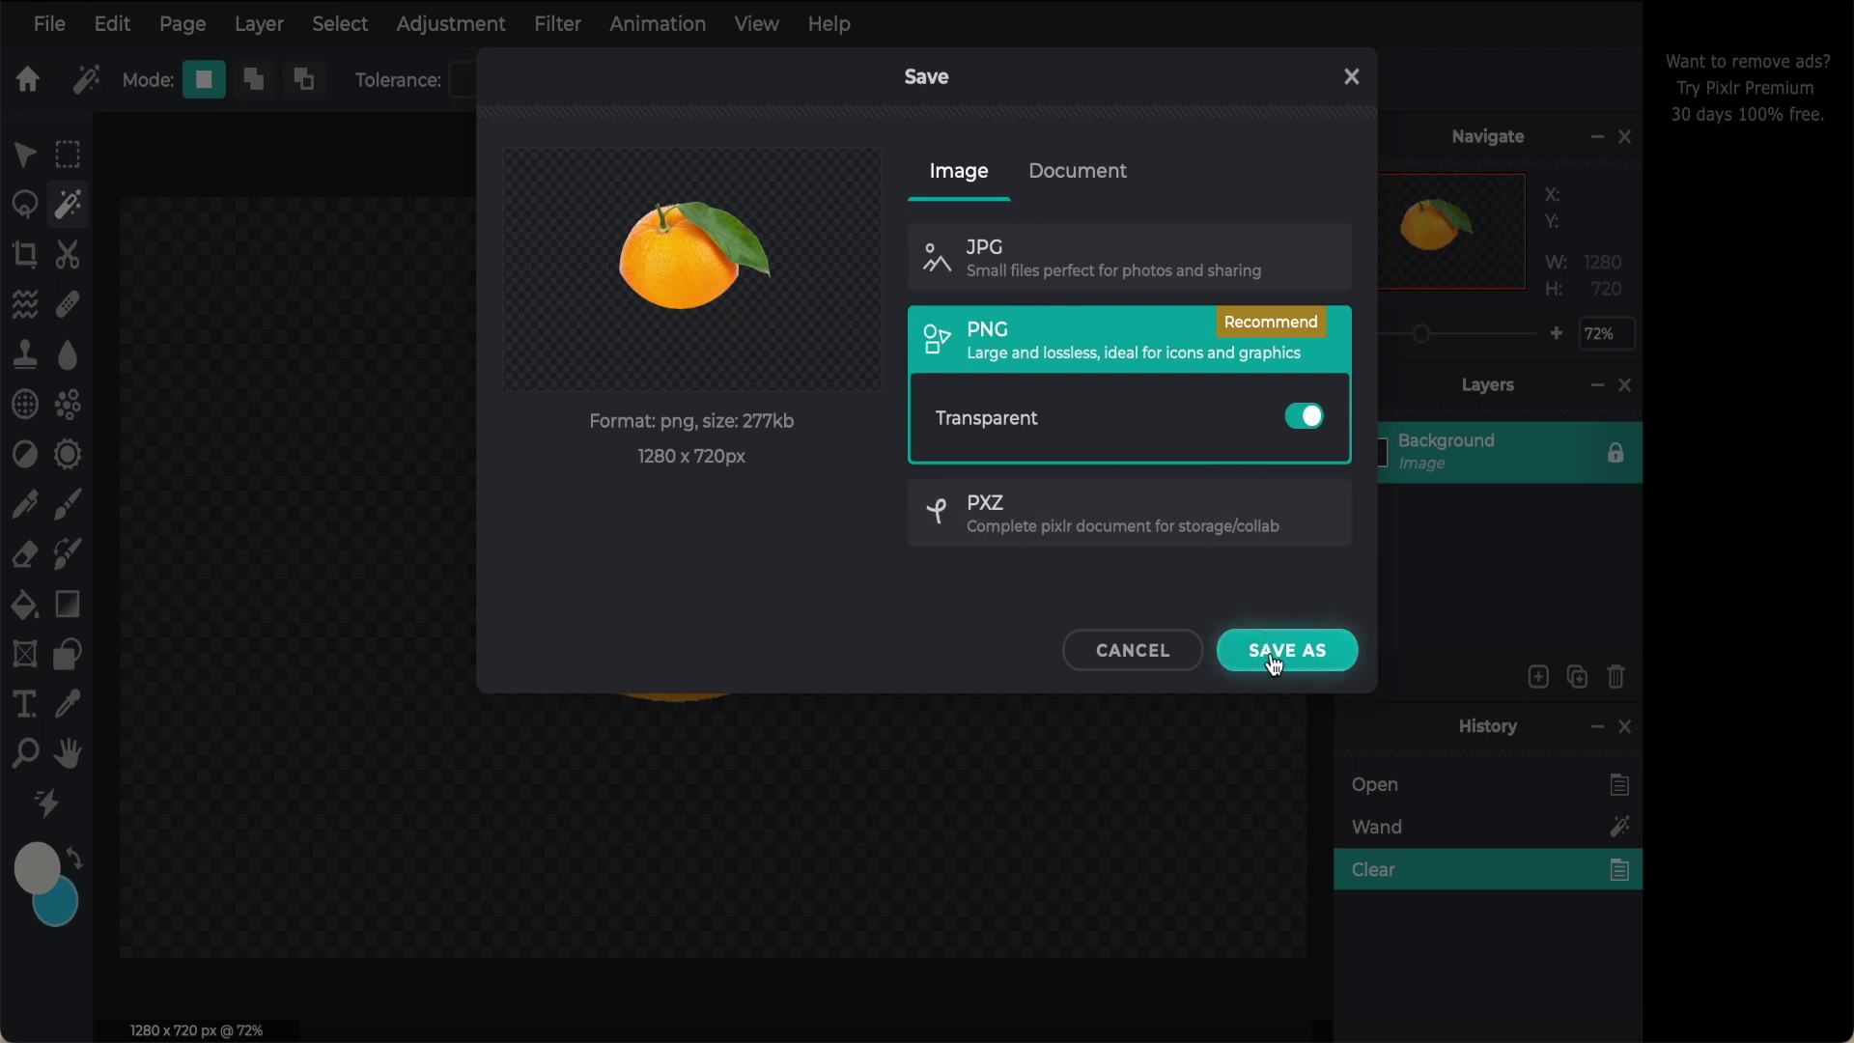
{"action": "left_click", "coordinate": [1274, 661]}
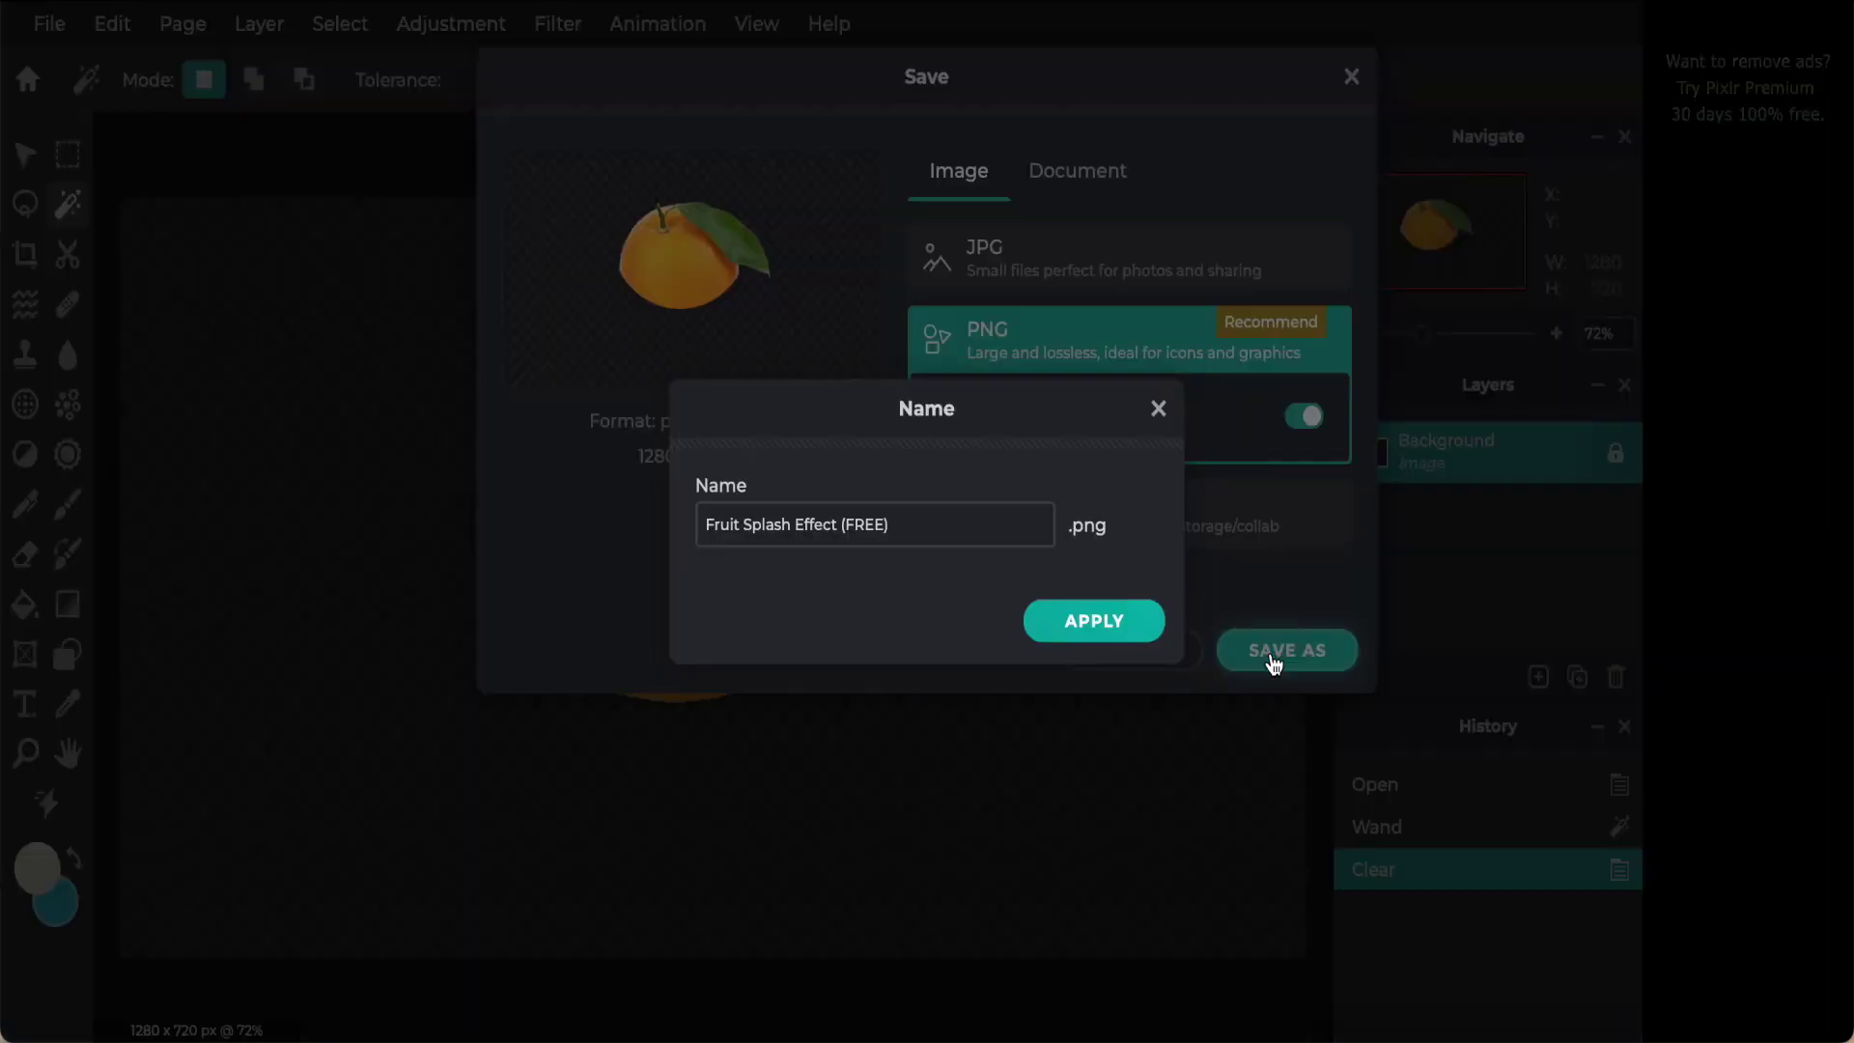
{"action": "left_click", "coordinate": [1097, 629]}
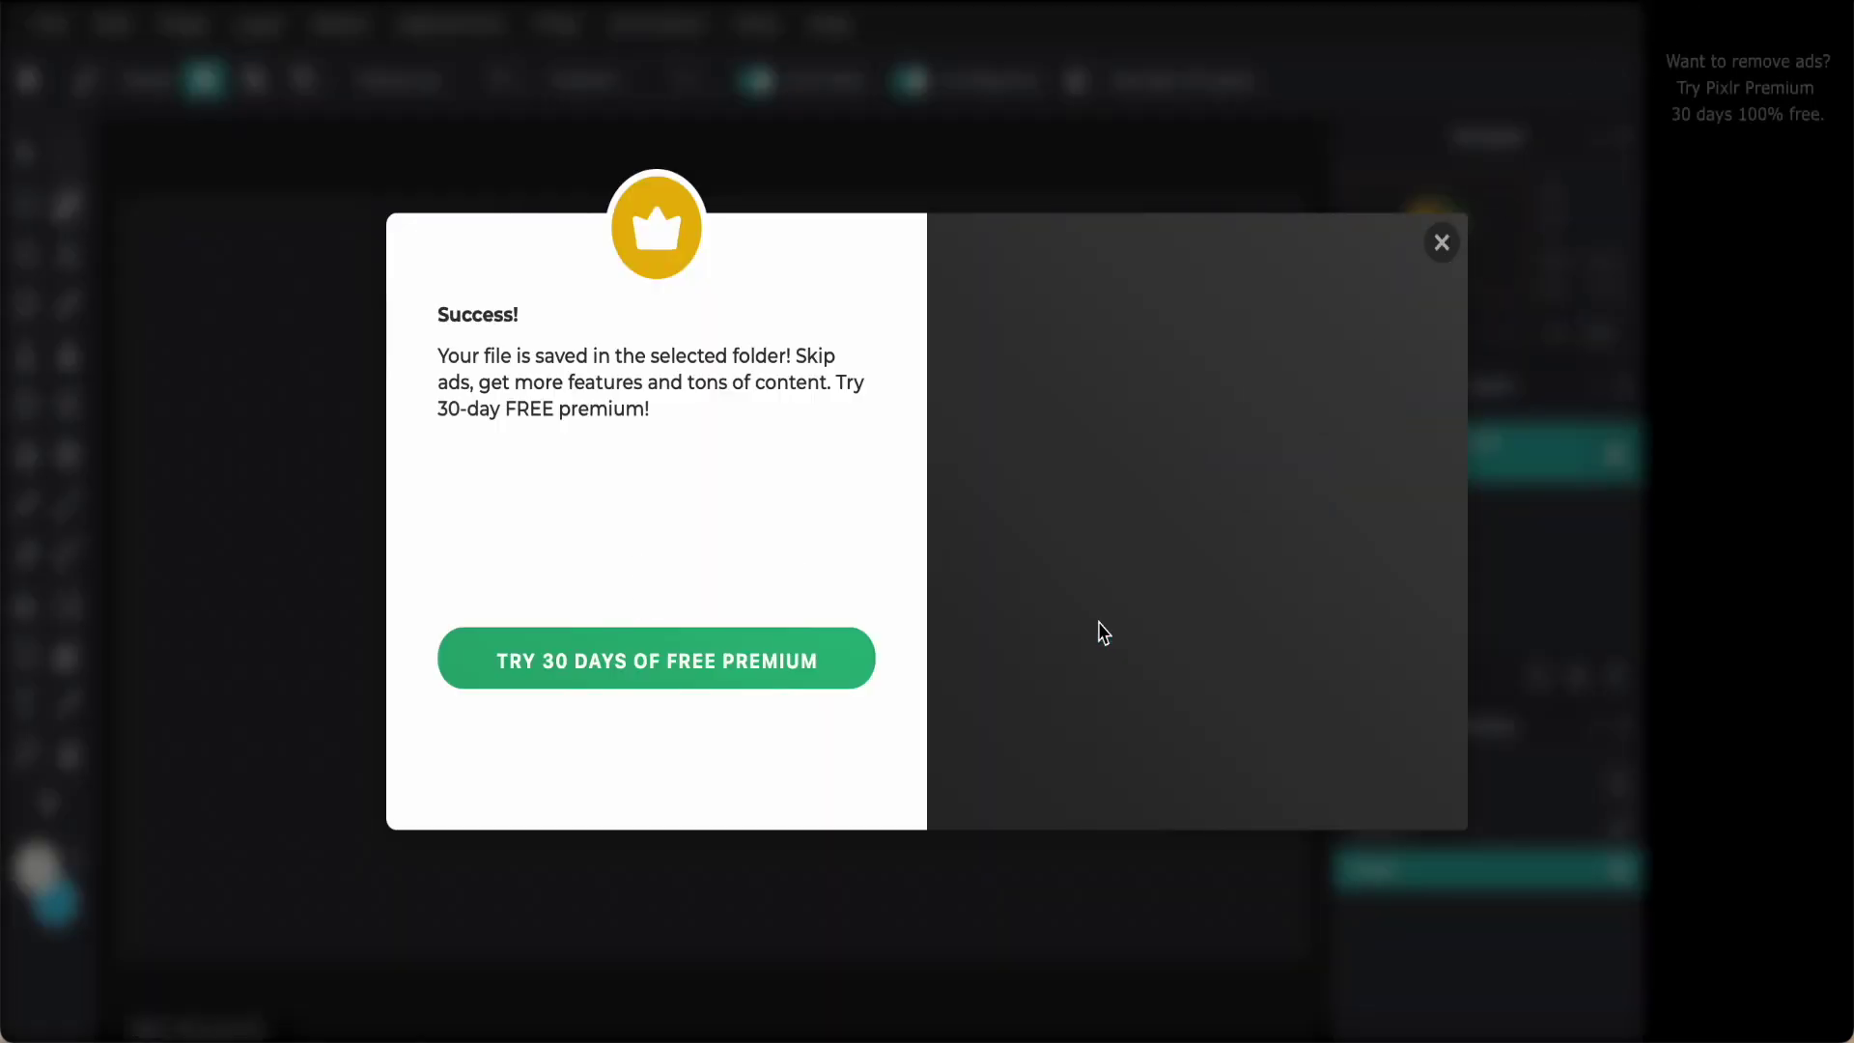
{"action": "left_click", "coordinate": [1442, 245]}
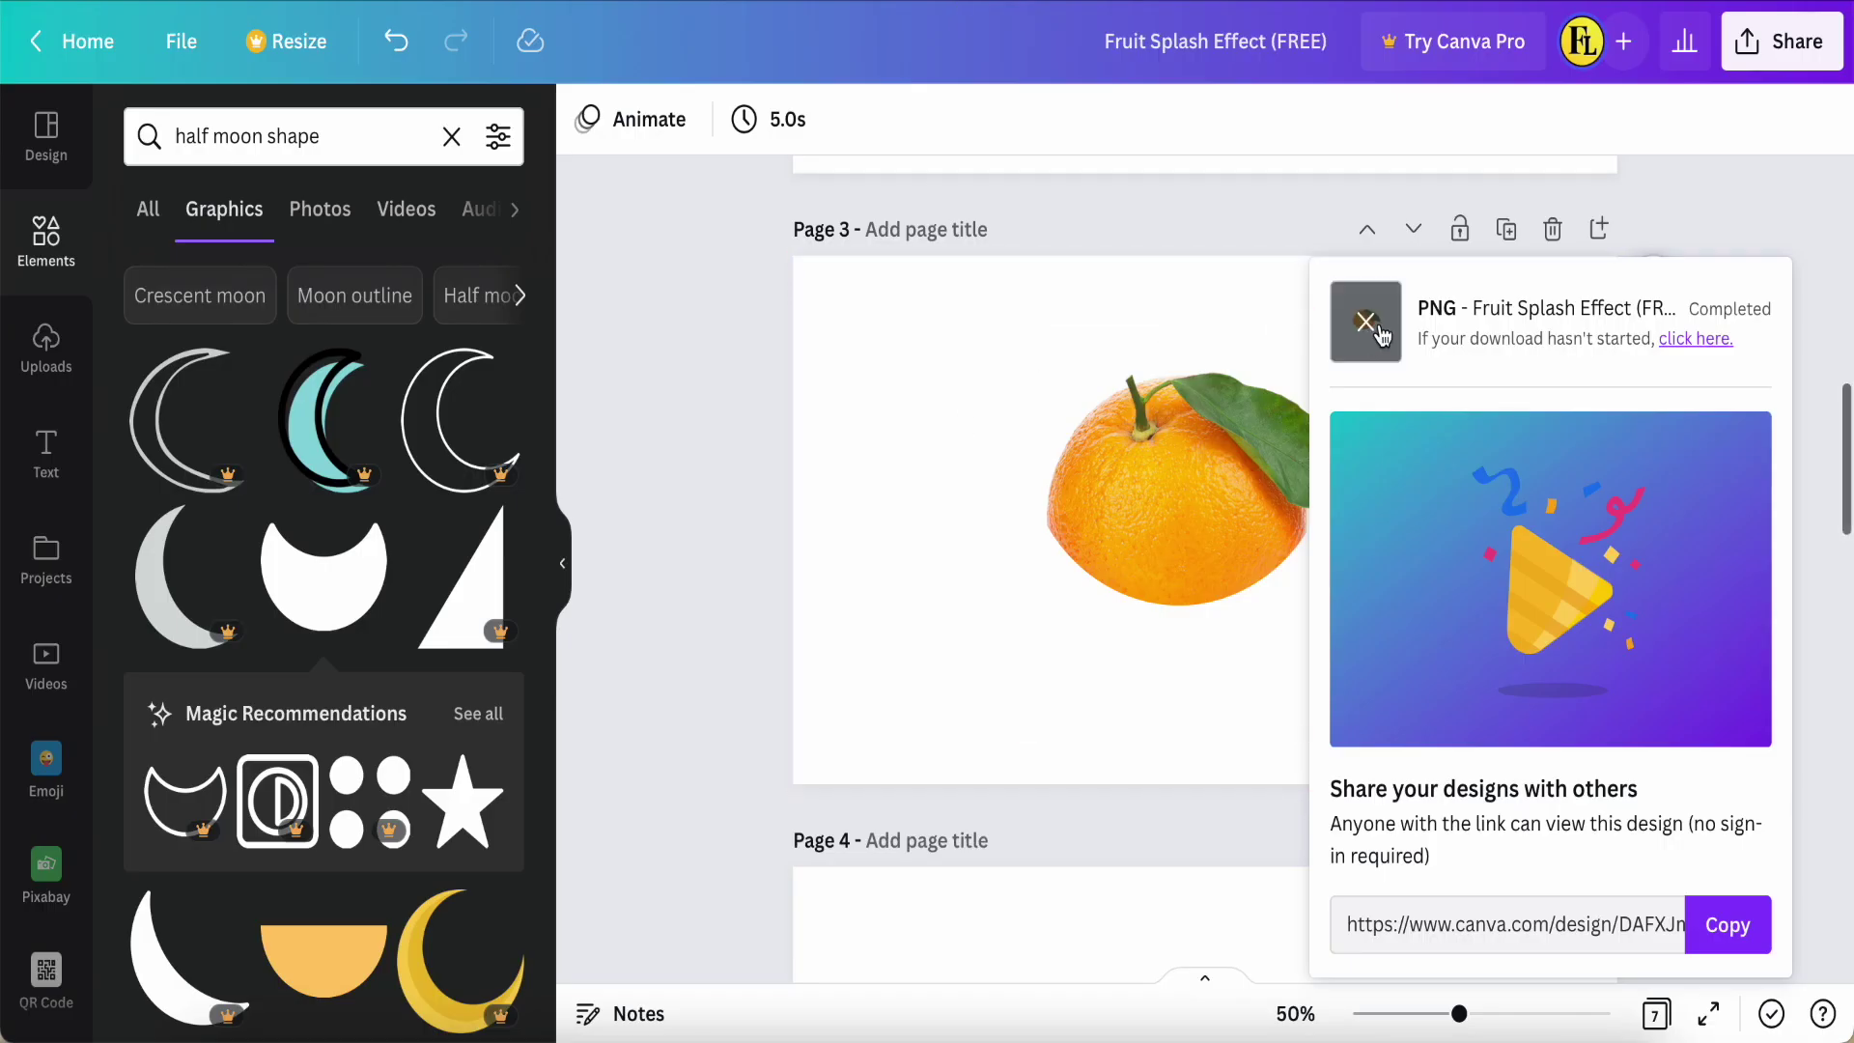
Step: Return to Canva and upload the transparent orange file ending in "-2.png" from the Downloads folder
{"action": "left_click", "coordinate": [720, 491]}
{"action": "left_click", "coordinate": [44, 352]}
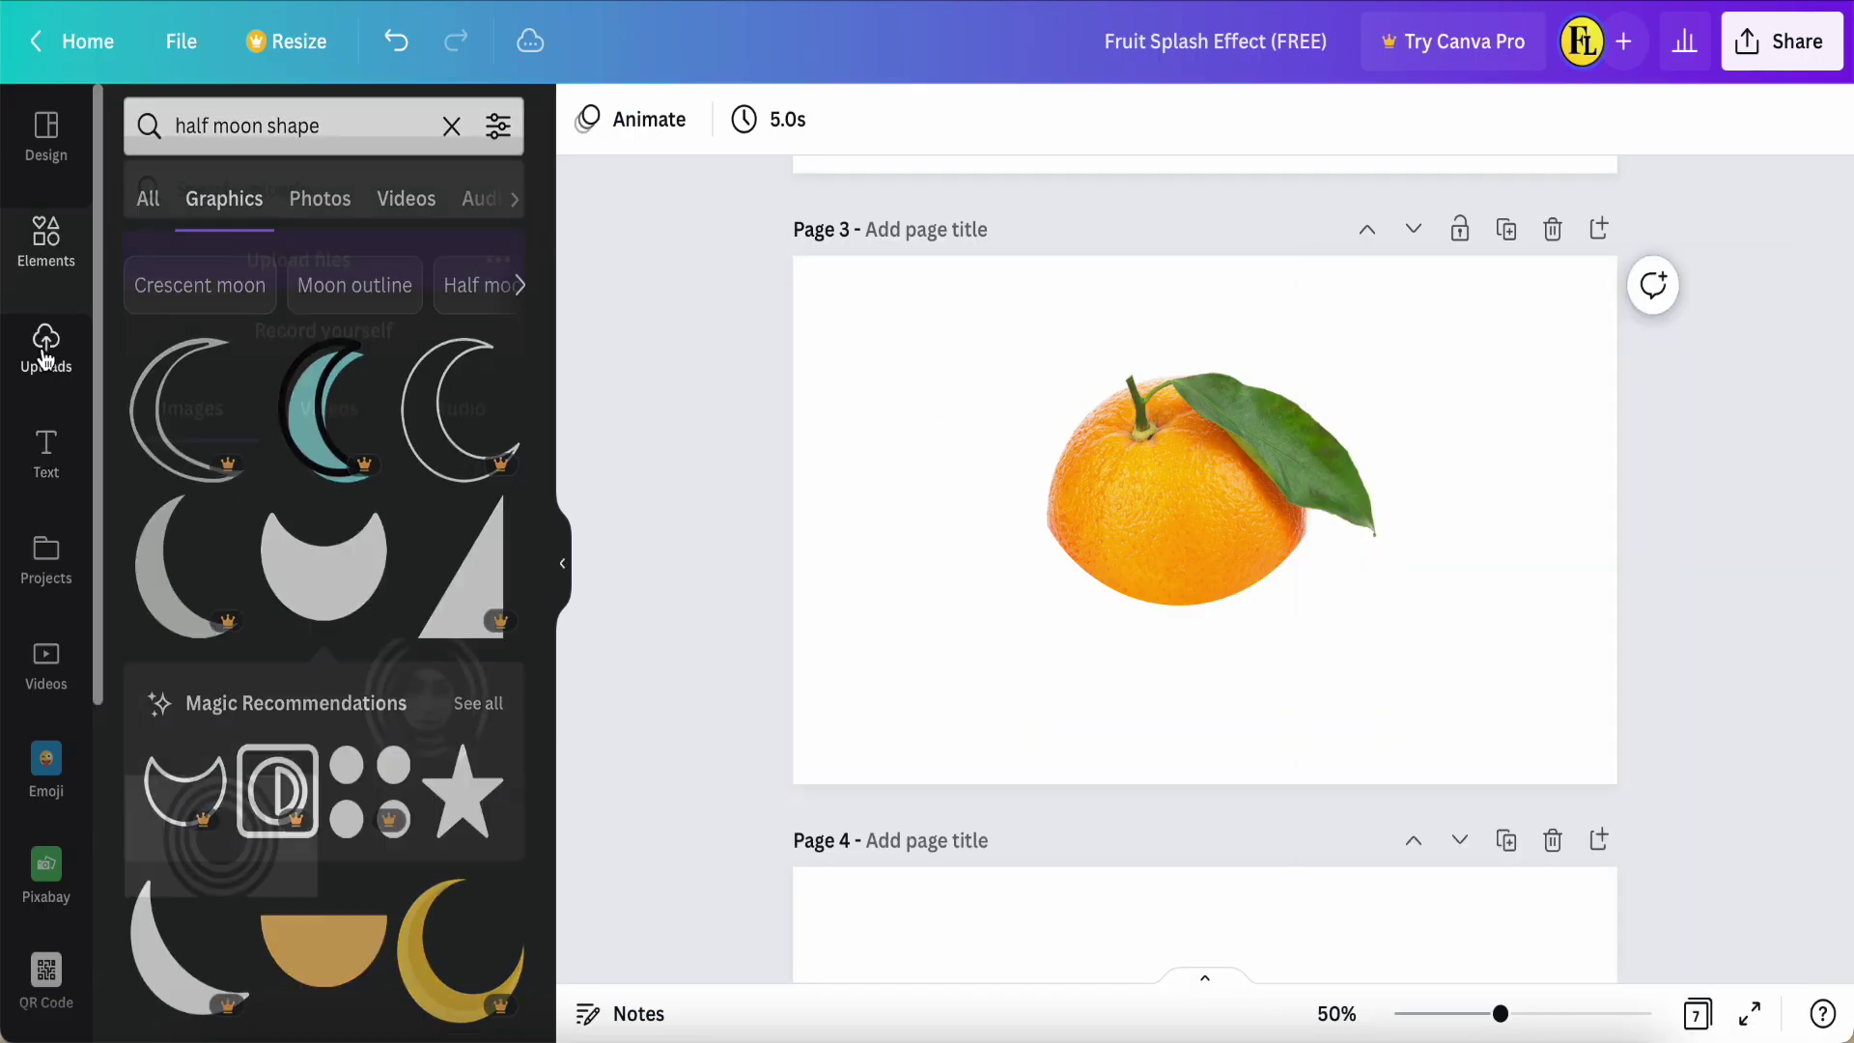
{"action": "left_click", "coordinate": [310, 224]}
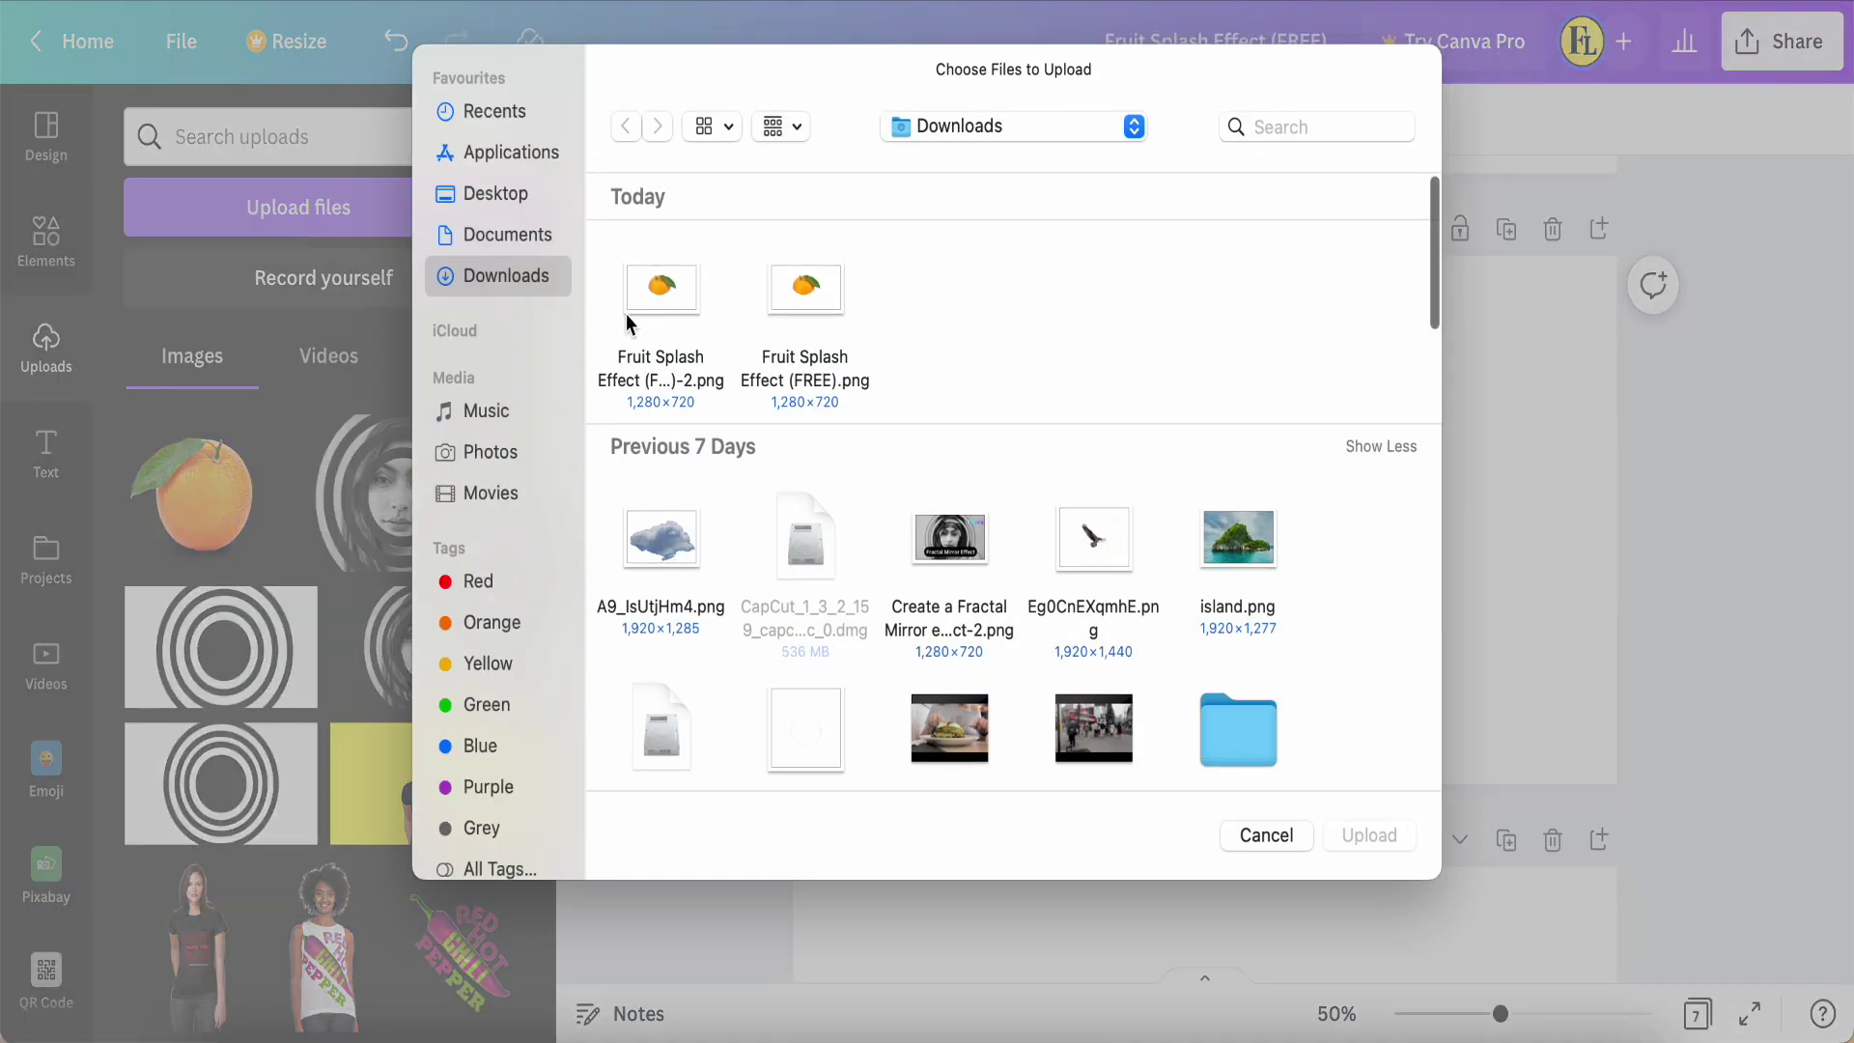
{"action": "left_click", "coordinate": [686, 314]}
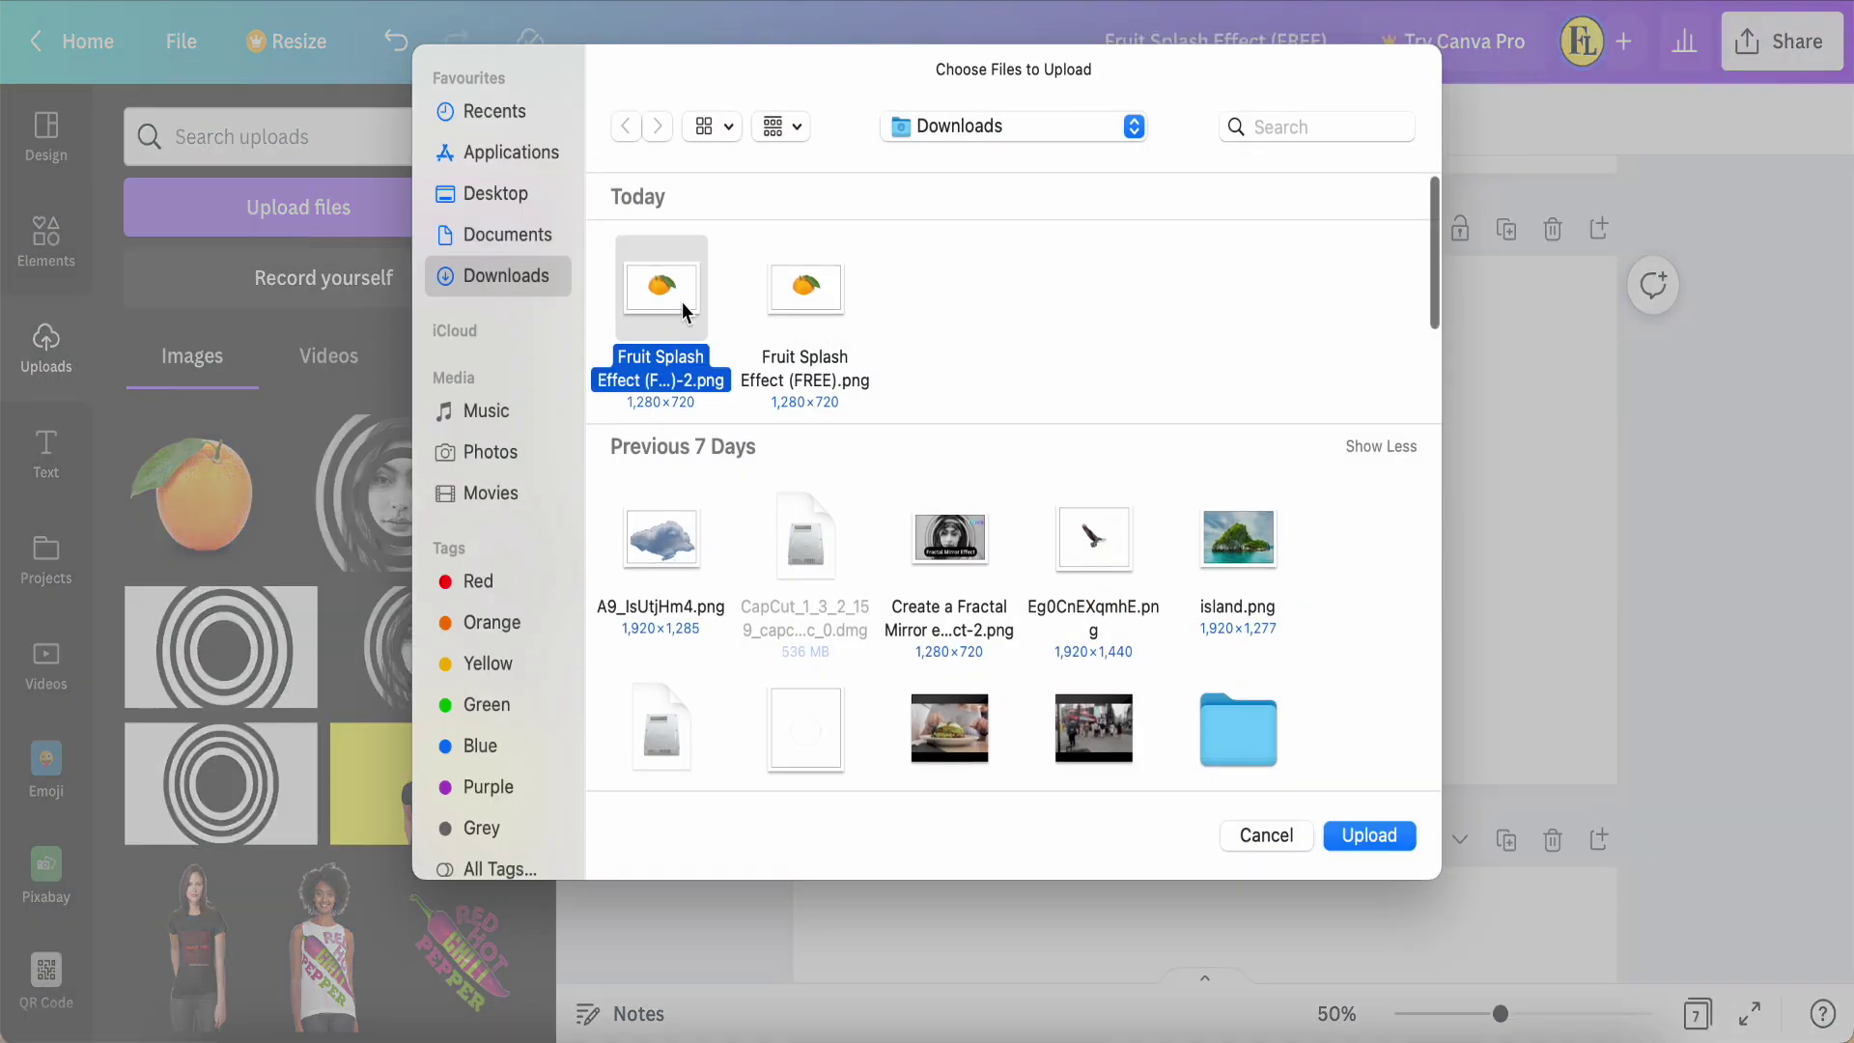
{"action": "left_click", "coordinate": [1342, 839]}
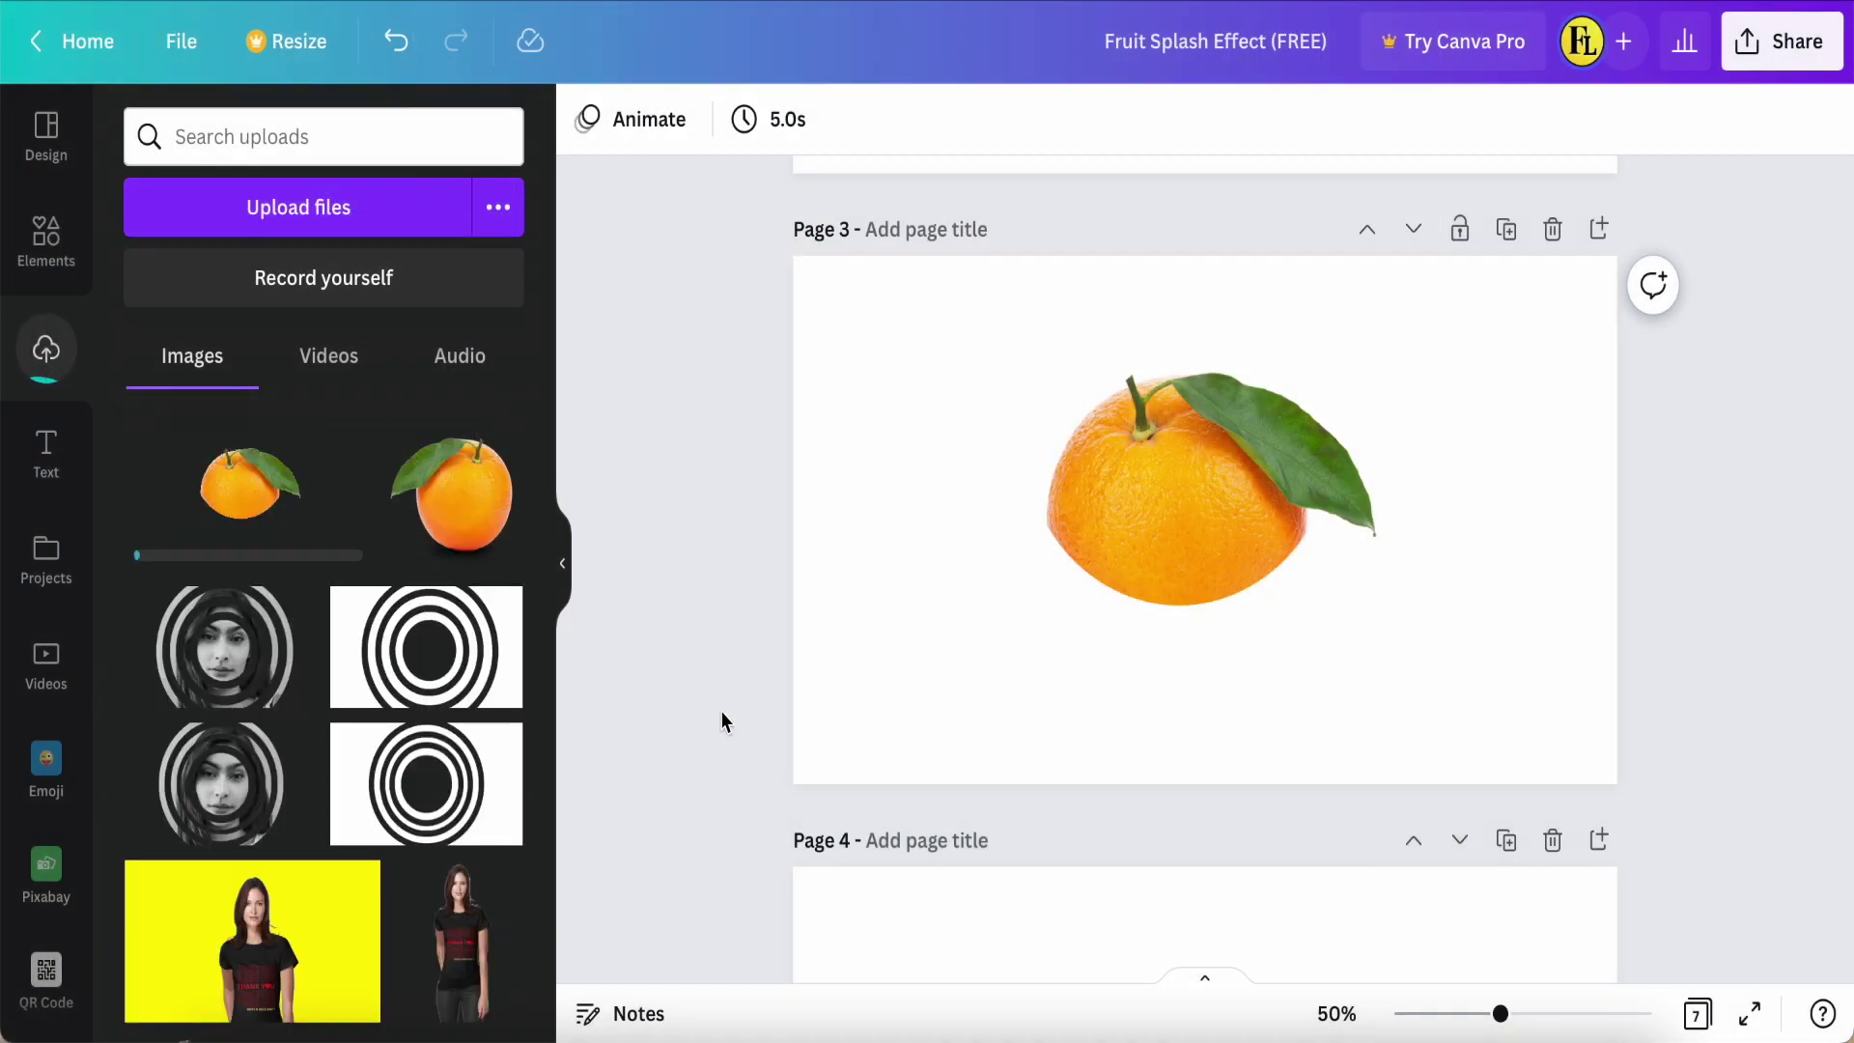
Step: Add another blank page directly after the empty page 4
{"action": "scroll", "coordinate": [723, 715], "scroll_direction": "down", "scroll_amount": 5}
{"action": "scroll", "coordinate": [724, 723], "scroll_direction": "down", "scroll_amount": 2}
{"action": "scroll", "coordinate": [724, 723], "scroll_direction": "up", "scroll_amount": 1}
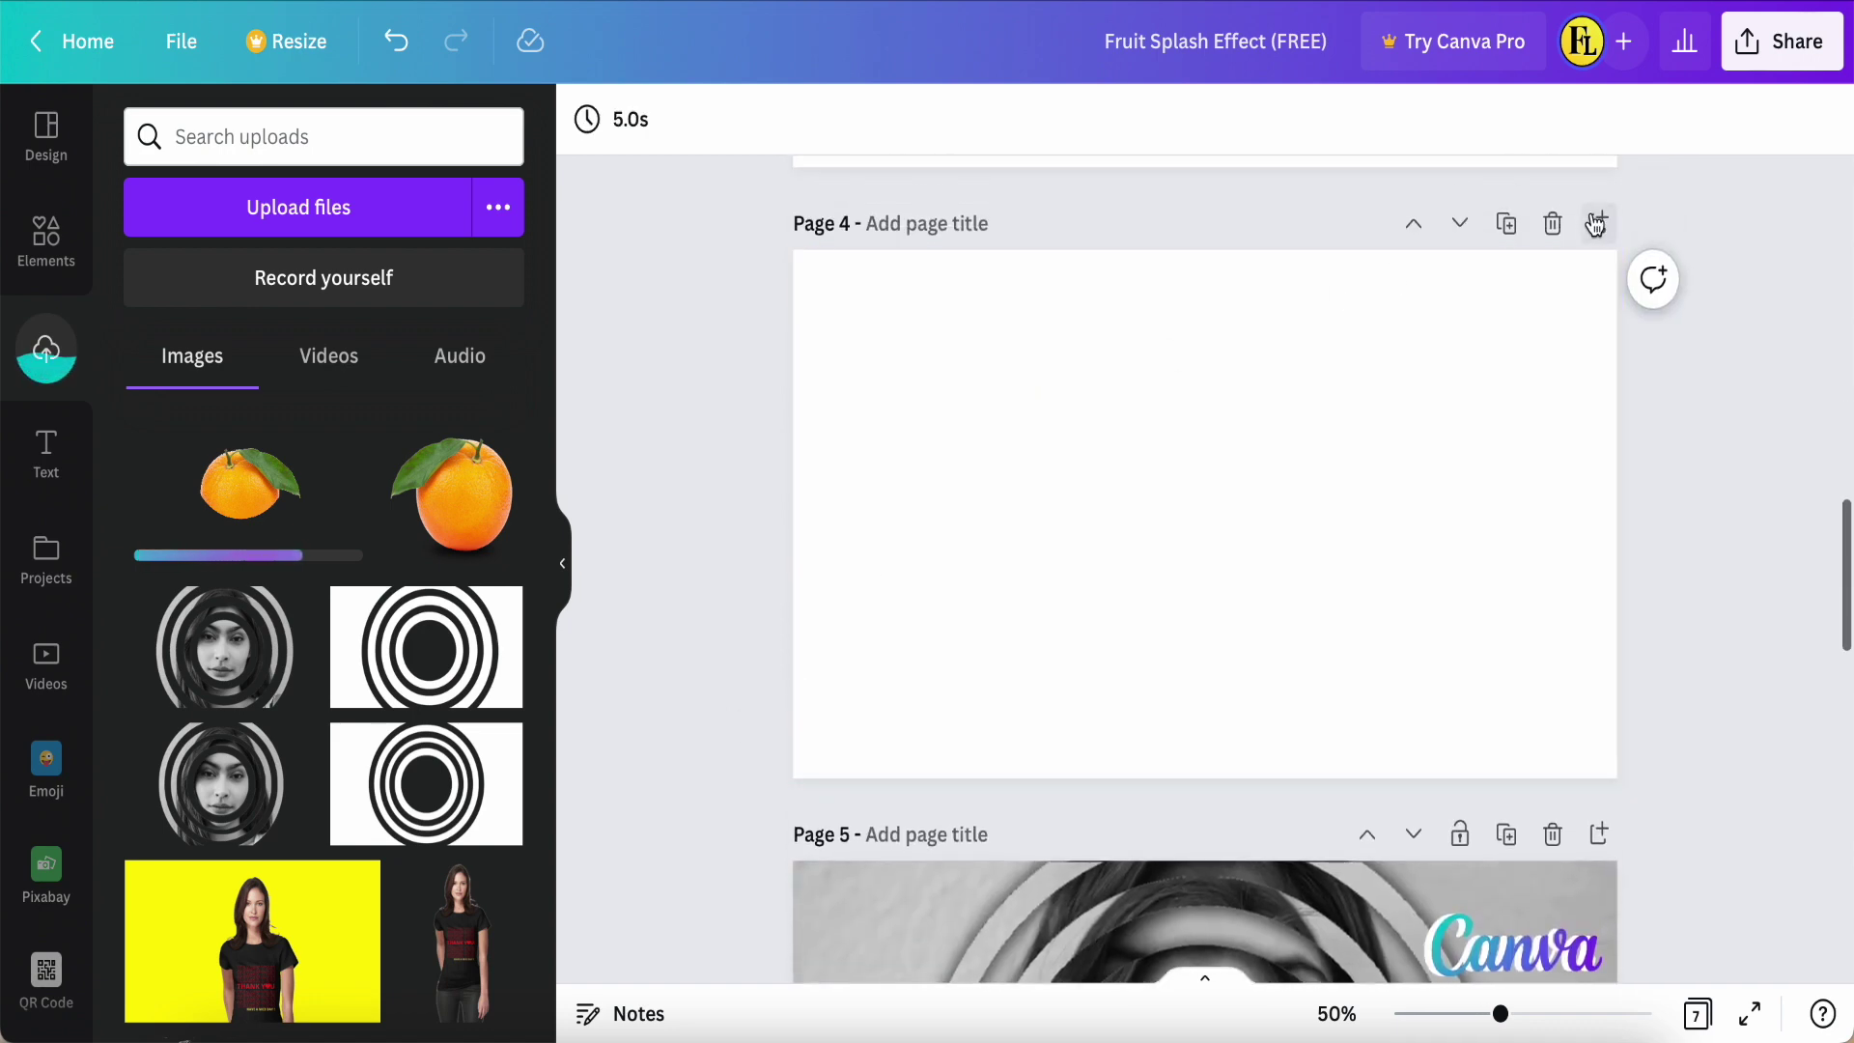
{"action": "left_click", "coordinate": [1522, 223]}
{"action": "scroll", "coordinate": [1186, 402], "scroll_direction": "up", "scroll_amount": 4}
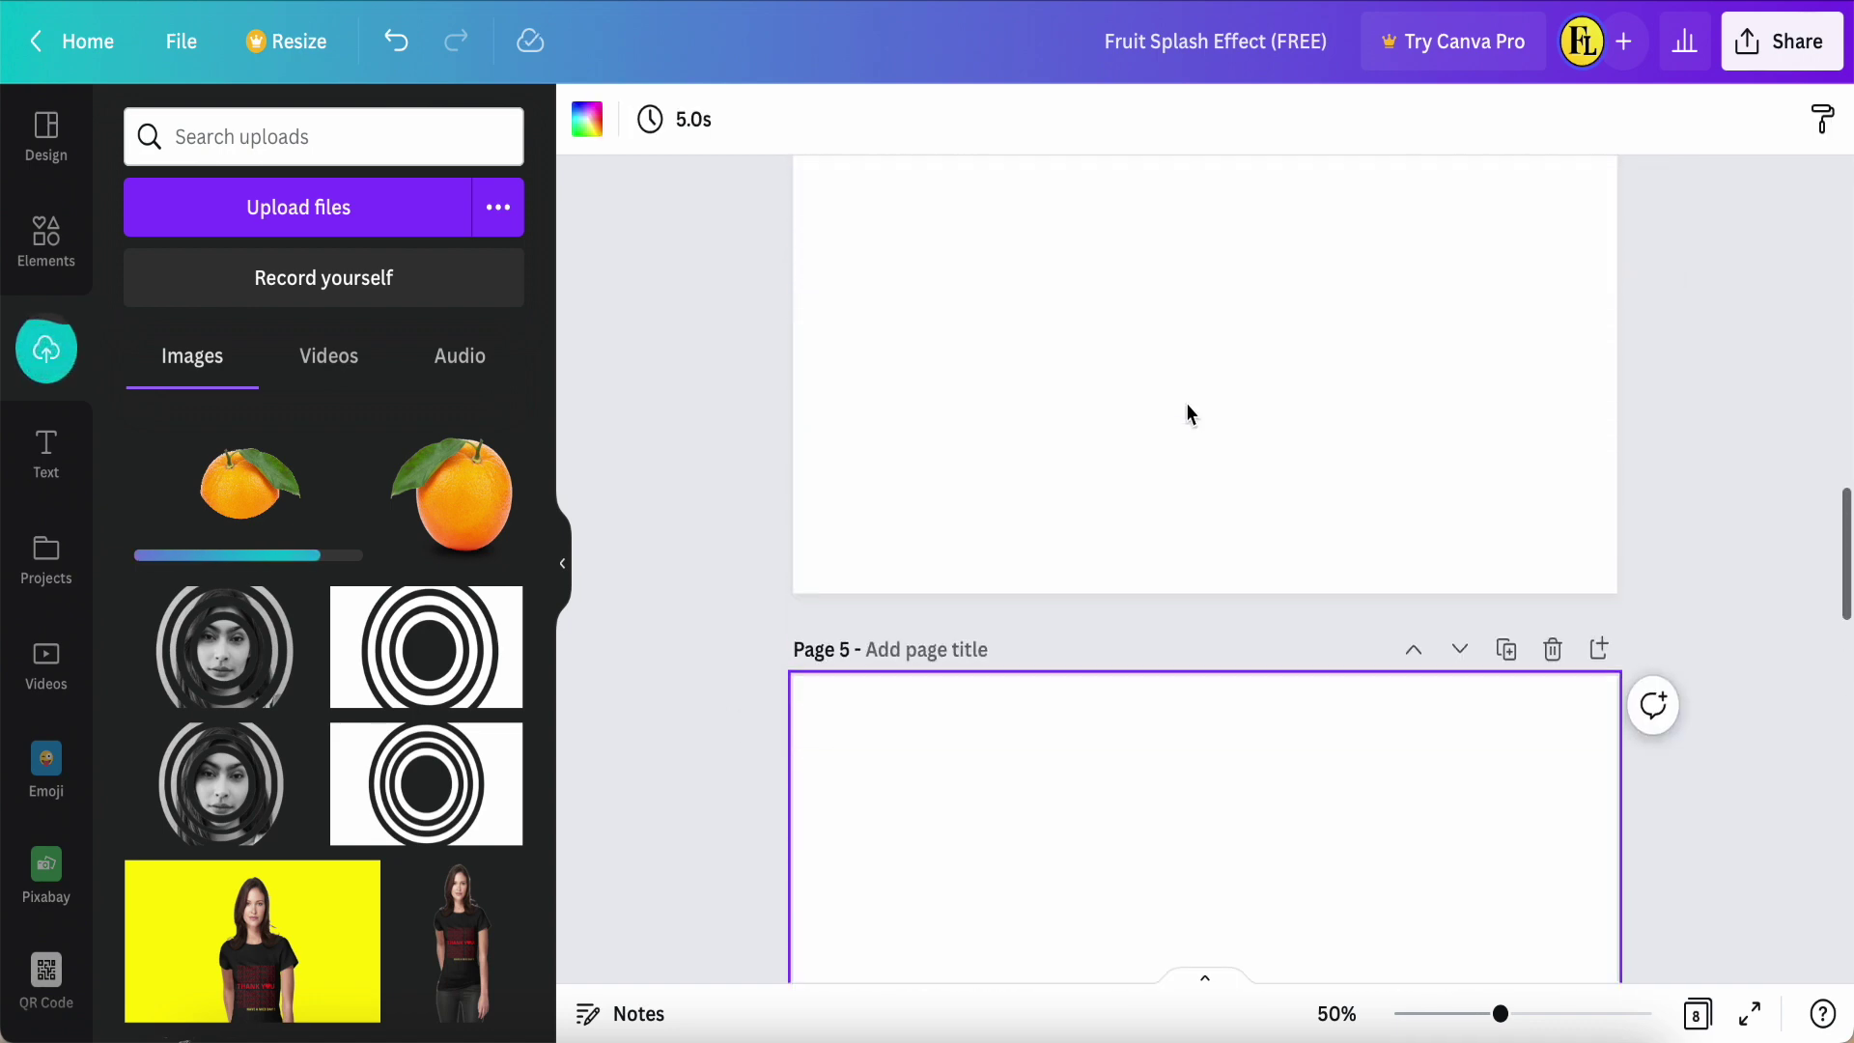
Step: Place the newly uploaded transparent orange top image on the blank page 4
{"action": "left_click", "coordinate": [1155, 519]}
{"action": "scroll", "coordinate": [1155, 522], "scroll_direction": "up", "scroll_amount": 5}
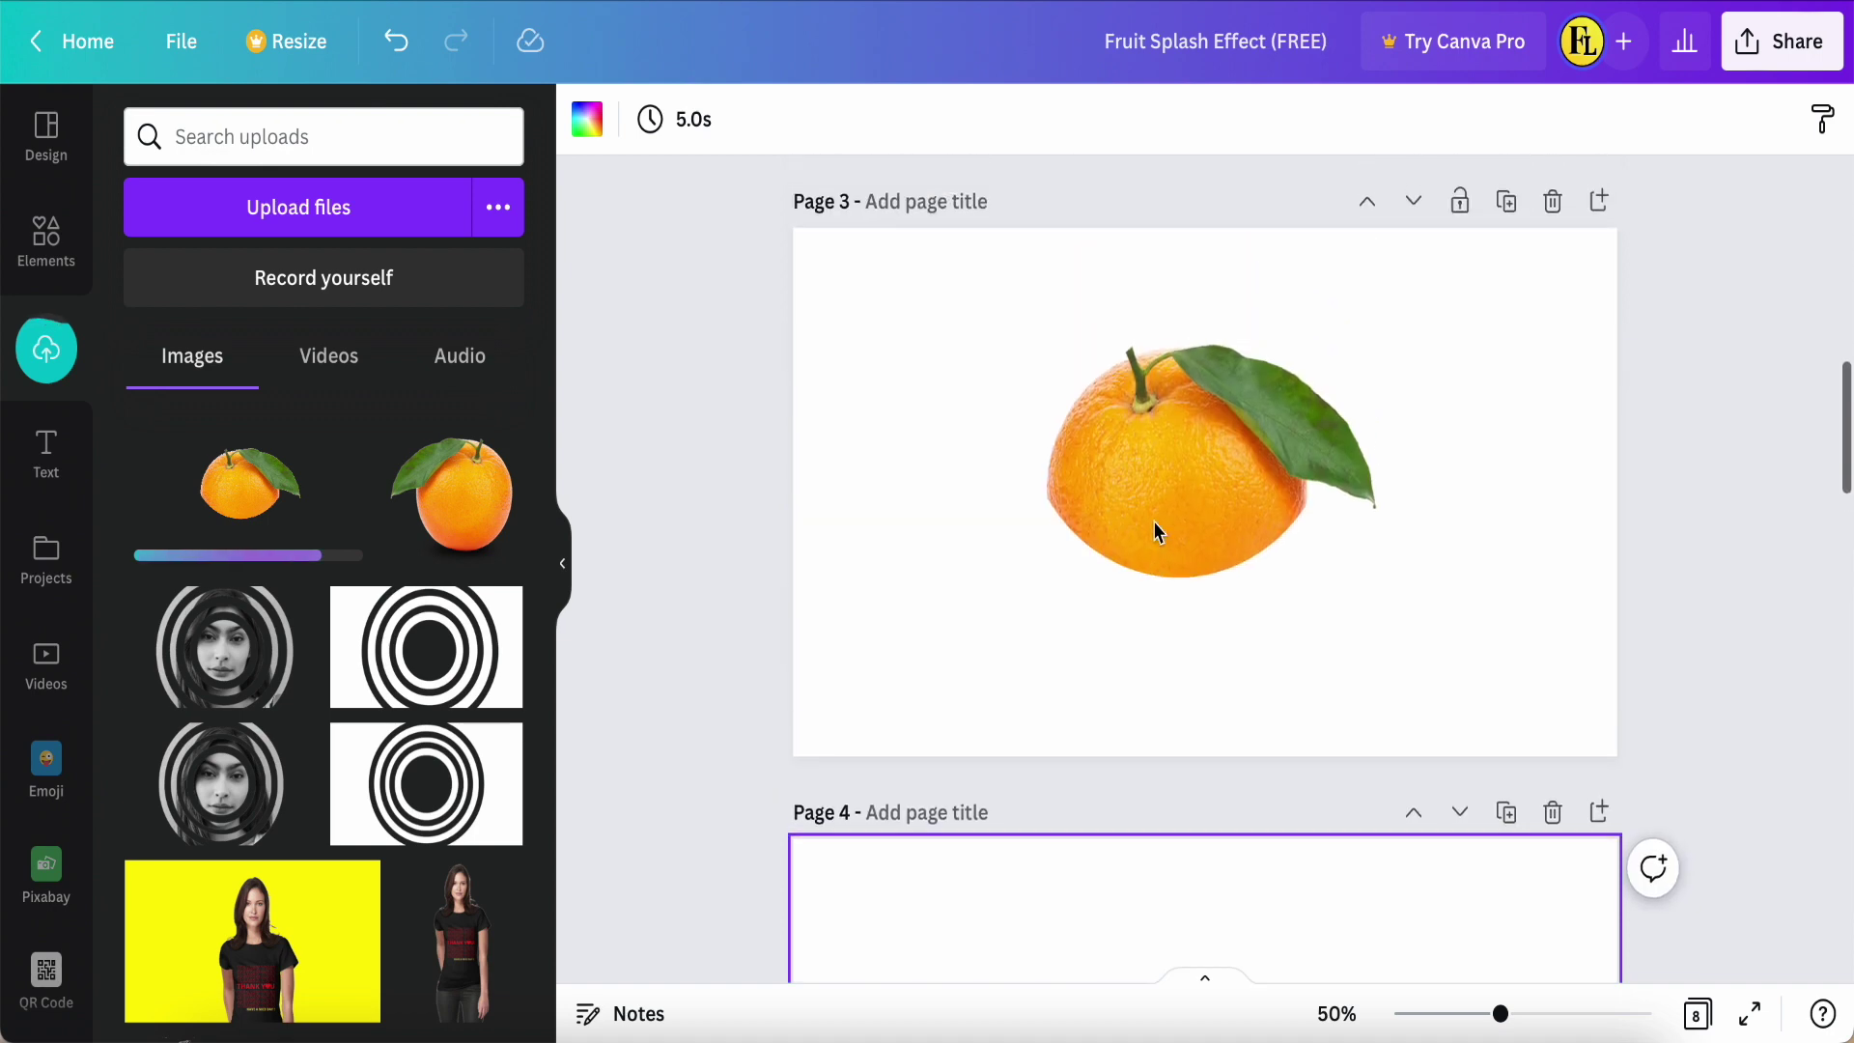
{"action": "scroll", "coordinate": [1155, 521], "scroll_direction": "down", "scroll_amount": 5}
{"action": "left_click", "coordinate": [246, 487]}
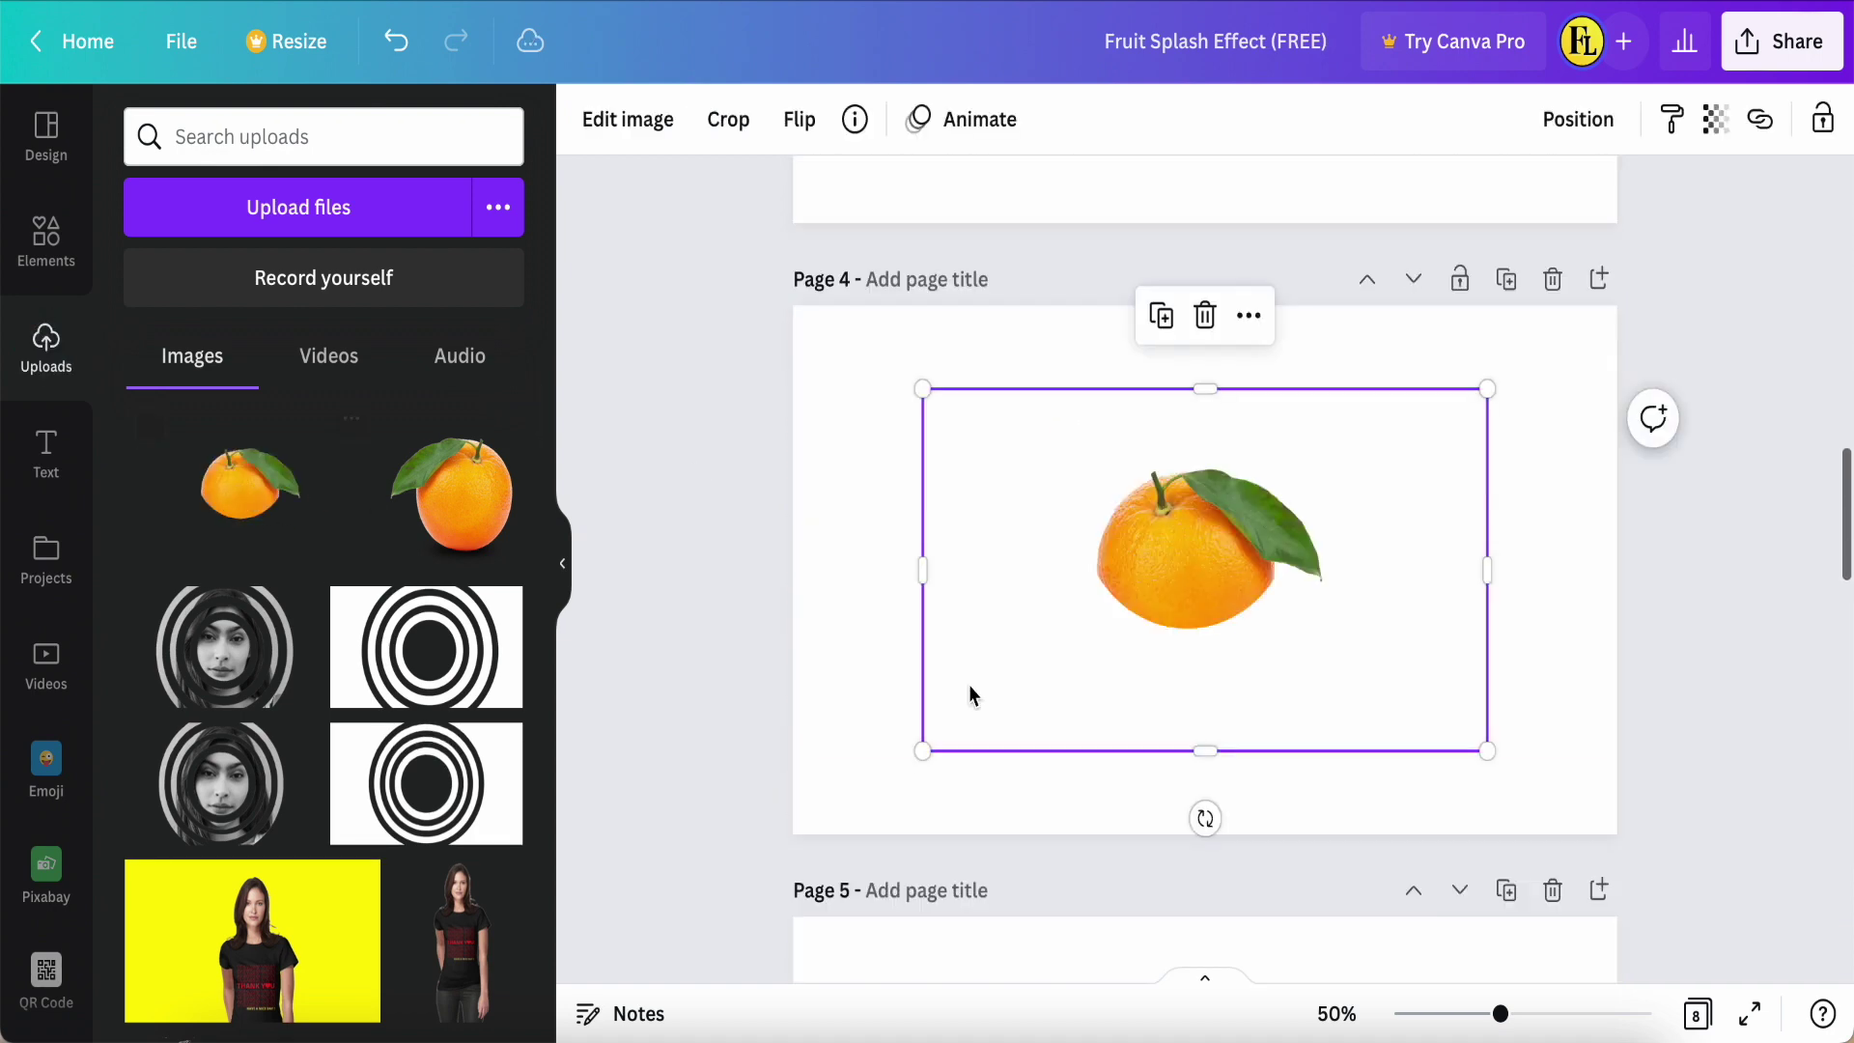
Step: Crop the empty margins on all four sides of the orange image on page 4
{"action": "left_click_drag", "start_coordinate": [921, 569], "coordinate": [1149, 570]}
{"action": "left_click_drag", "start_coordinate": [1488, 584], "coordinate": [1348, 582]}
{"action": "left_click_drag", "start_coordinate": [1214, 761], "coordinate": [1213, 666]}
{"action": "left_click_drag", "start_coordinate": [1219, 401], "coordinate": [1214, 428]}
Step: Move the cropped orange to the upper right area of page 4 and rotate it clockwise to about 22°
{"action": "left_click_drag", "start_coordinate": [1182, 571], "coordinate": [1353, 506]}
{"action": "left_click_drag", "start_coordinate": [1391, 656], "coordinate": [1325, 666]}
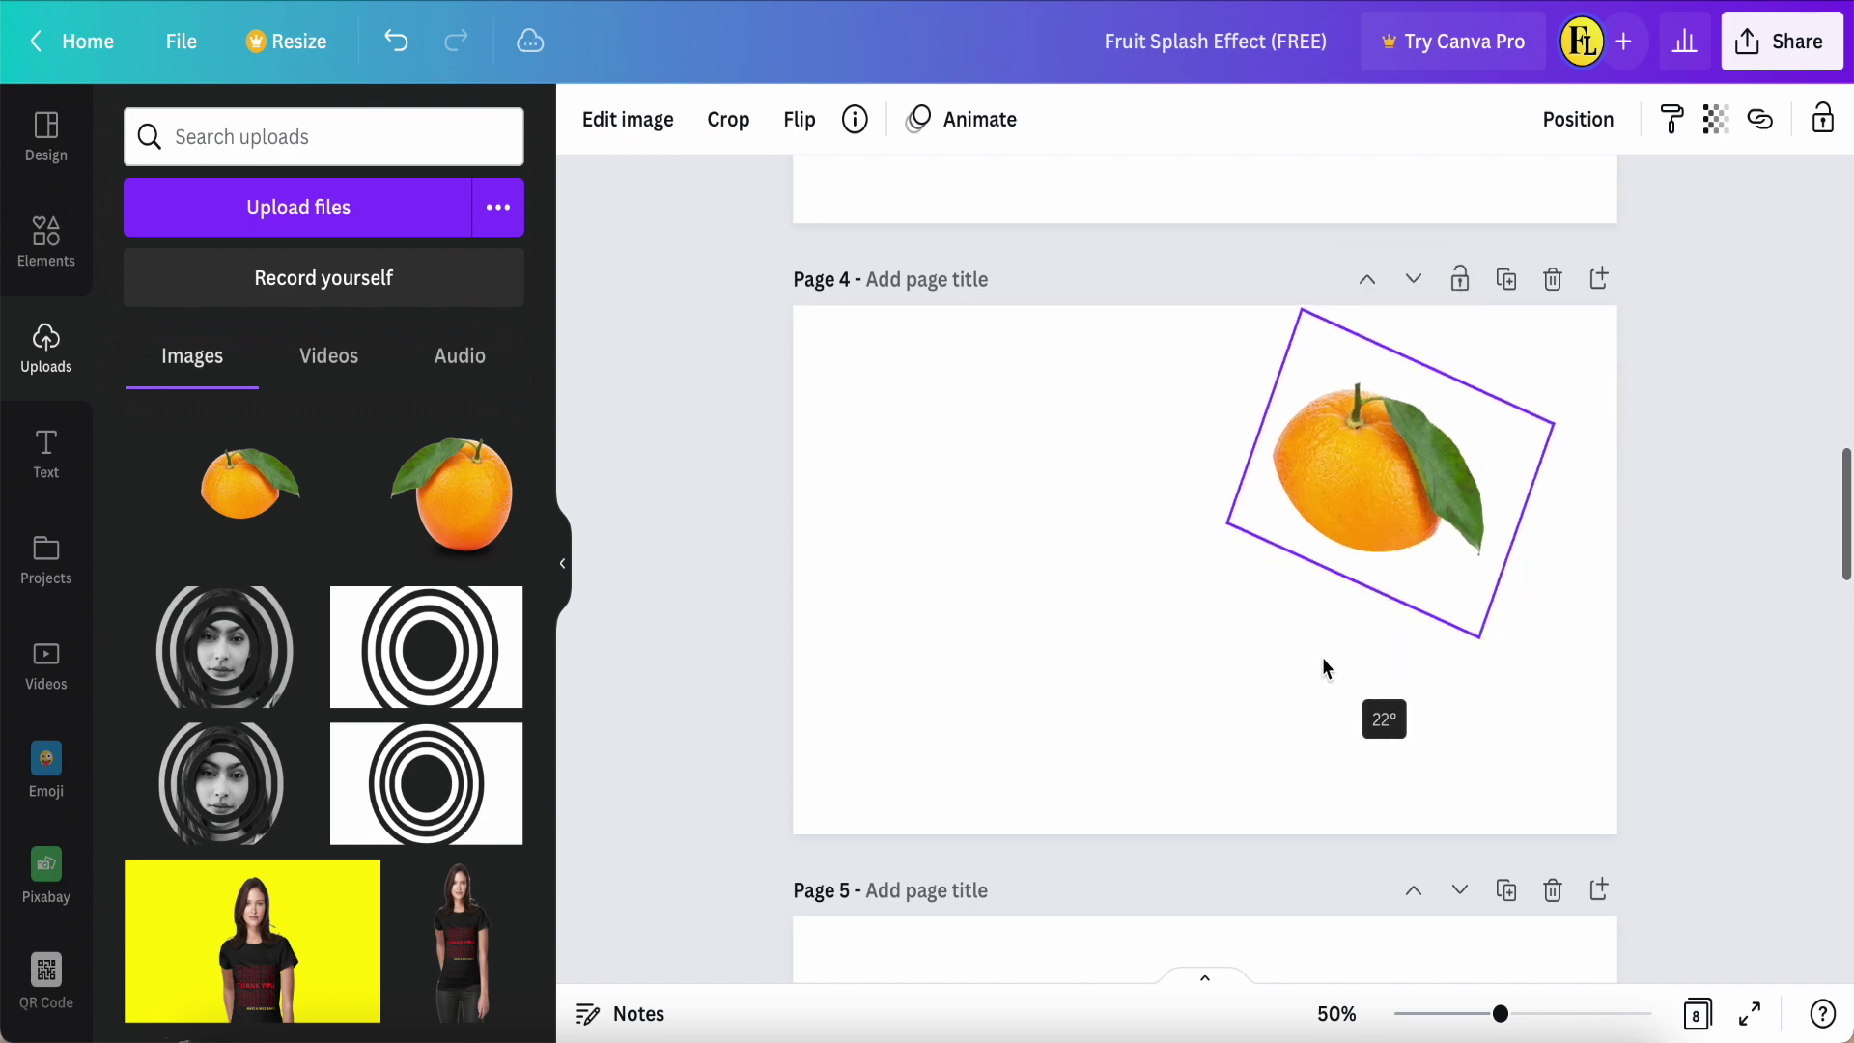
{"action": "left_click_drag", "start_coordinate": [1325, 666], "coordinate": [1324, 664]}
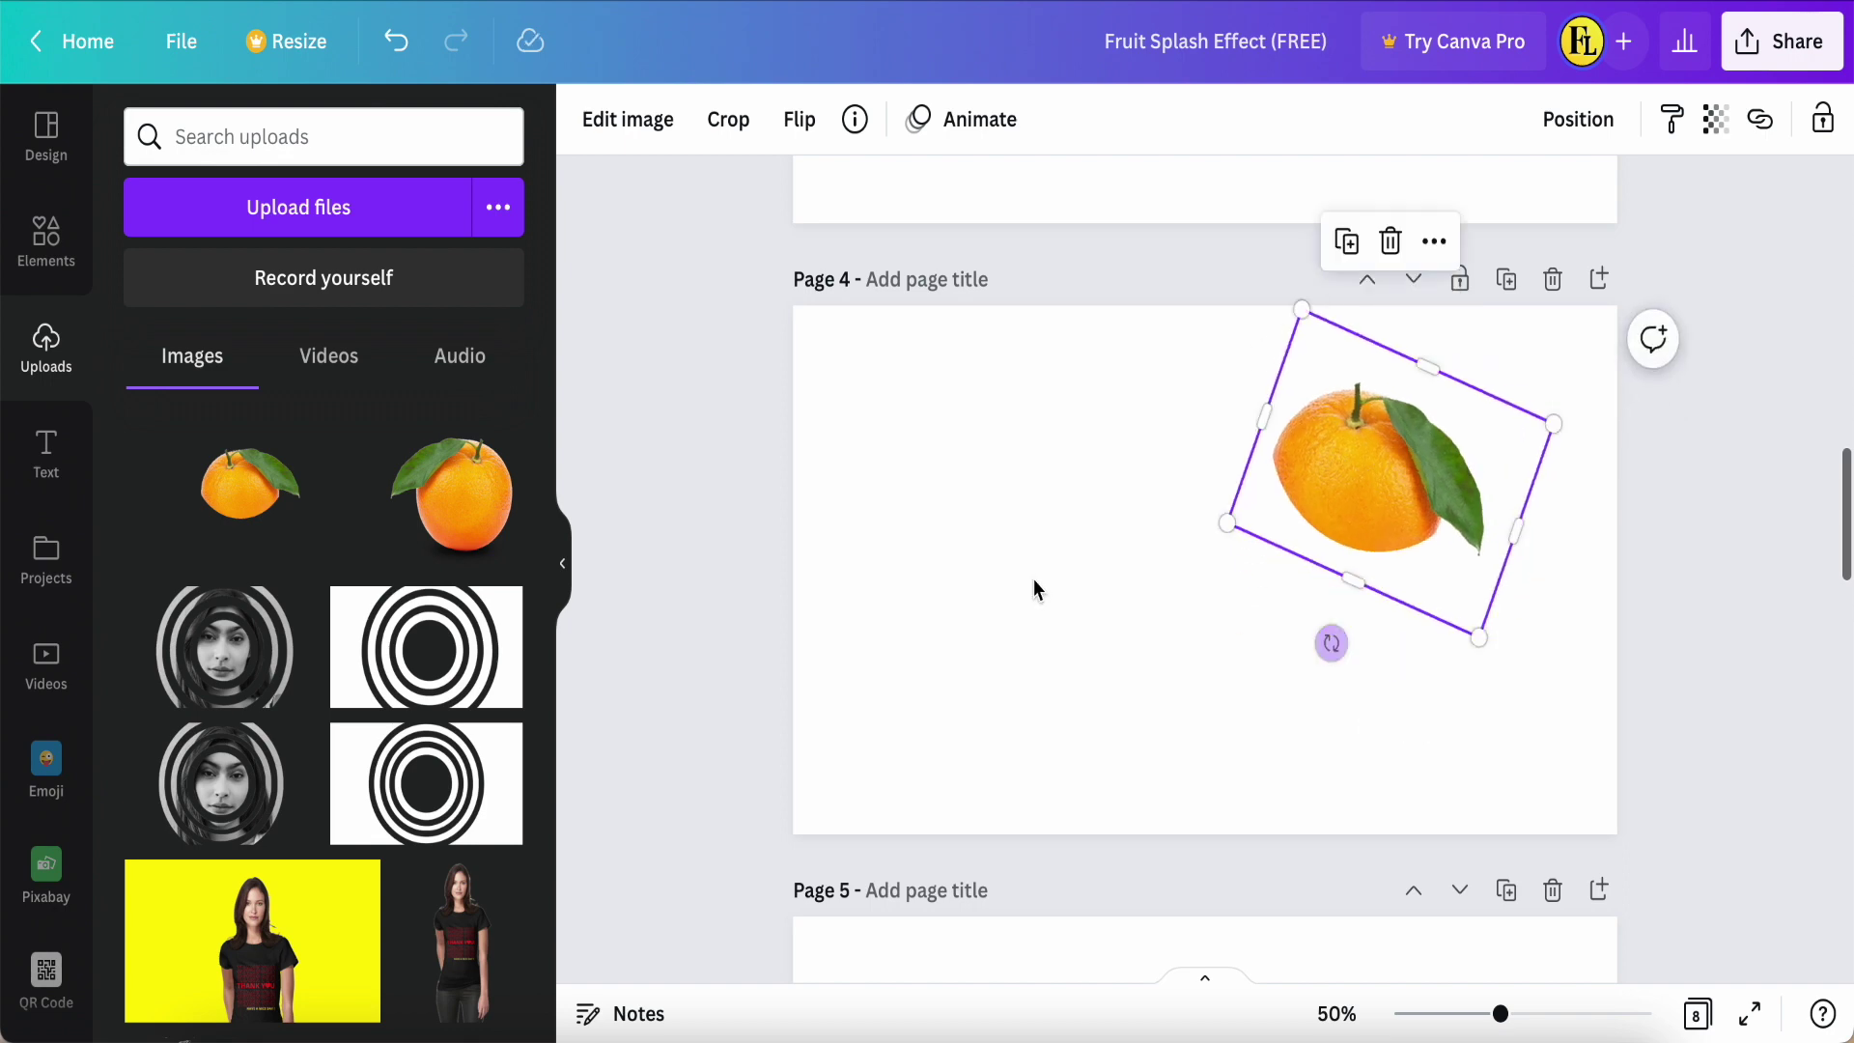
Step: Search the elements library for "splash" and limit the results to graphics
{"action": "left_click", "coordinate": [994, 555]}
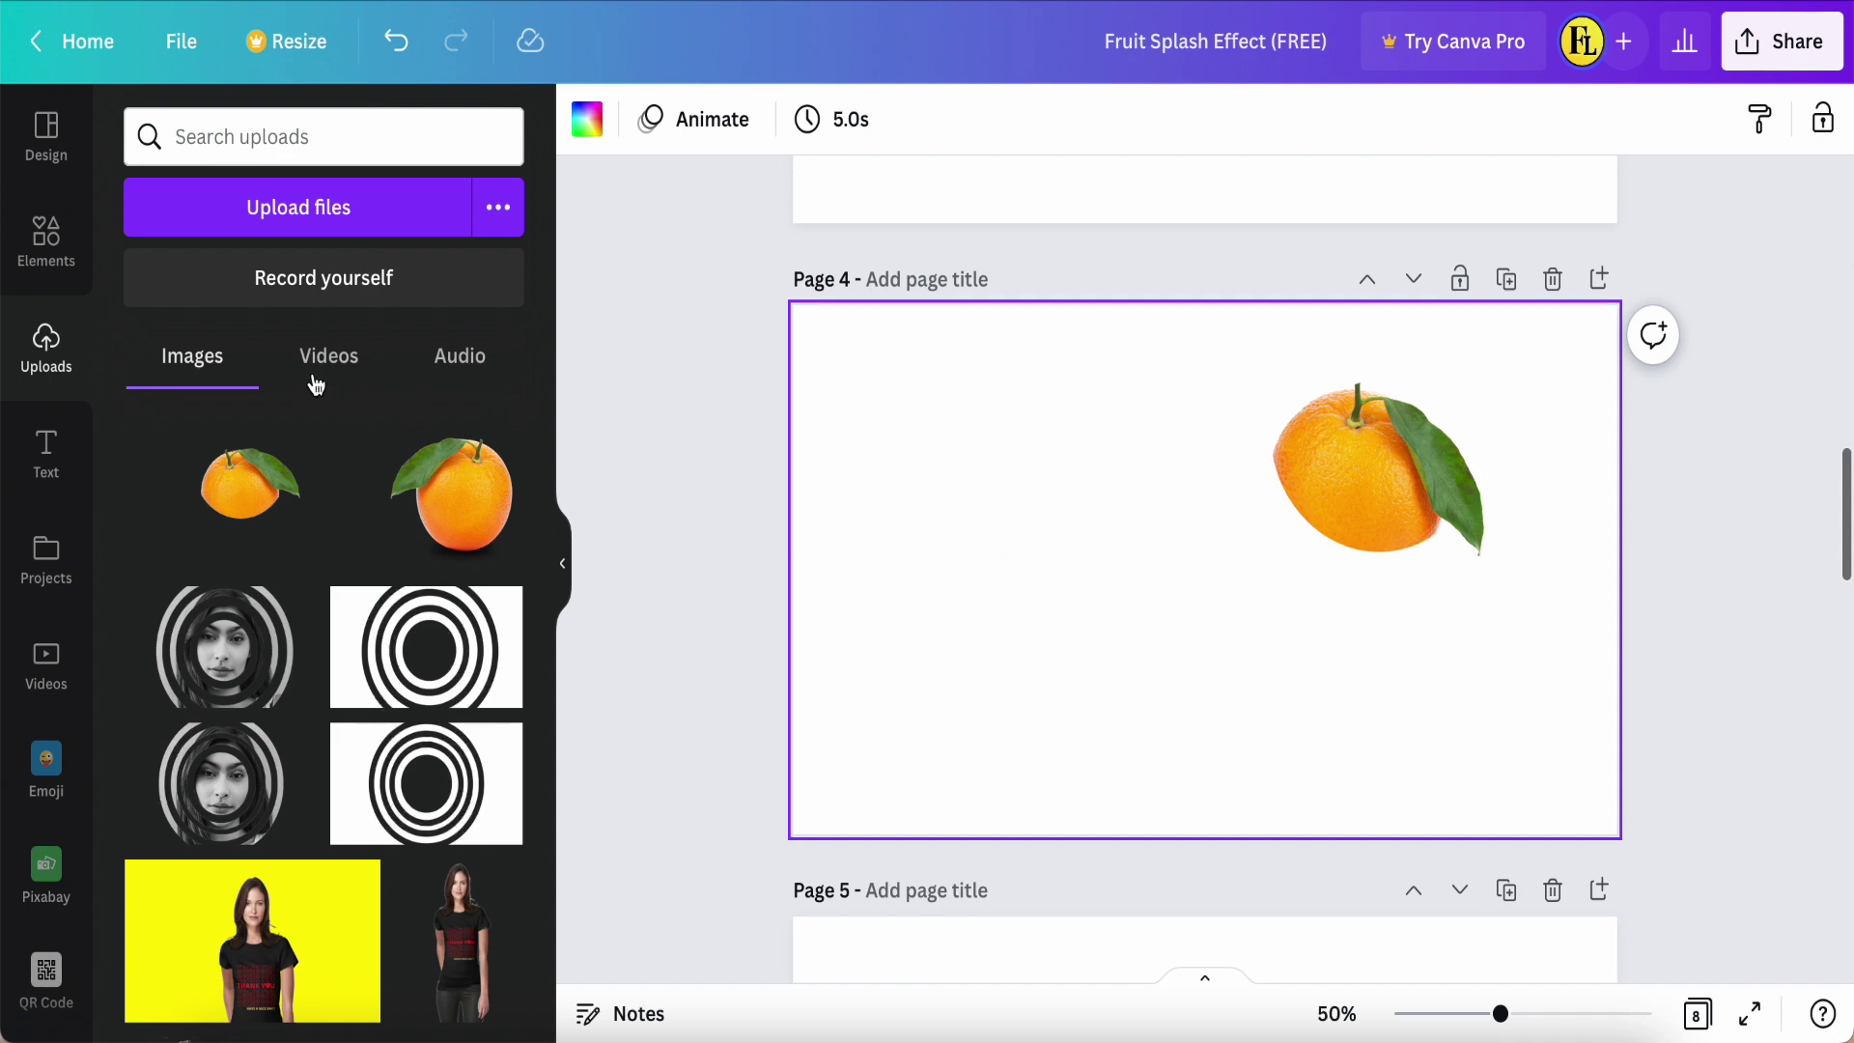
{"action": "left_click", "coordinate": [73, 229]}
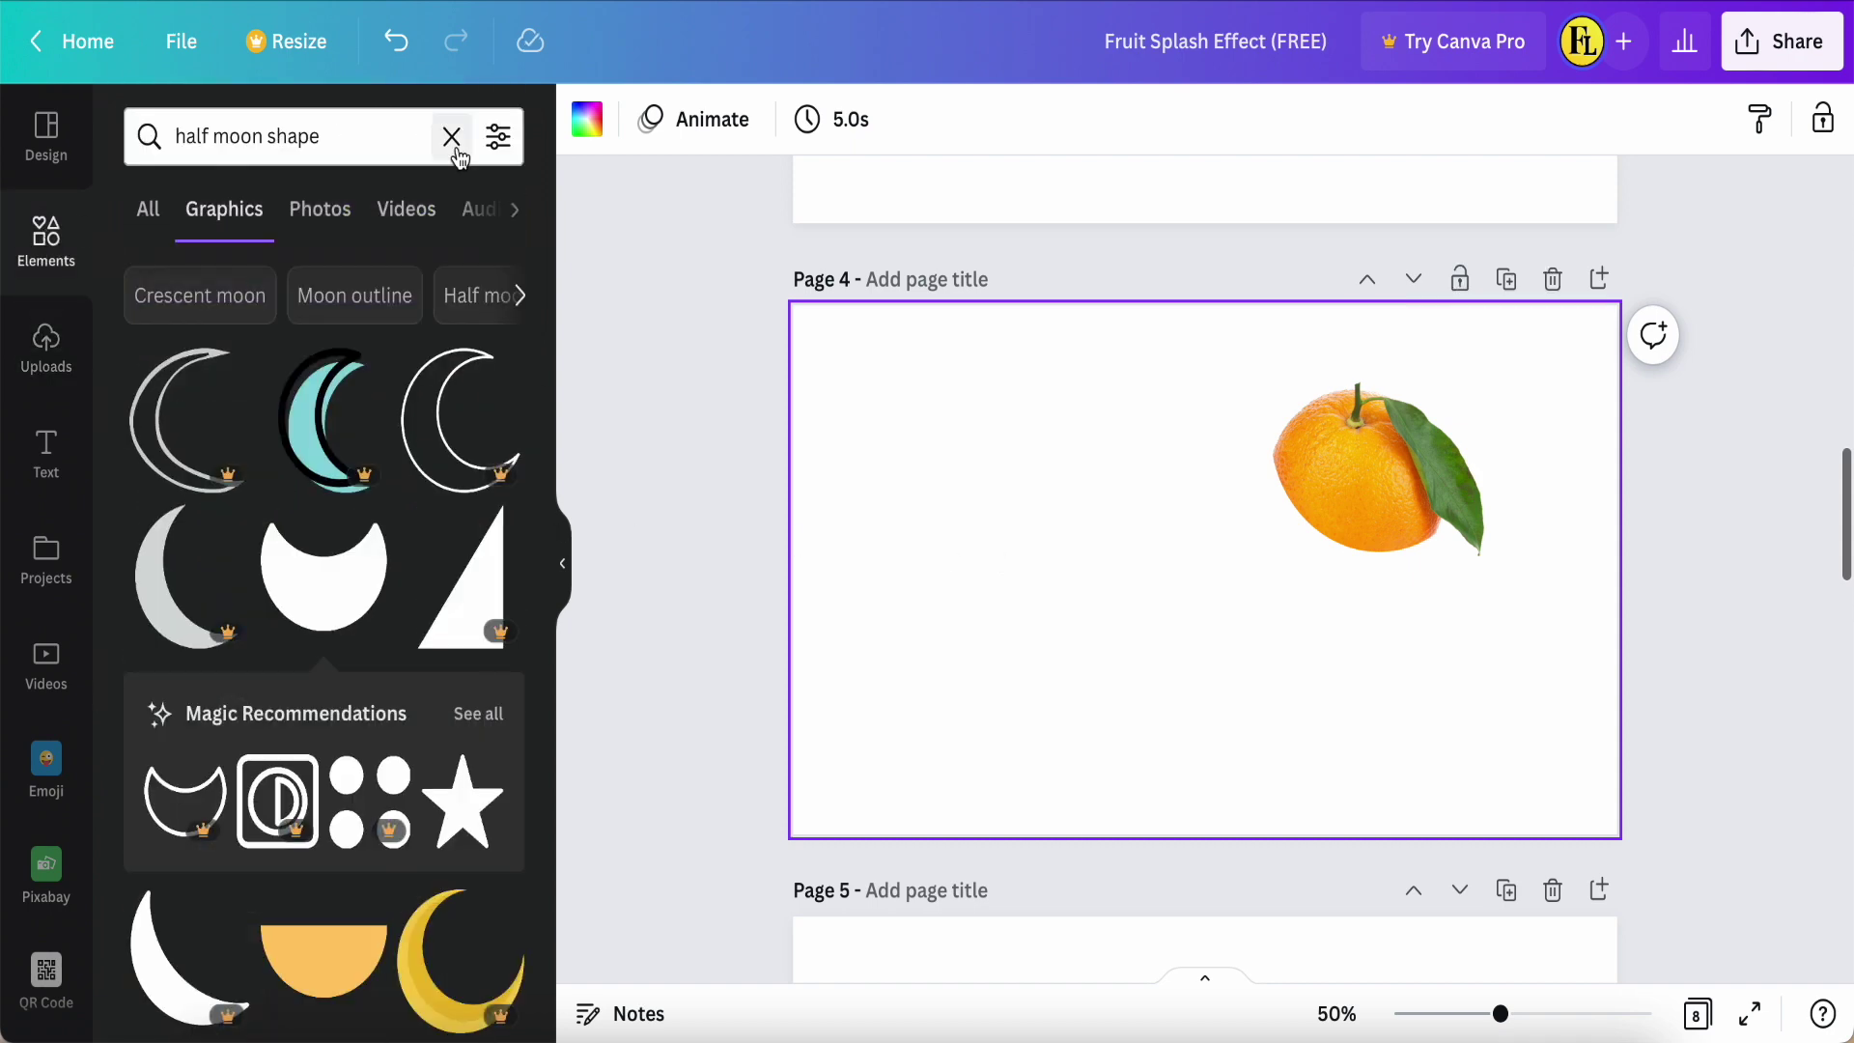
{"action": "left_click", "coordinate": [452, 137]}
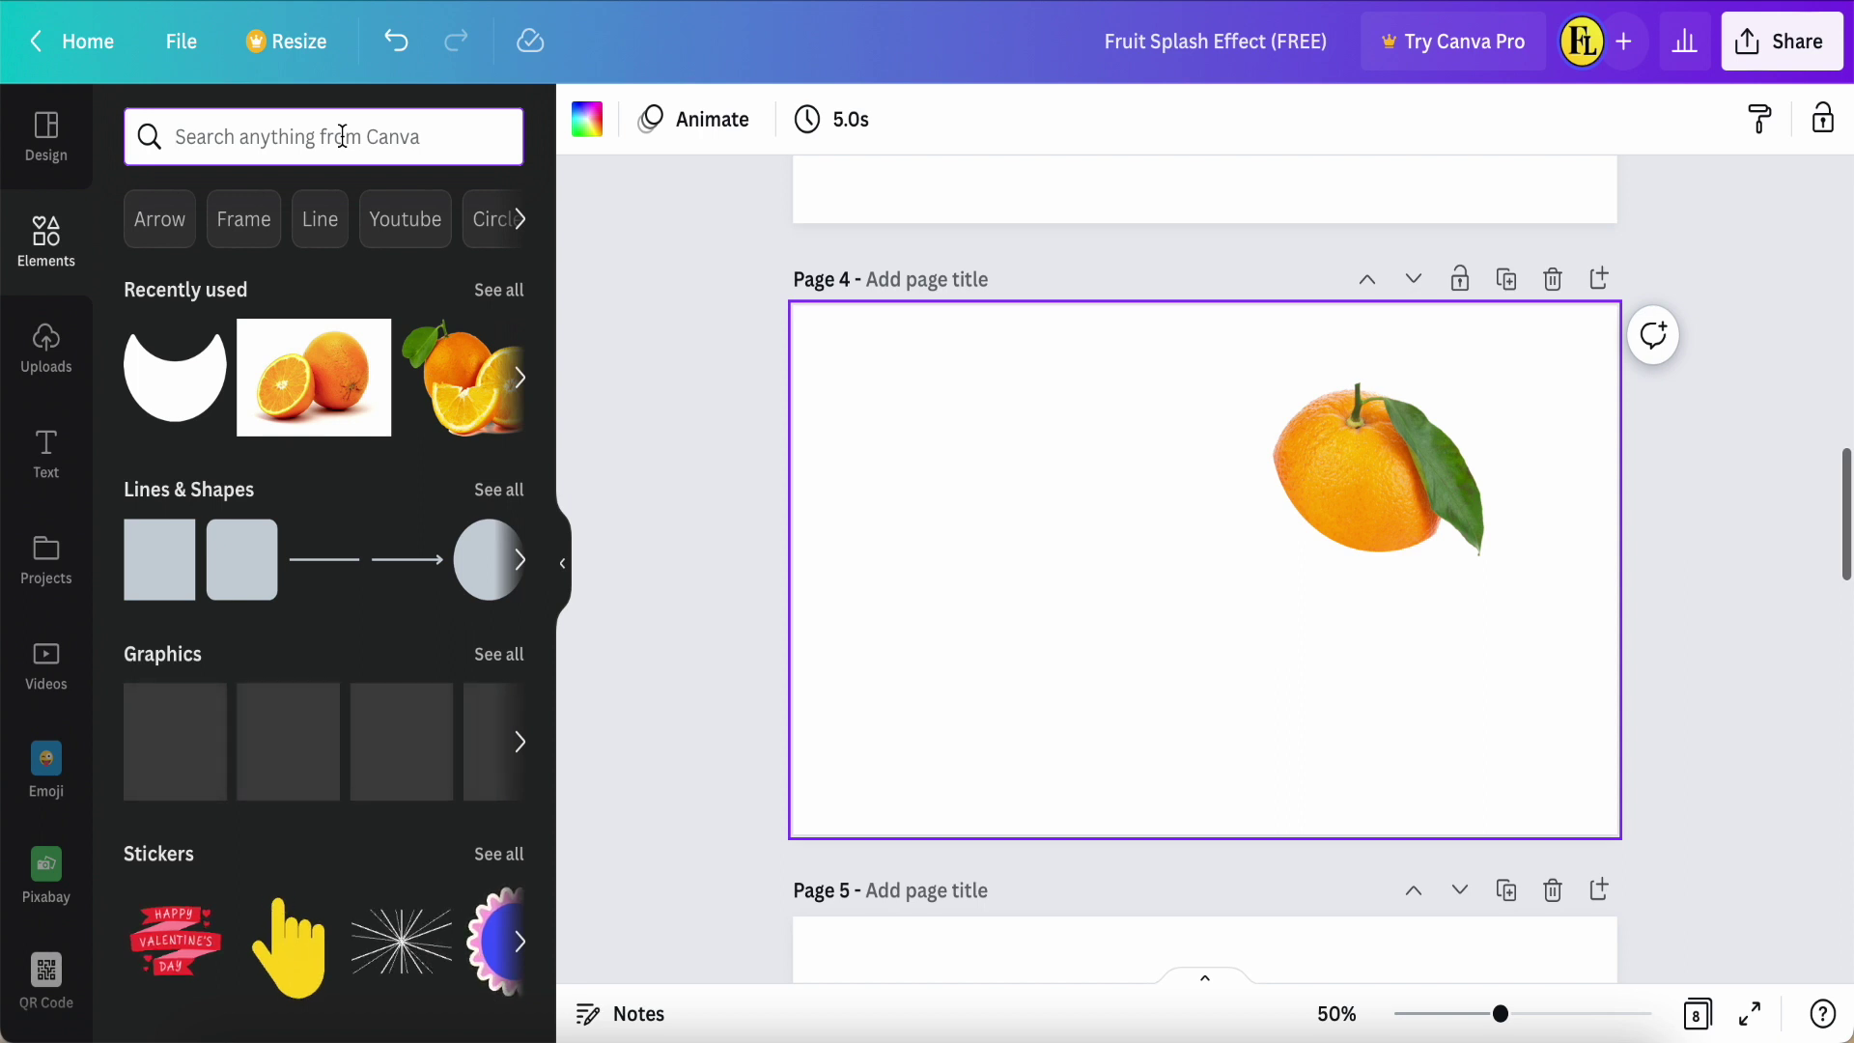
{"action": "left_click", "coordinate": [342, 136]}
{"action": "type", "text": "splash"}
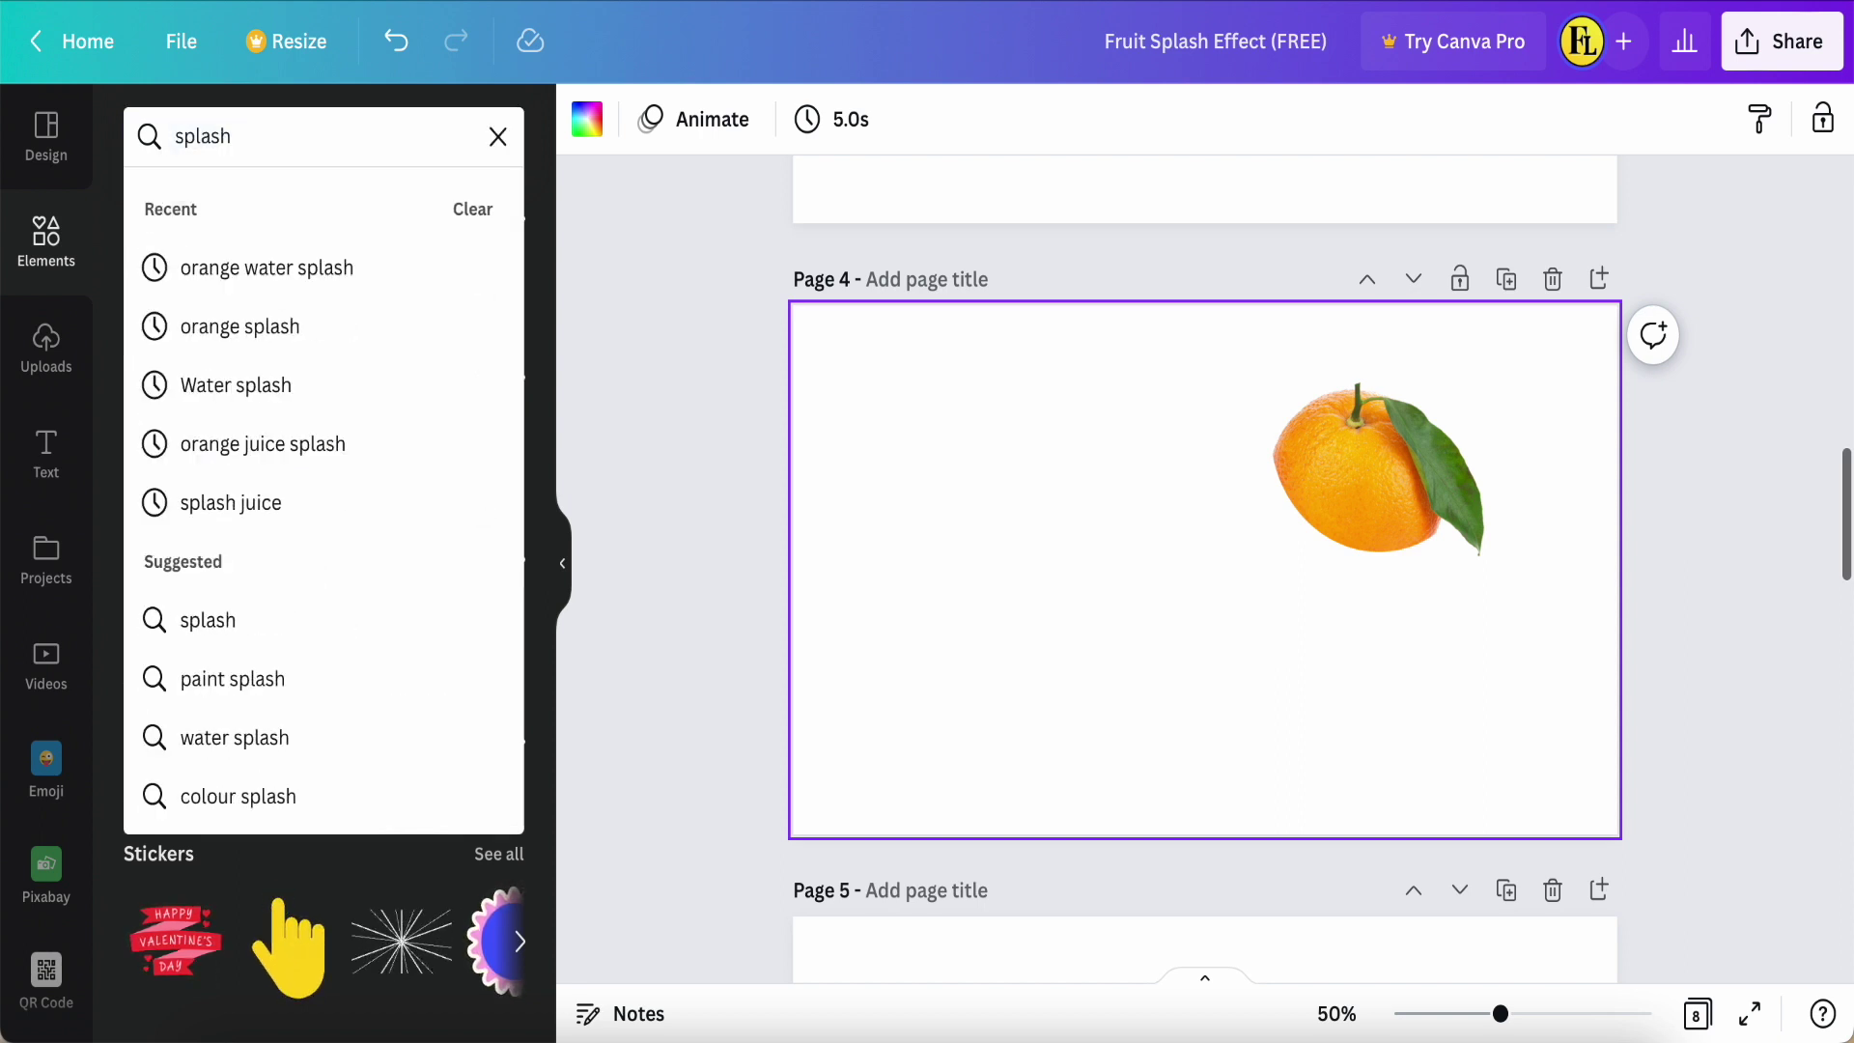
{"action": "key", "text": "Return"}
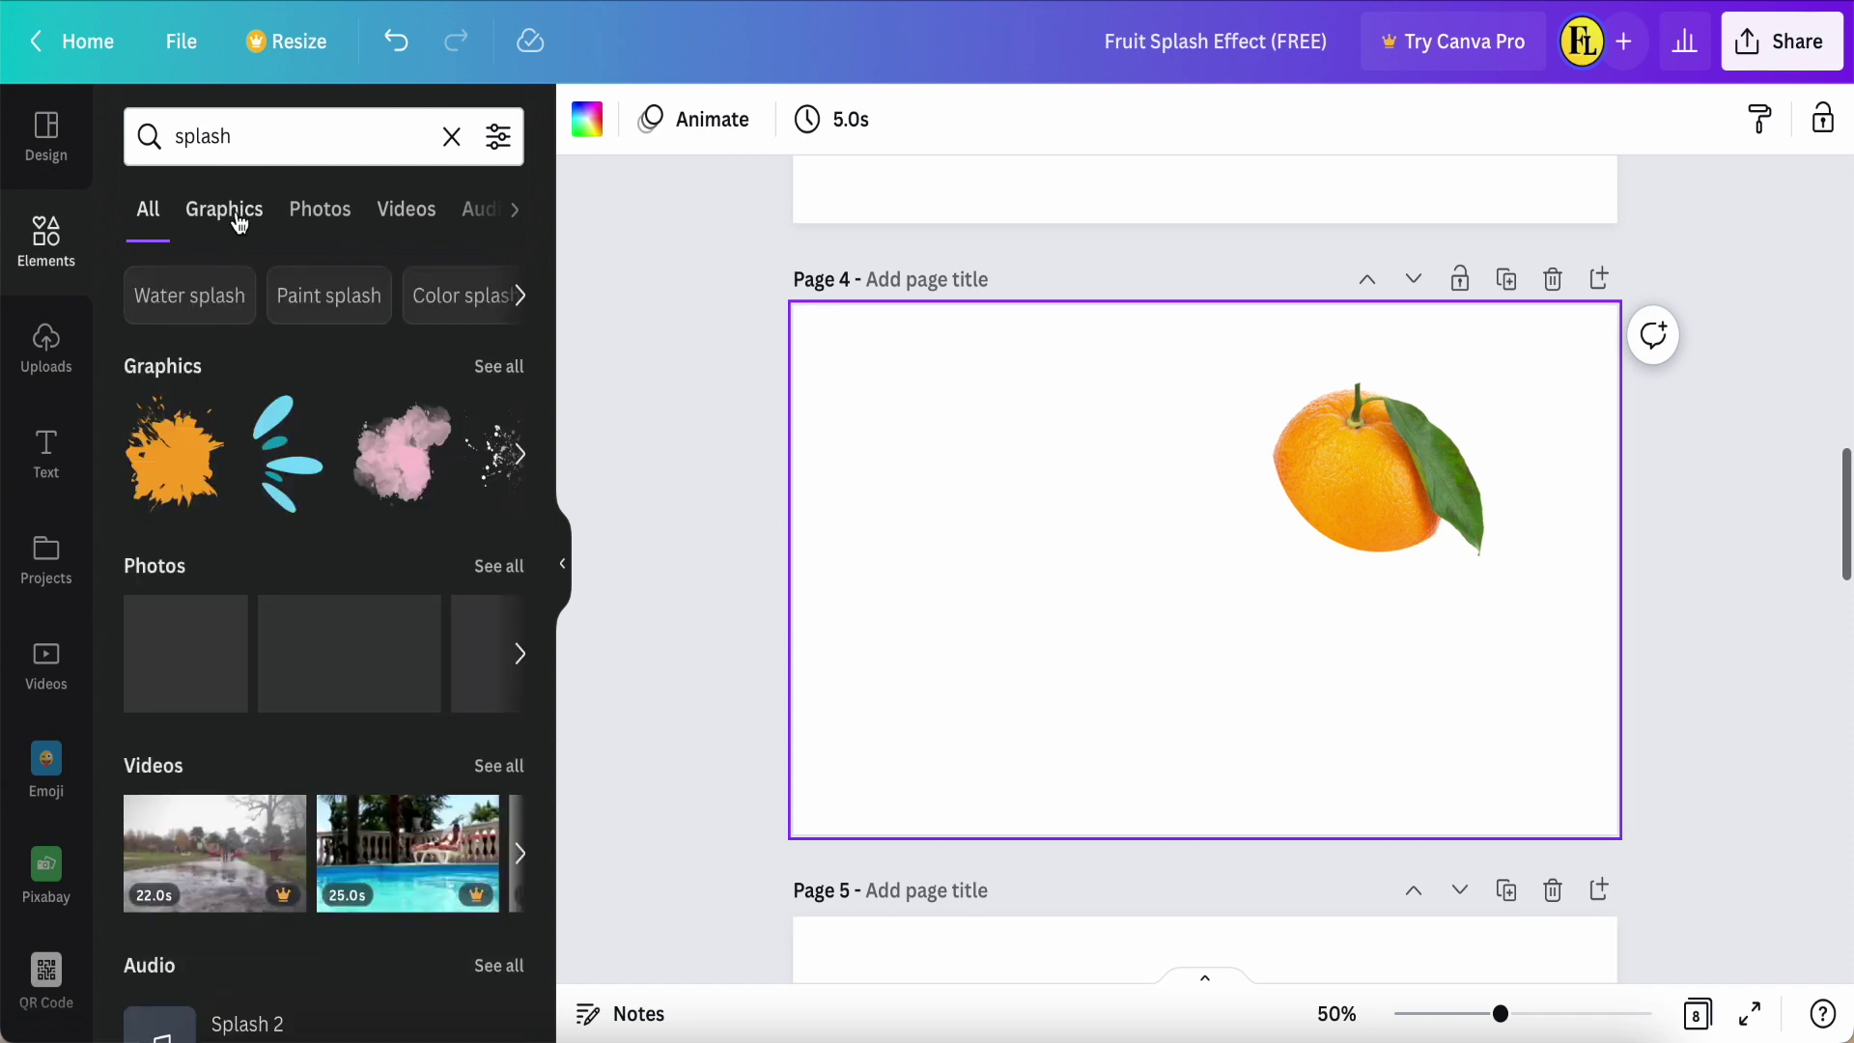
{"action": "left_click", "coordinate": [240, 223]}
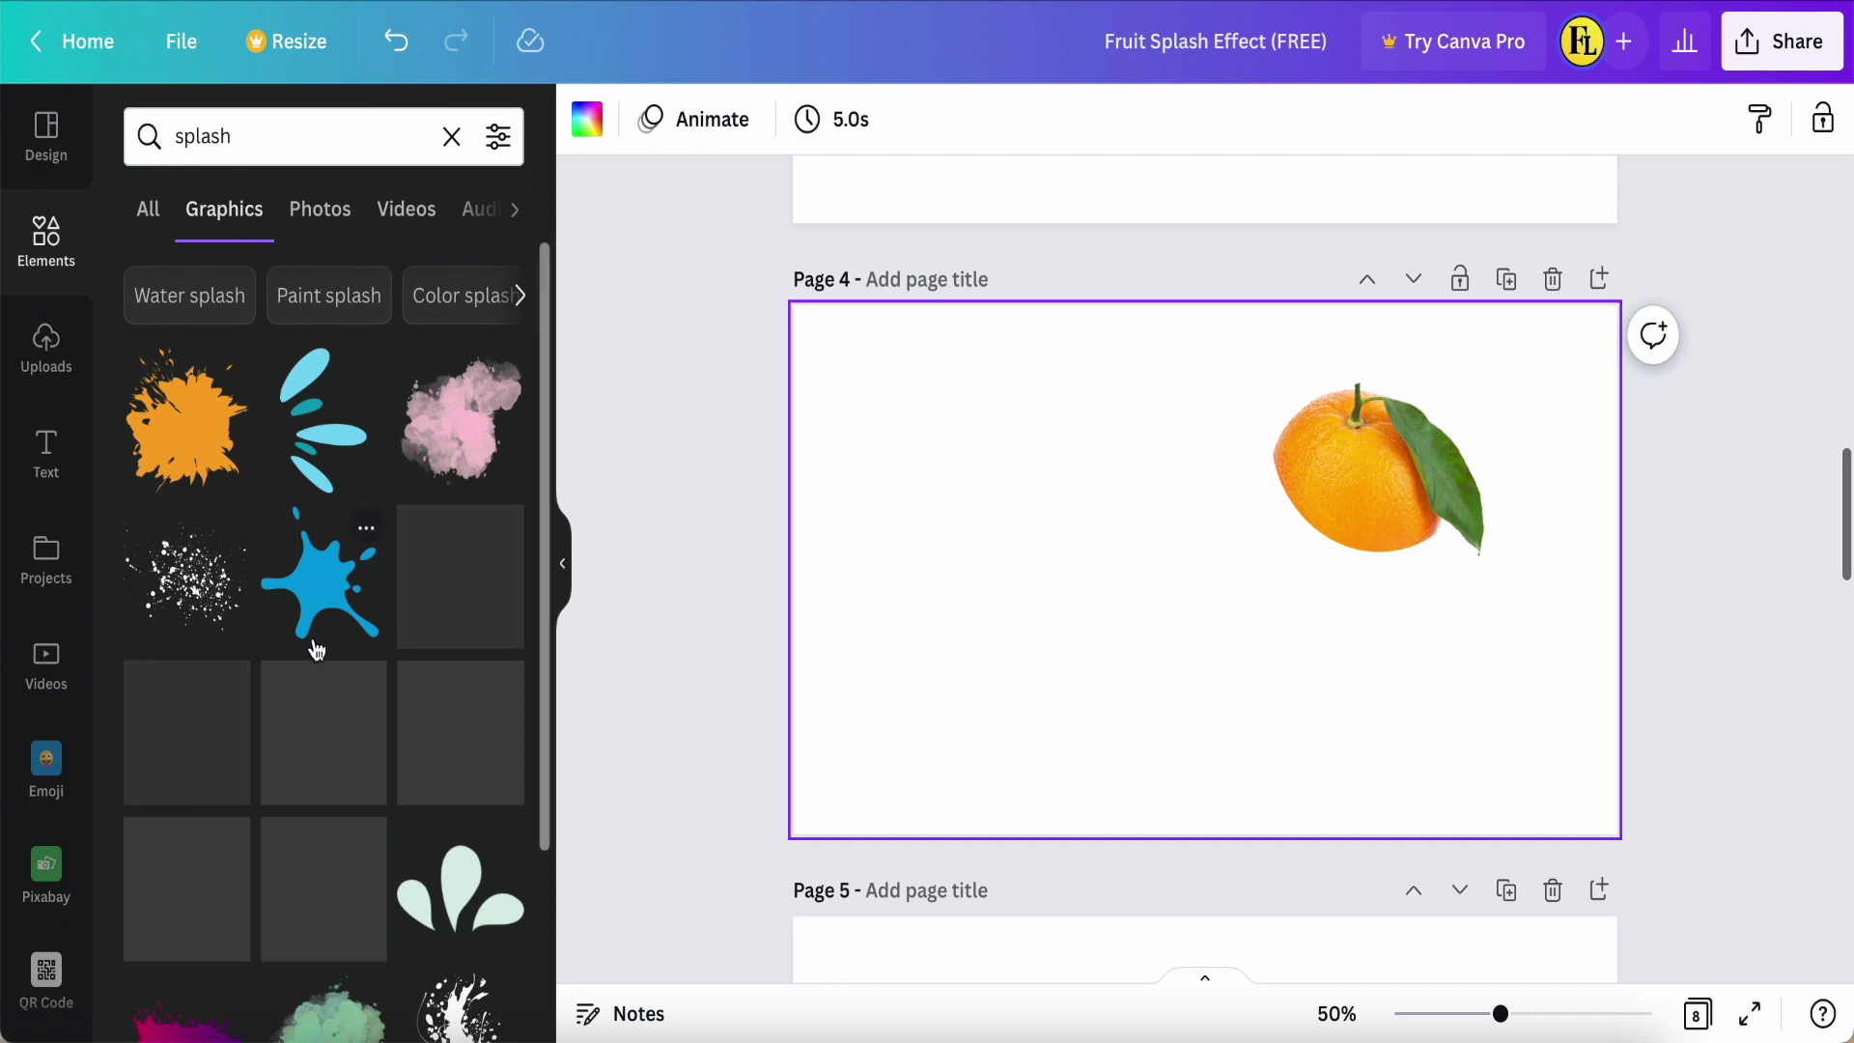
Step: Look through the splash graphics for a realistic liquid splash that suits the orange
{"action": "scroll", "coordinate": [360, 706], "scroll_direction": "down", "scroll_amount": 4}
{"action": "scroll", "coordinate": [359, 705], "scroll_direction": "down", "scroll_amount": 5}
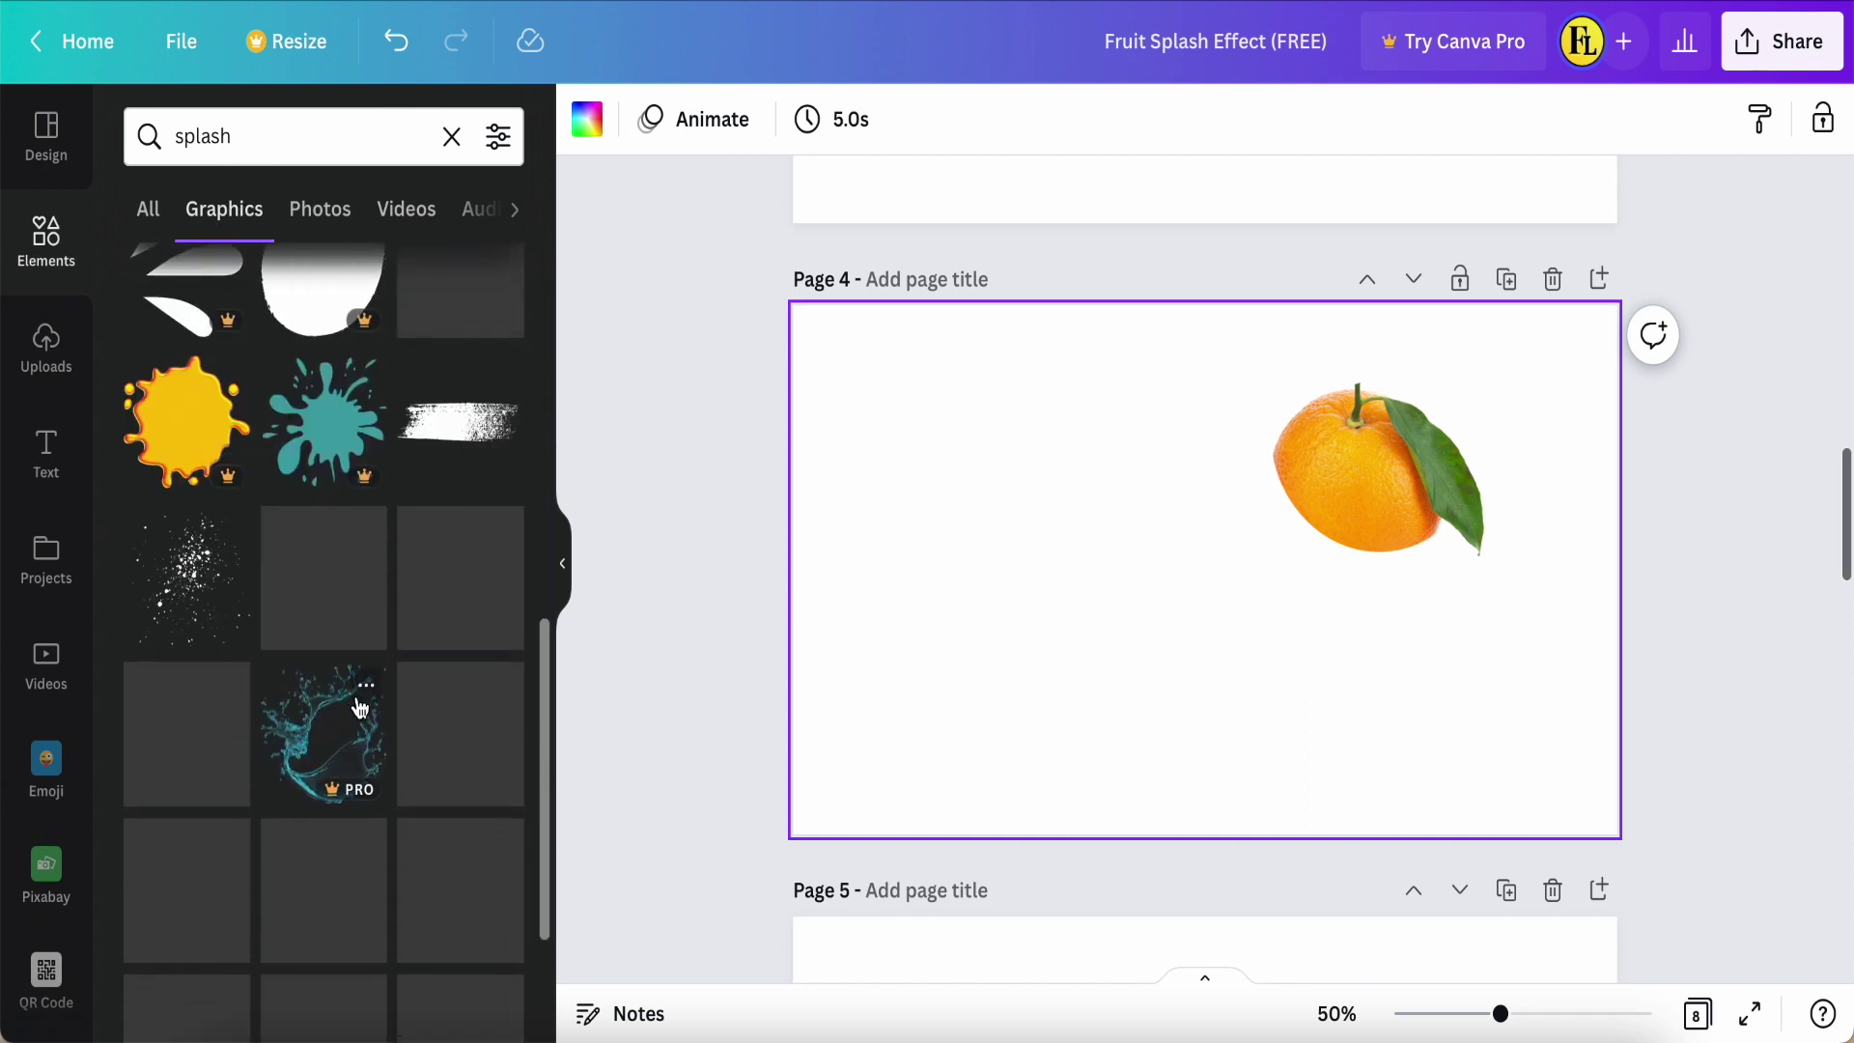
{"action": "scroll", "coordinate": [359, 706], "scroll_direction": "down", "scroll_amount": 3}
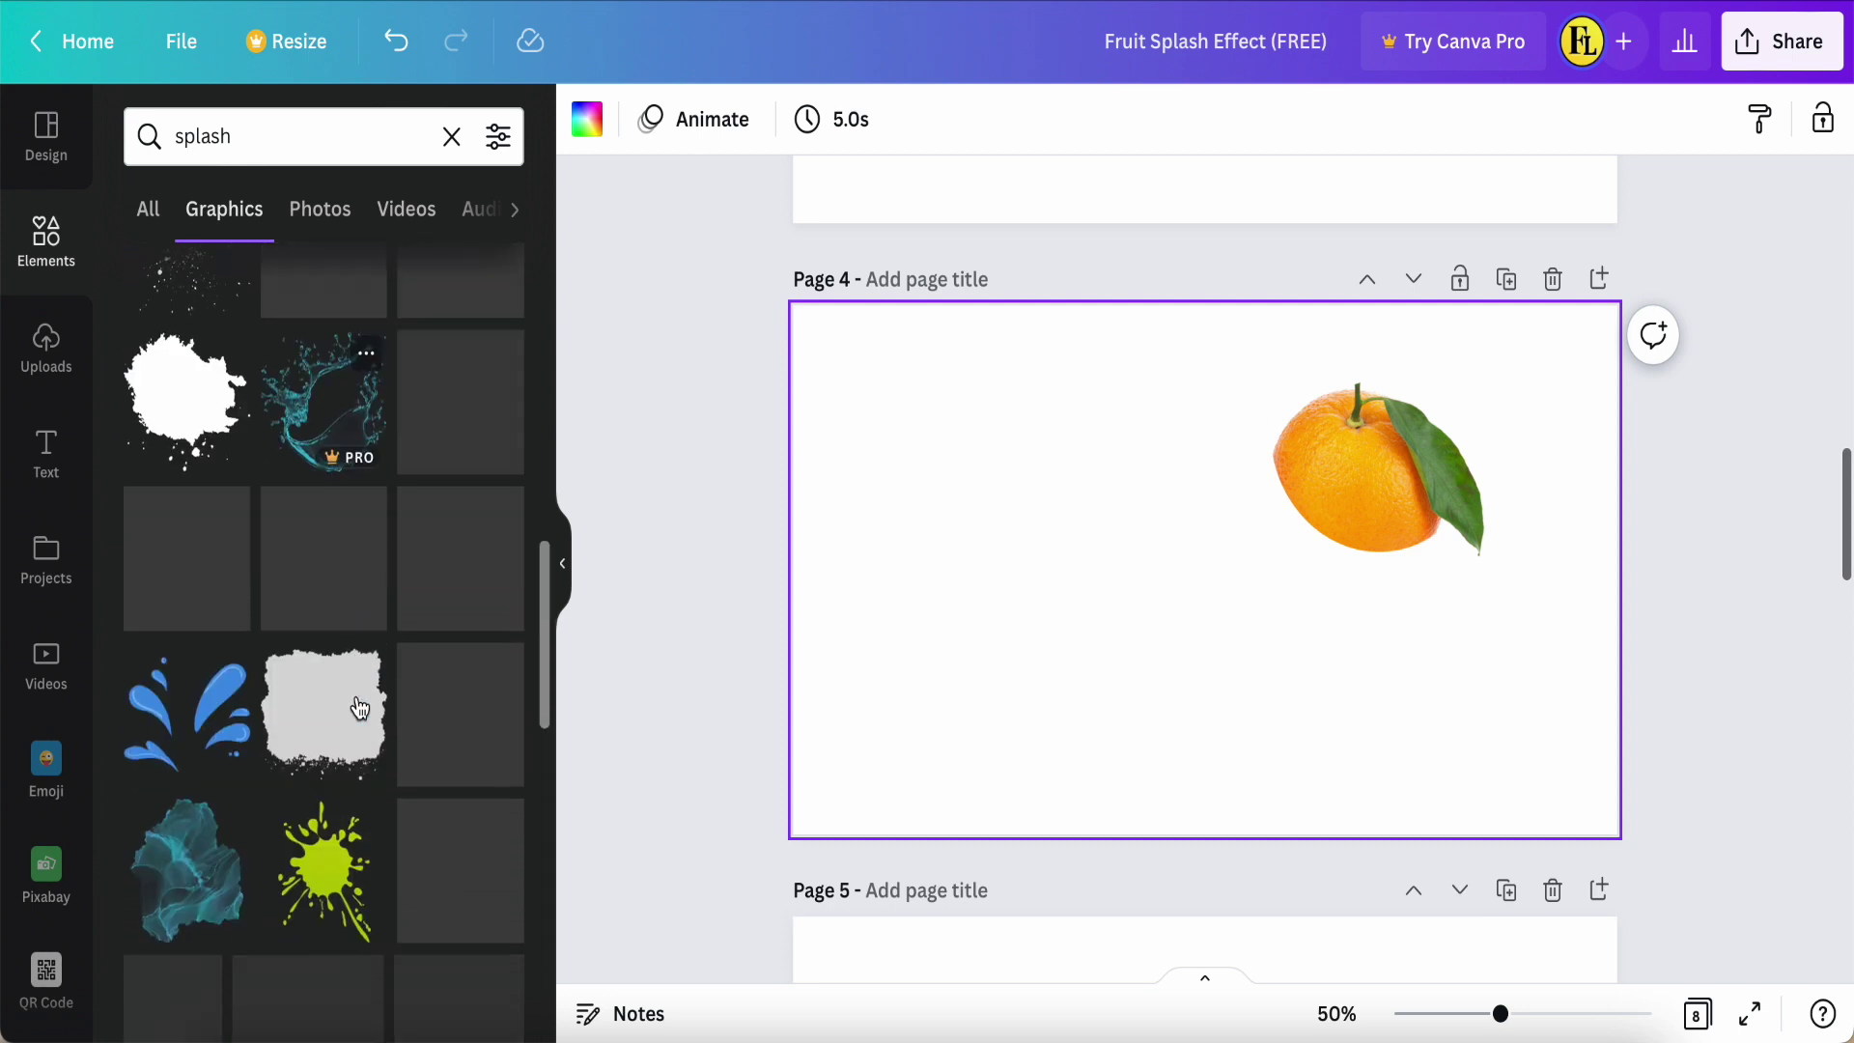
{"action": "scroll", "coordinate": [359, 708], "scroll_direction": "down", "scroll_amount": 4}
{"action": "scroll", "coordinate": [359, 706], "scroll_direction": "down", "scroll_amount": 4}
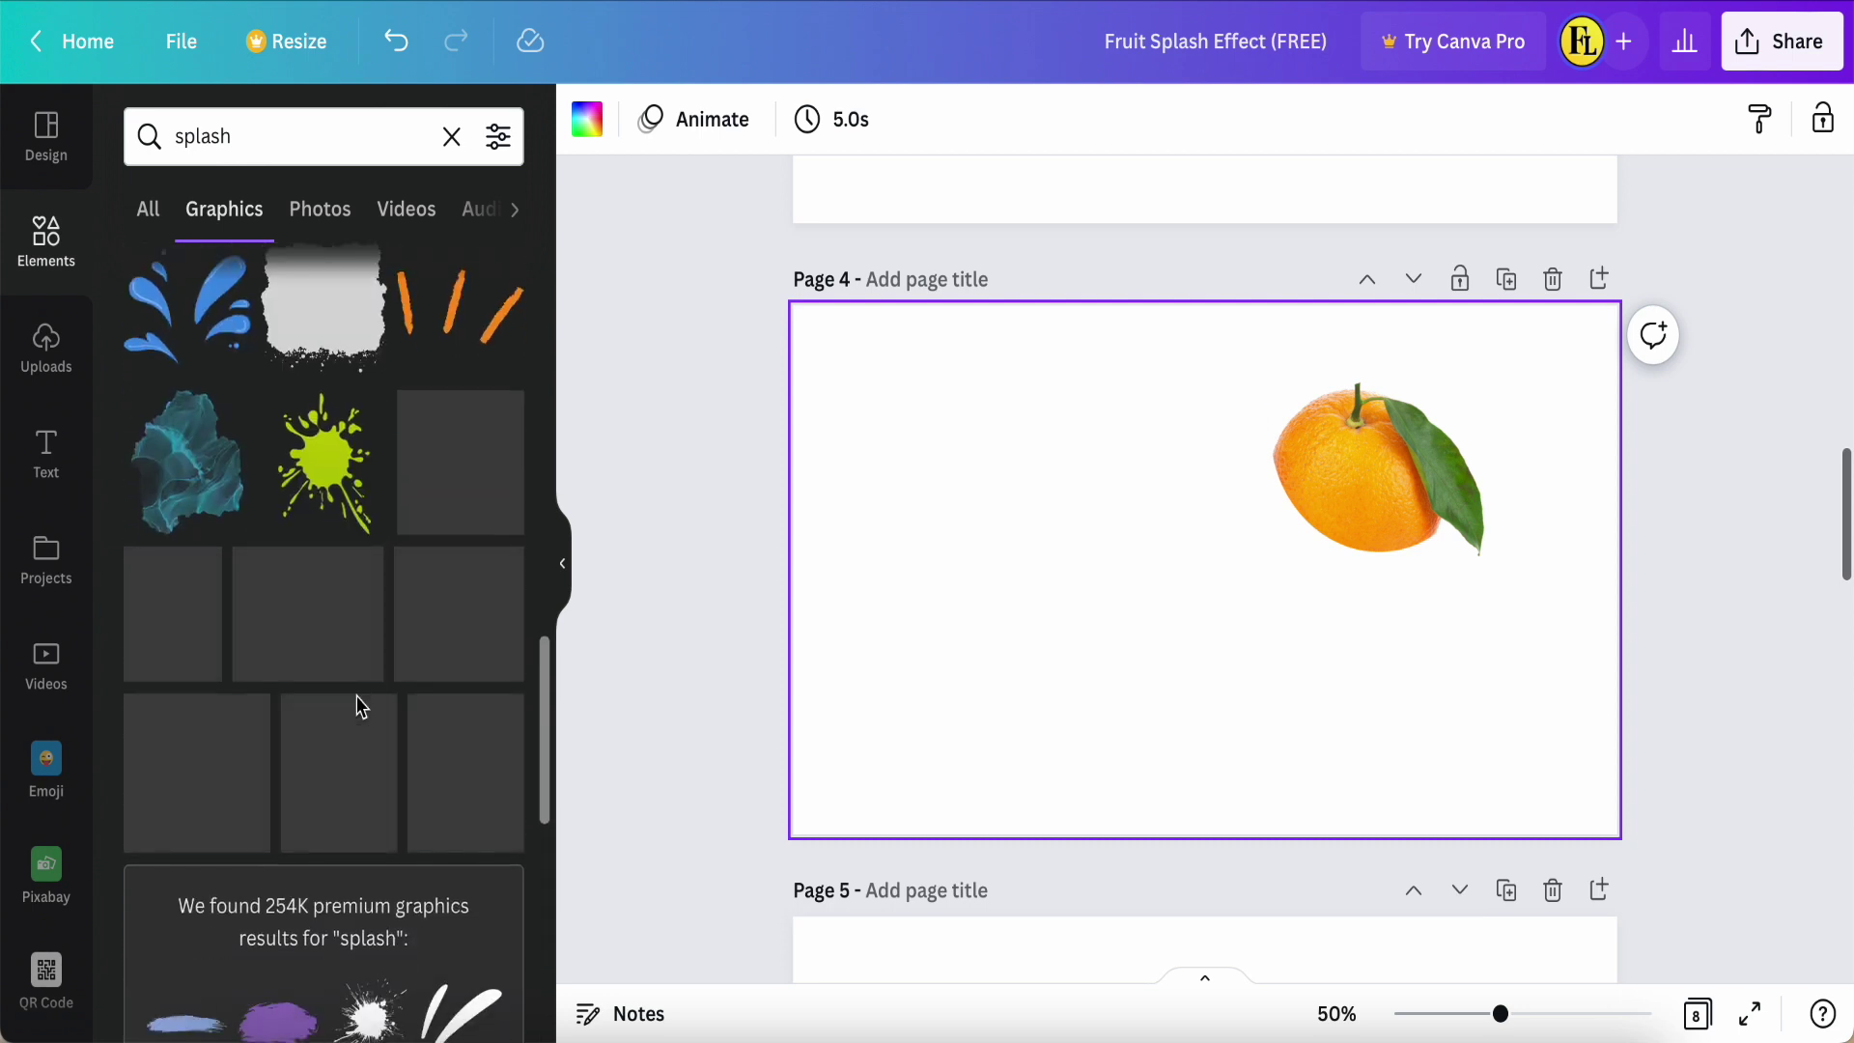
{"action": "scroll", "coordinate": [360, 706], "scroll_direction": "down", "scroll_amount": 5}
{"action": "scroll", "coordinate": [359, 706], "scroll_direction": "up", "scroll_amount": 9}
{"action": "scroll", "coordinate": [359, 706], "scroll_direction": "up", "scroll_amount": 15}
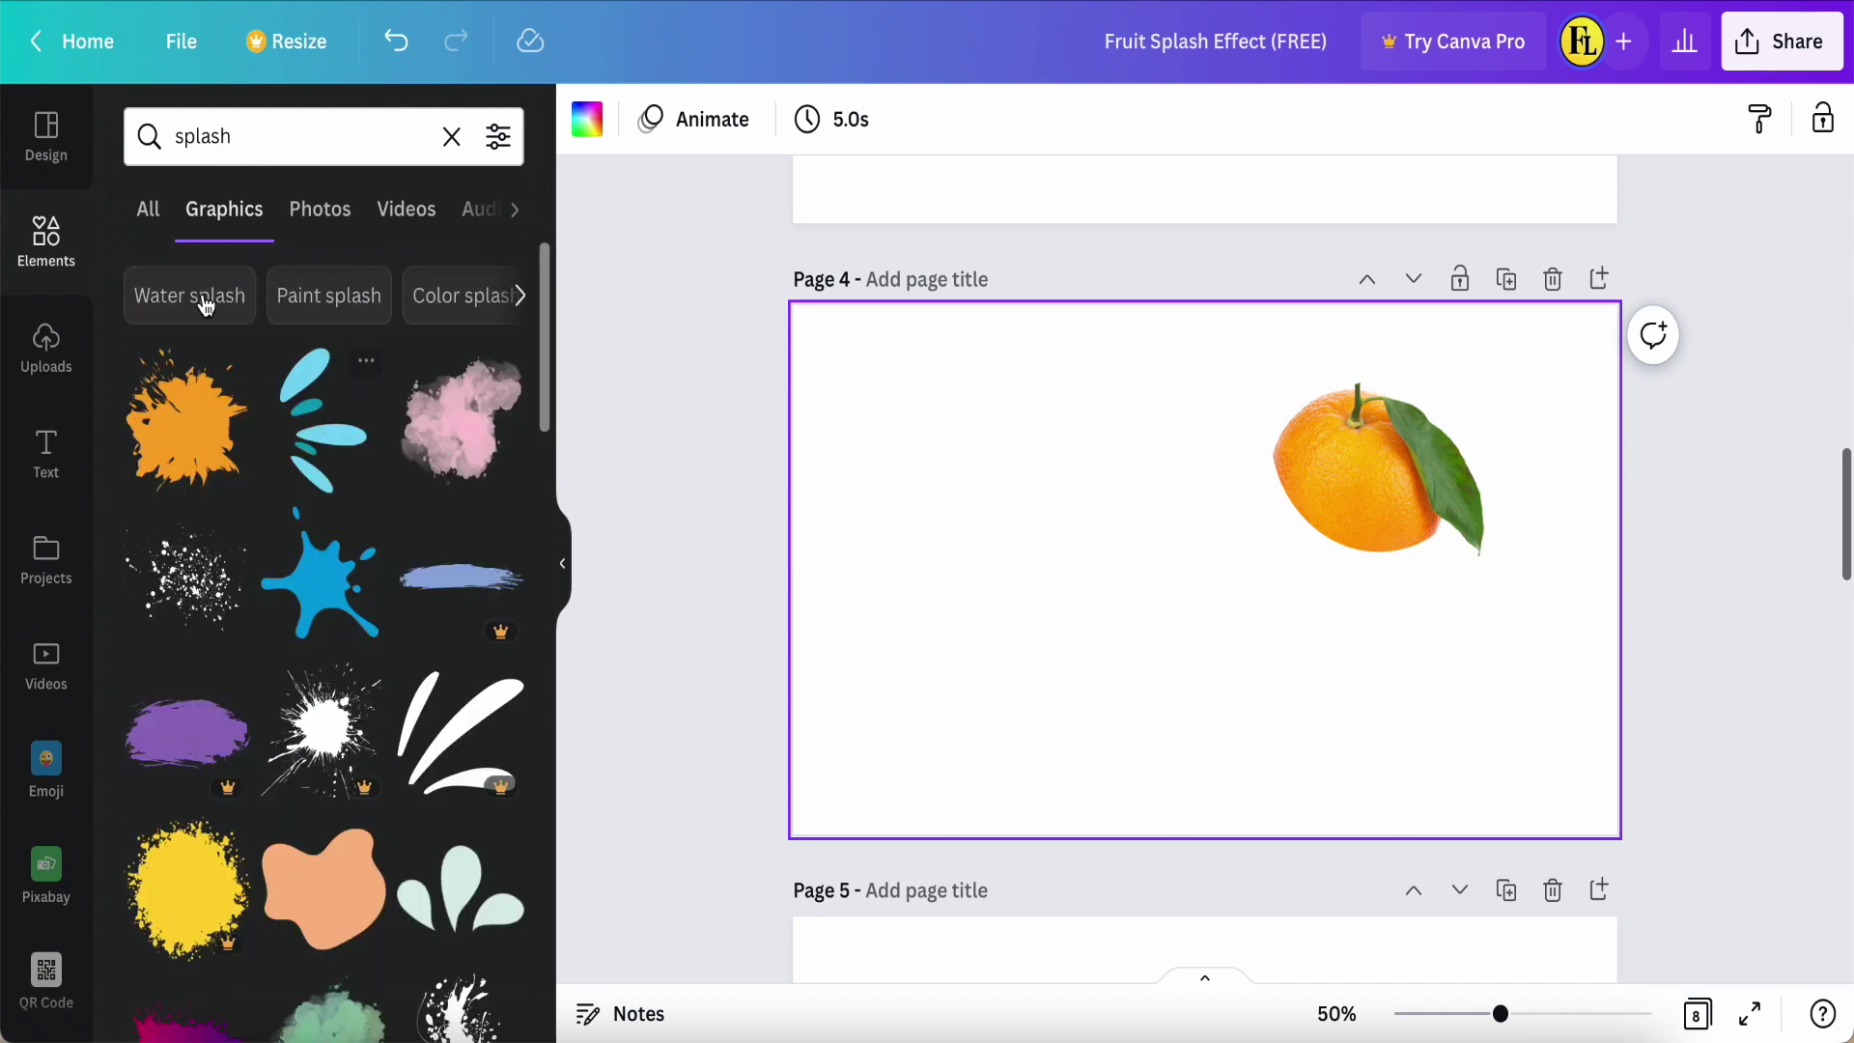
Step: Narrow the graphics search to "Water splash" and add the realistic diagonal blue water splash to page 4
{"action": "left_click", "coordinate": [200, 306]}
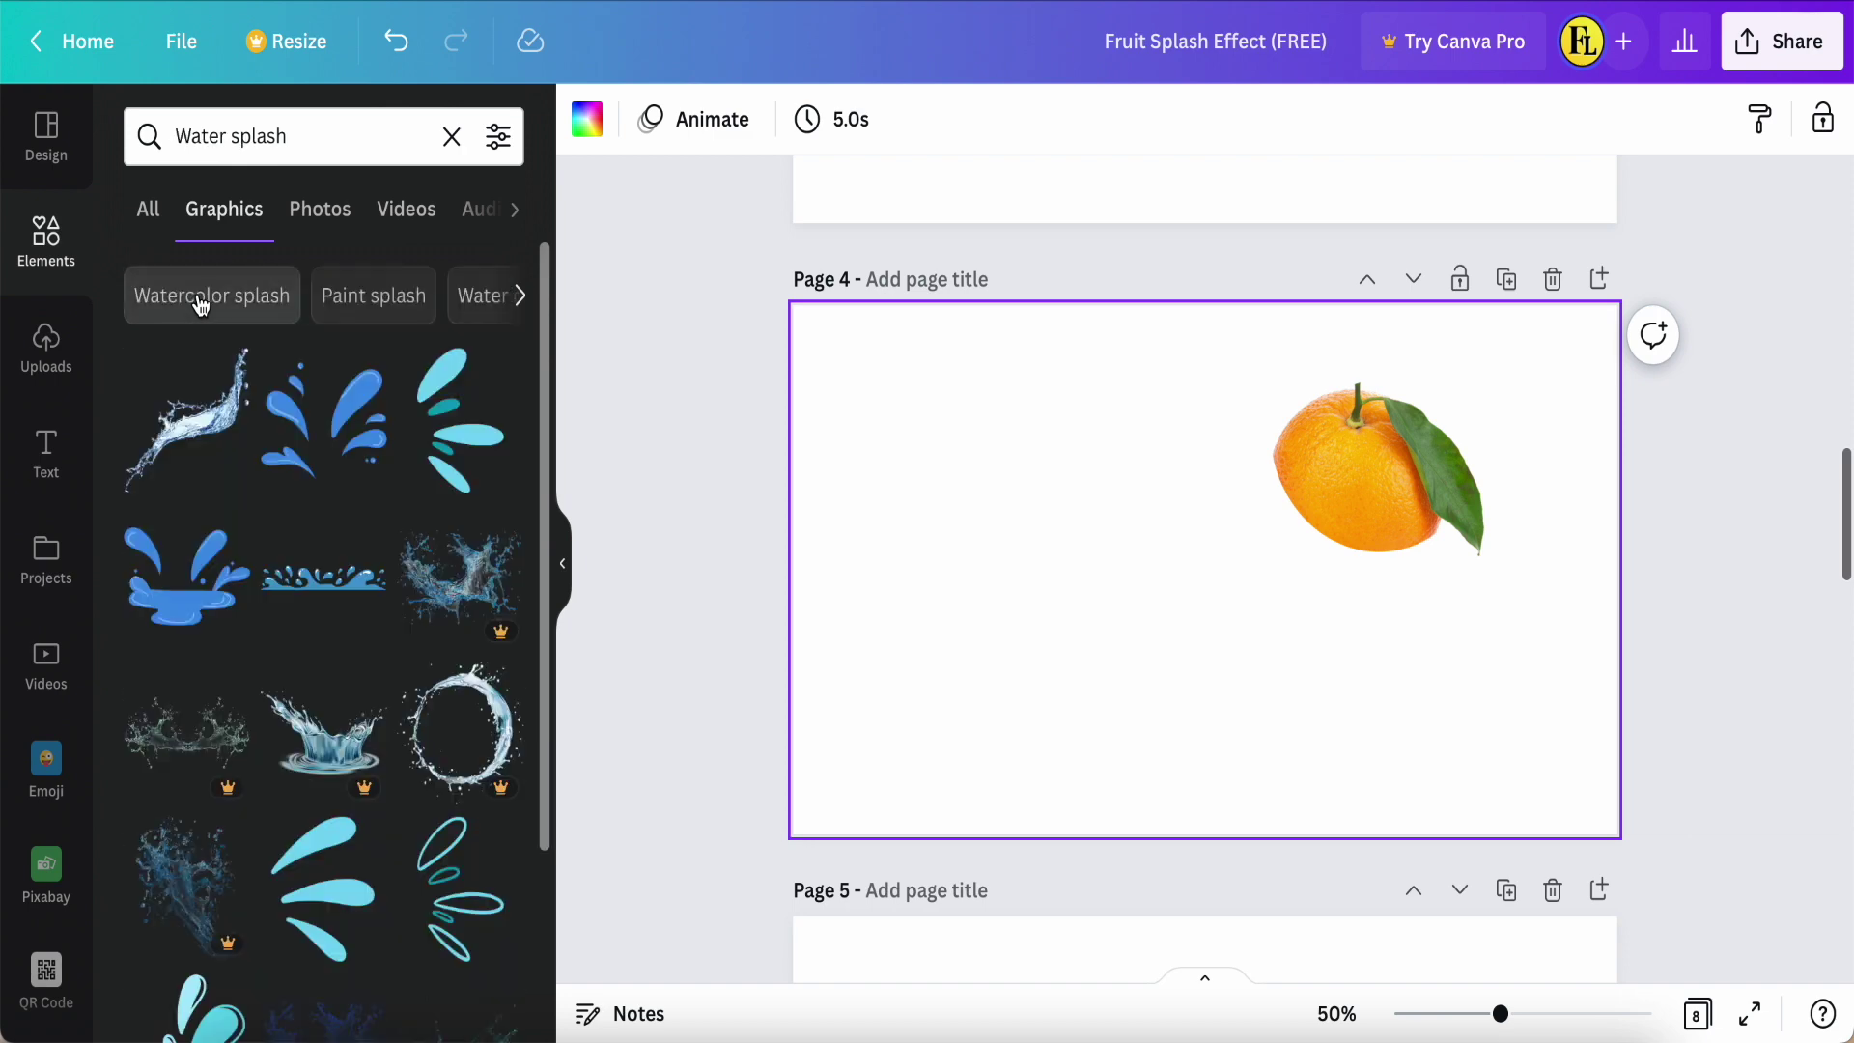
{"action": "left_click", "coordinate": [193, 440]}
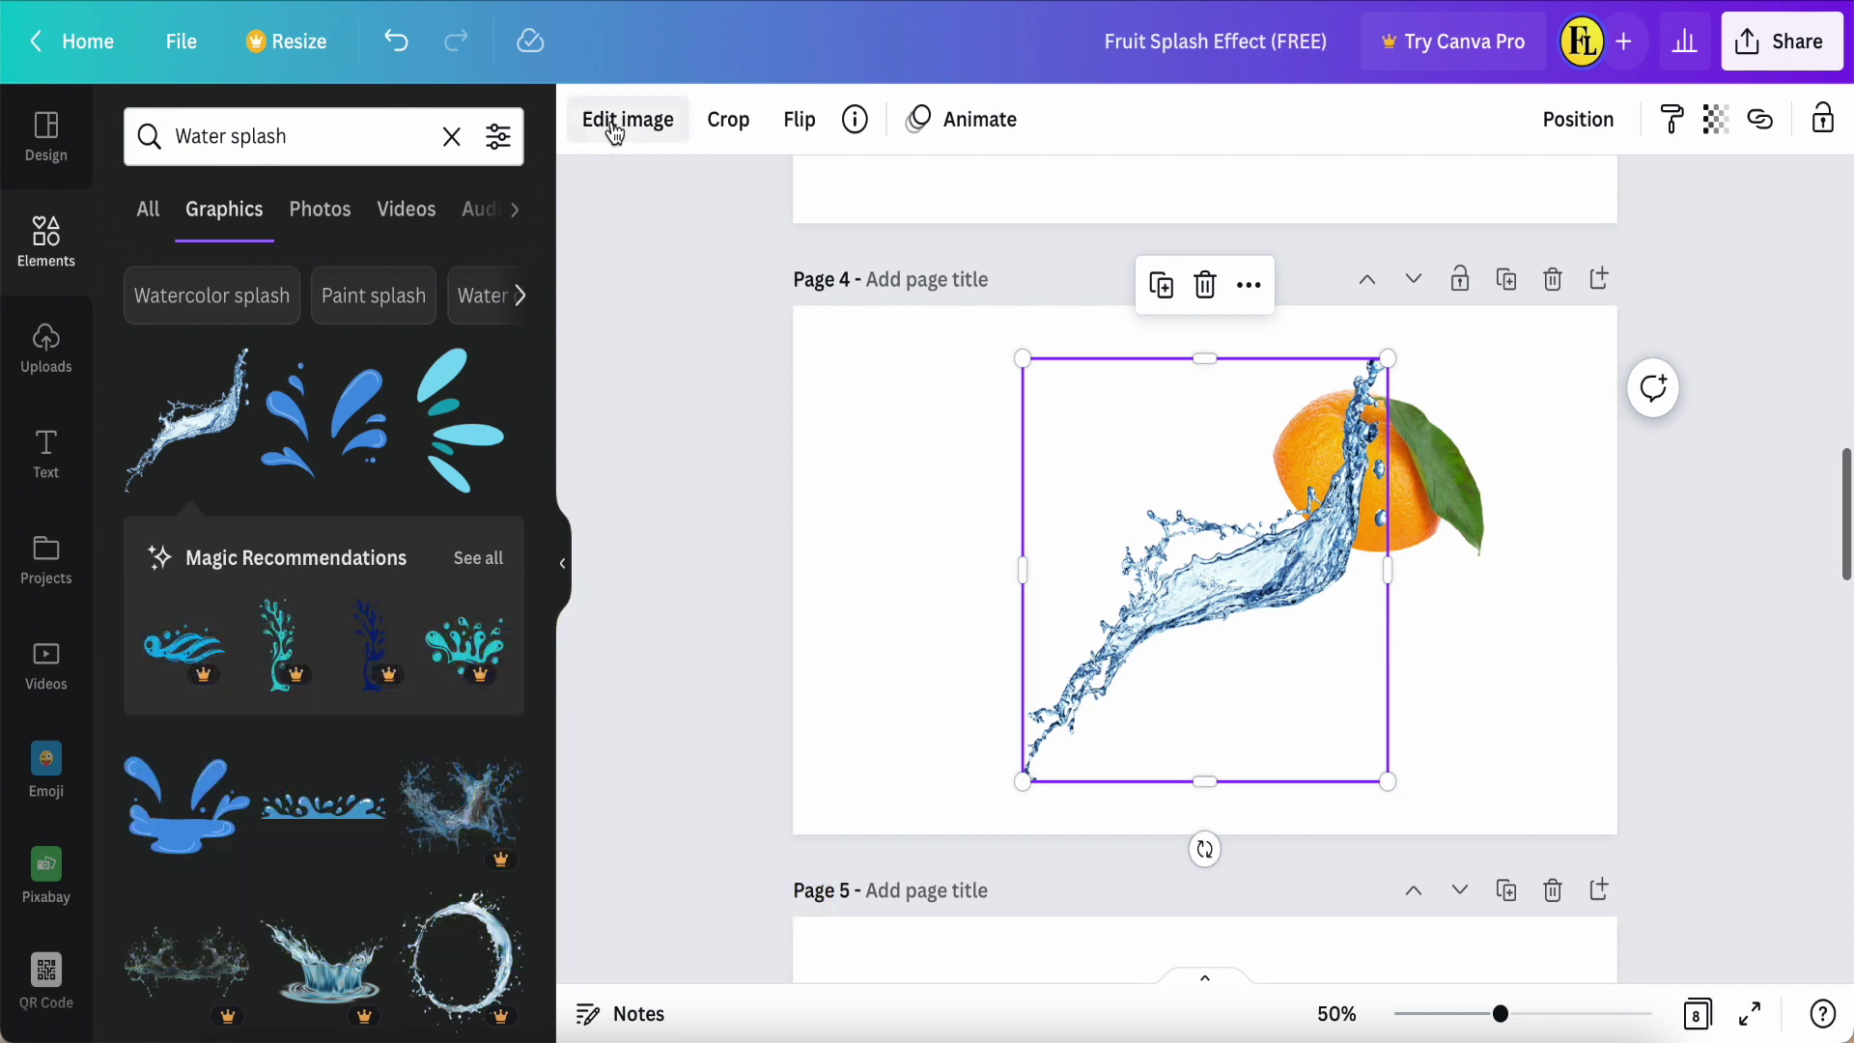
Step: Give the water splash the Cherry duotone effect and set its highlights colour to yellow
{"action": "left_click", "coordinate": [614, 126]}
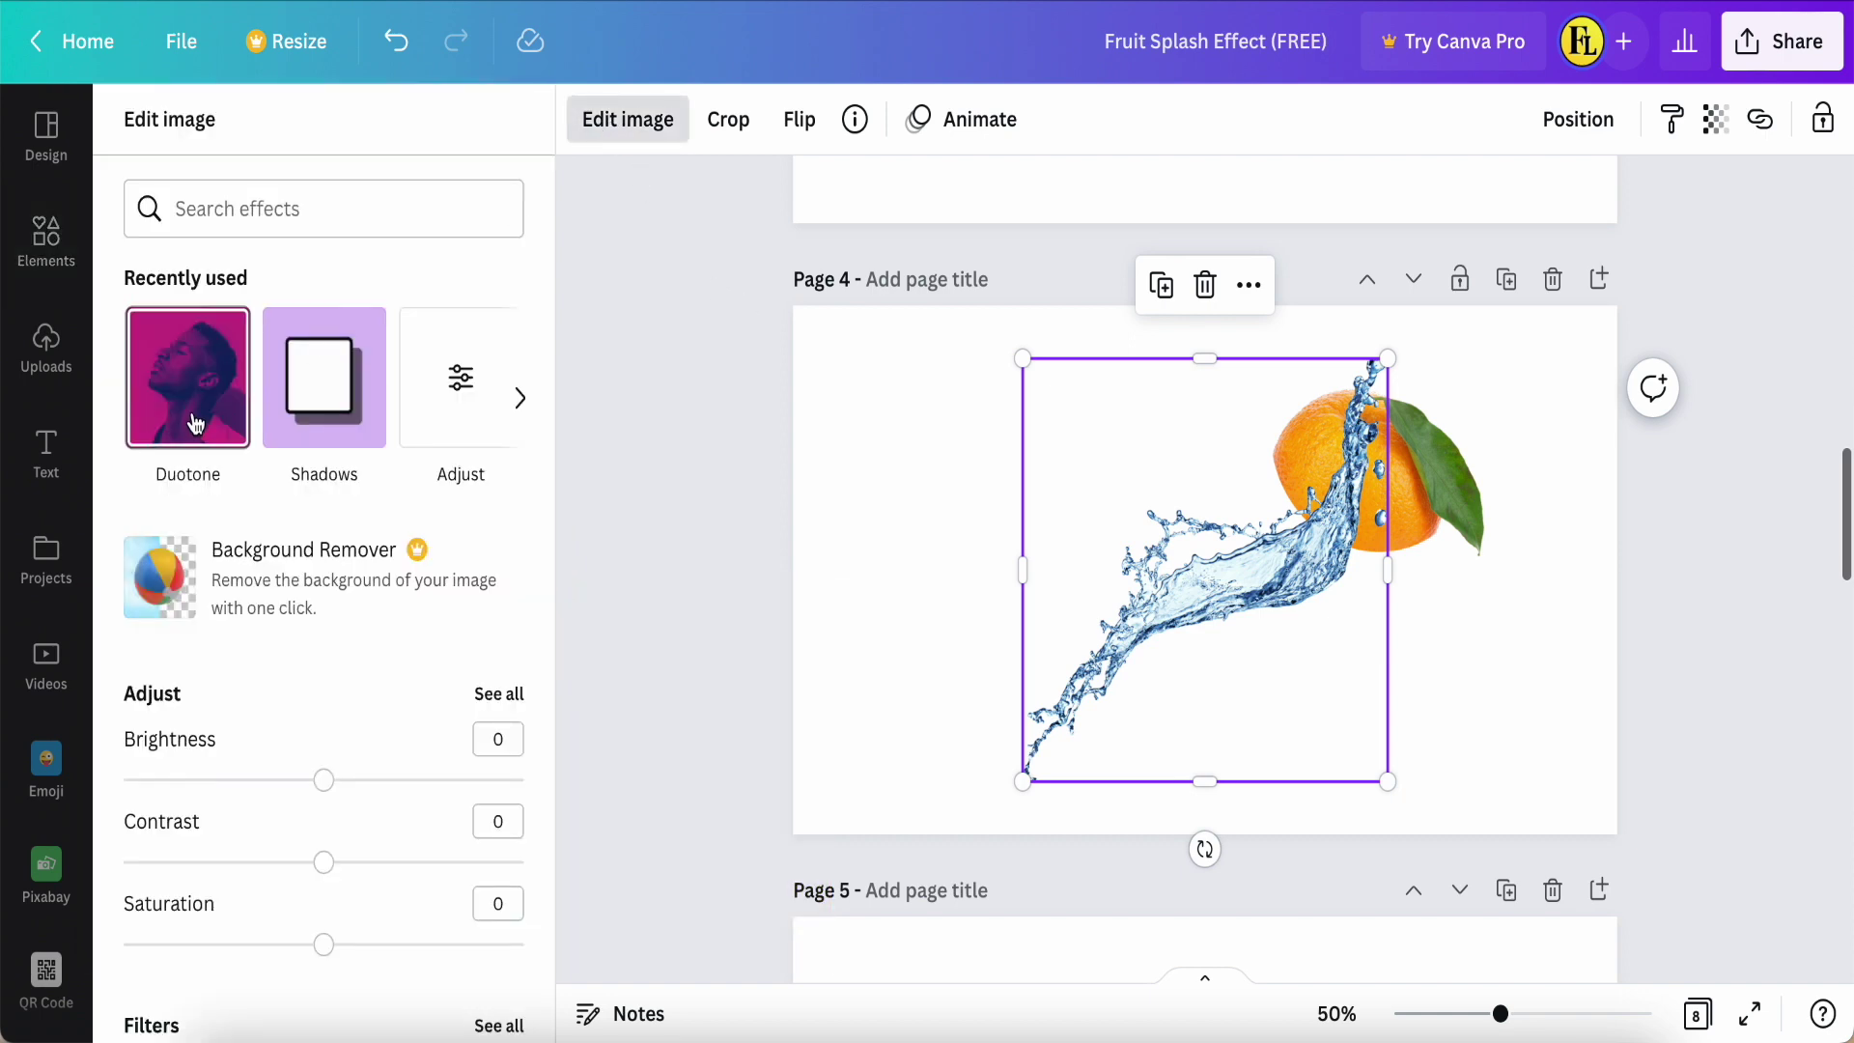
{"action": "left_click", "coordinate": [194, 415]}
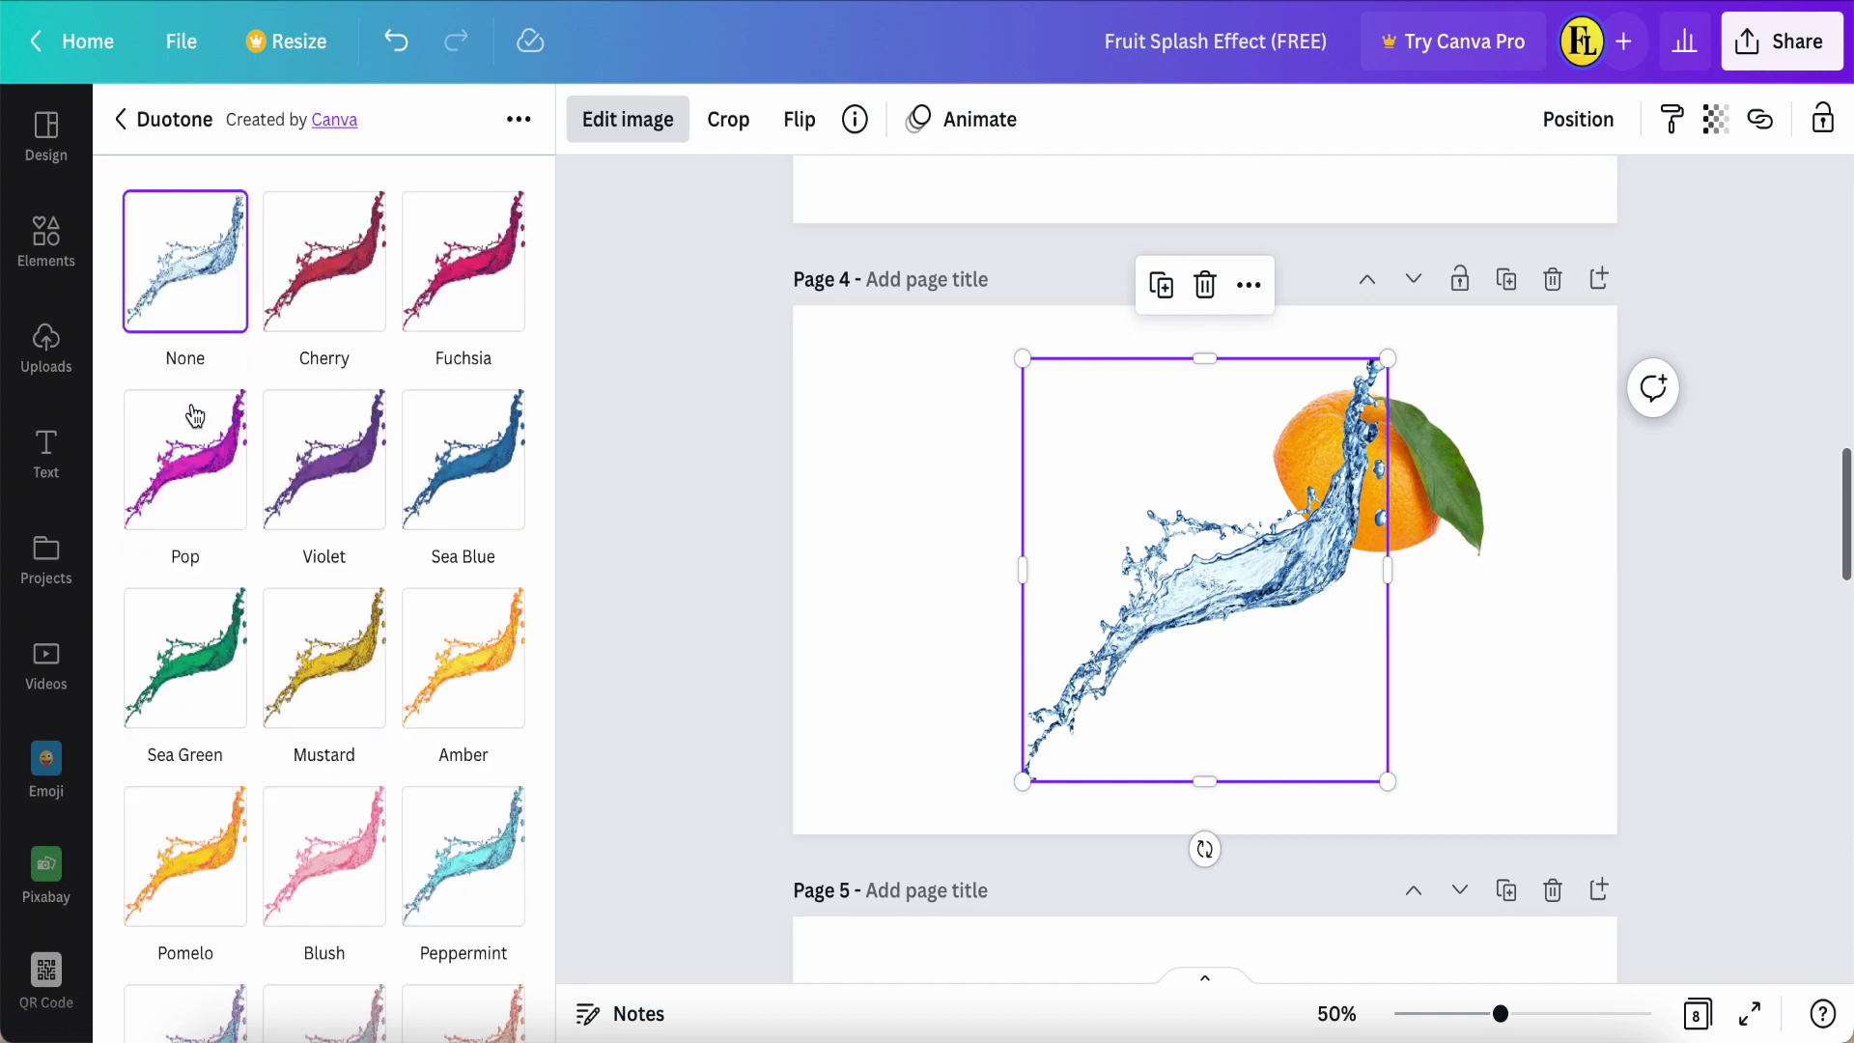
{"action": "left_click", "coordinate": [324, 282]}
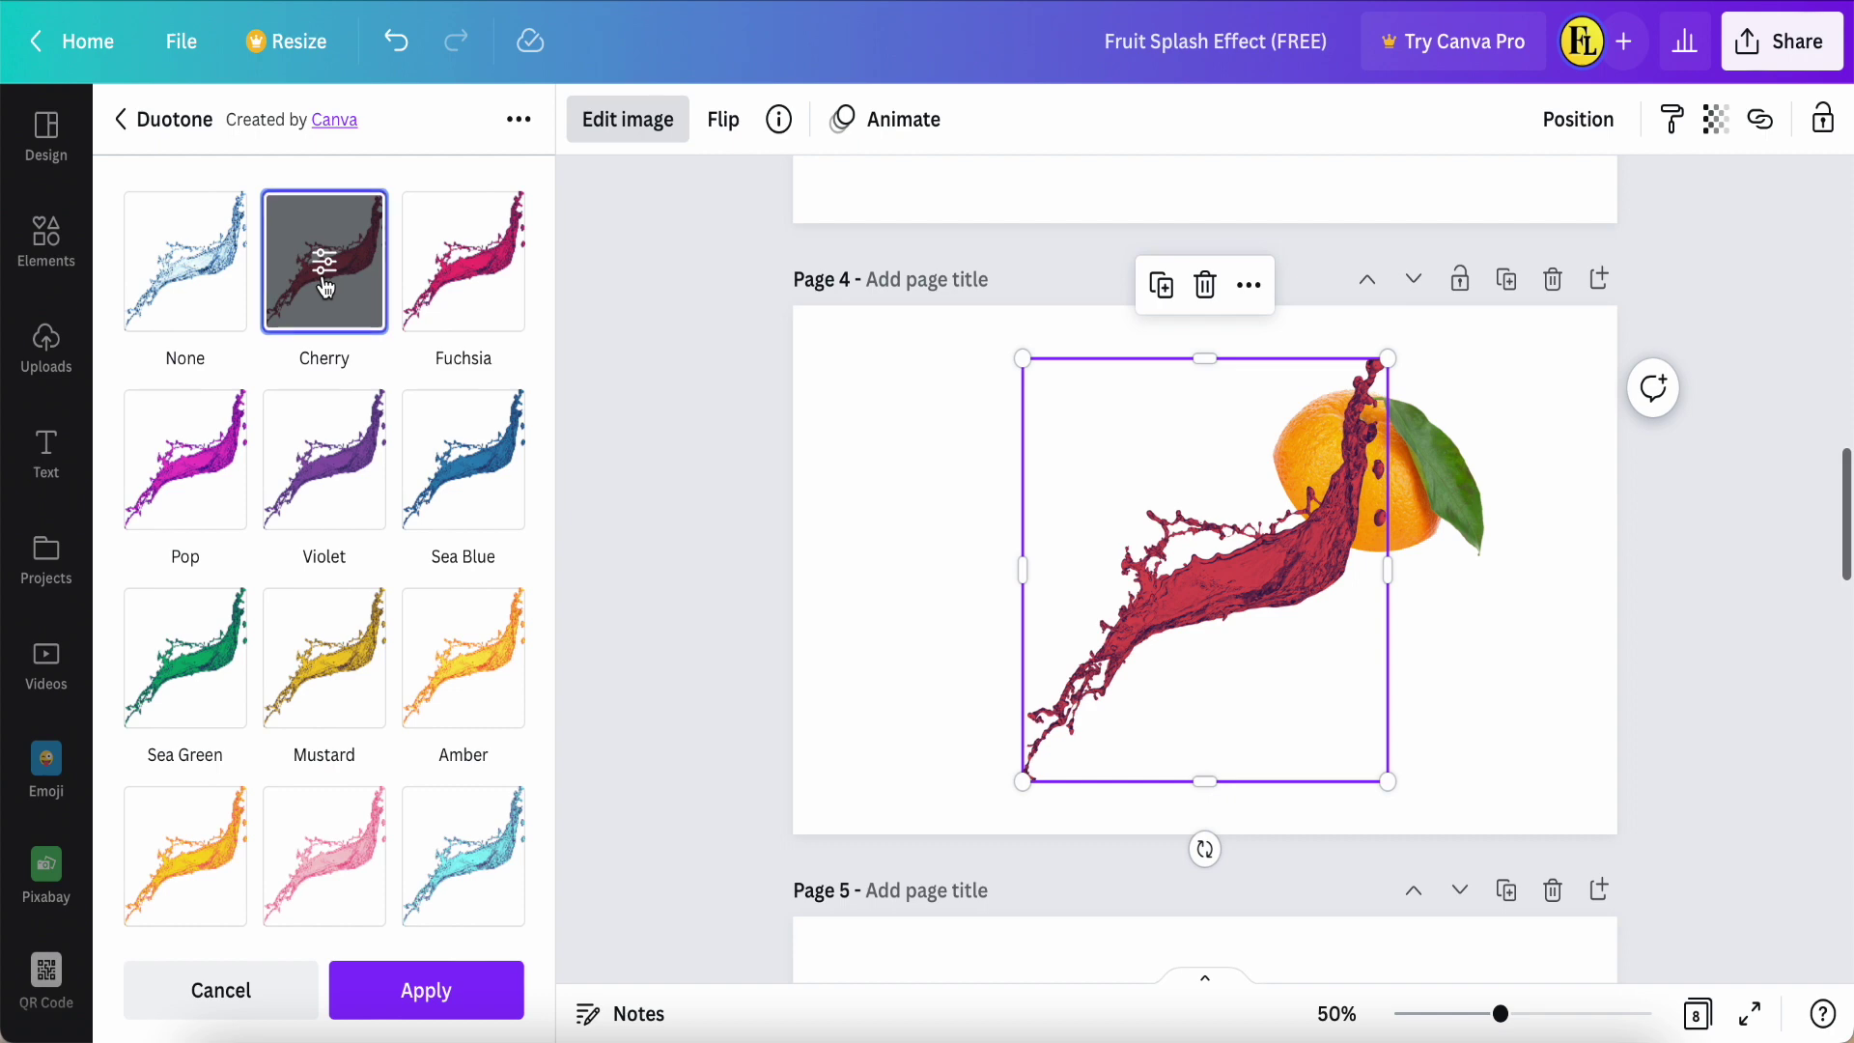
{"action": "left_click", "coordinate": [325, 280]}
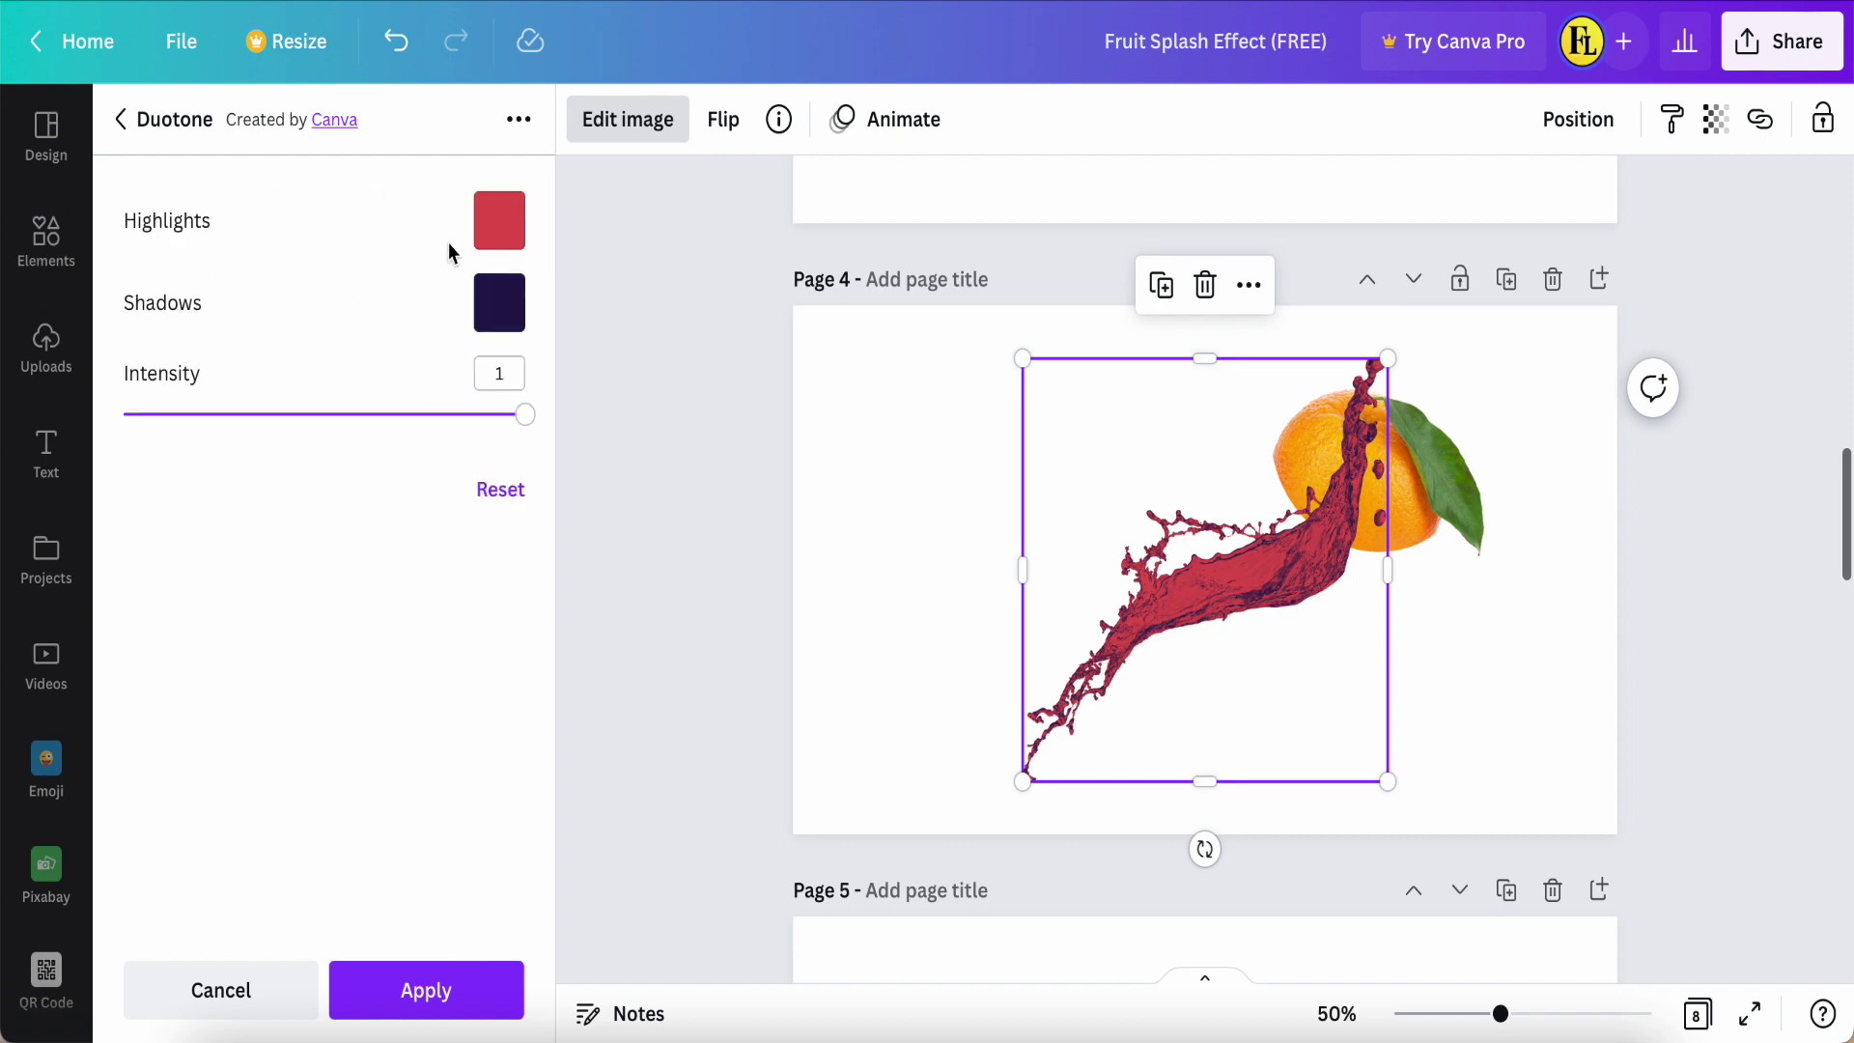
{"action": "left_click", "coordinate": [493, 234]}
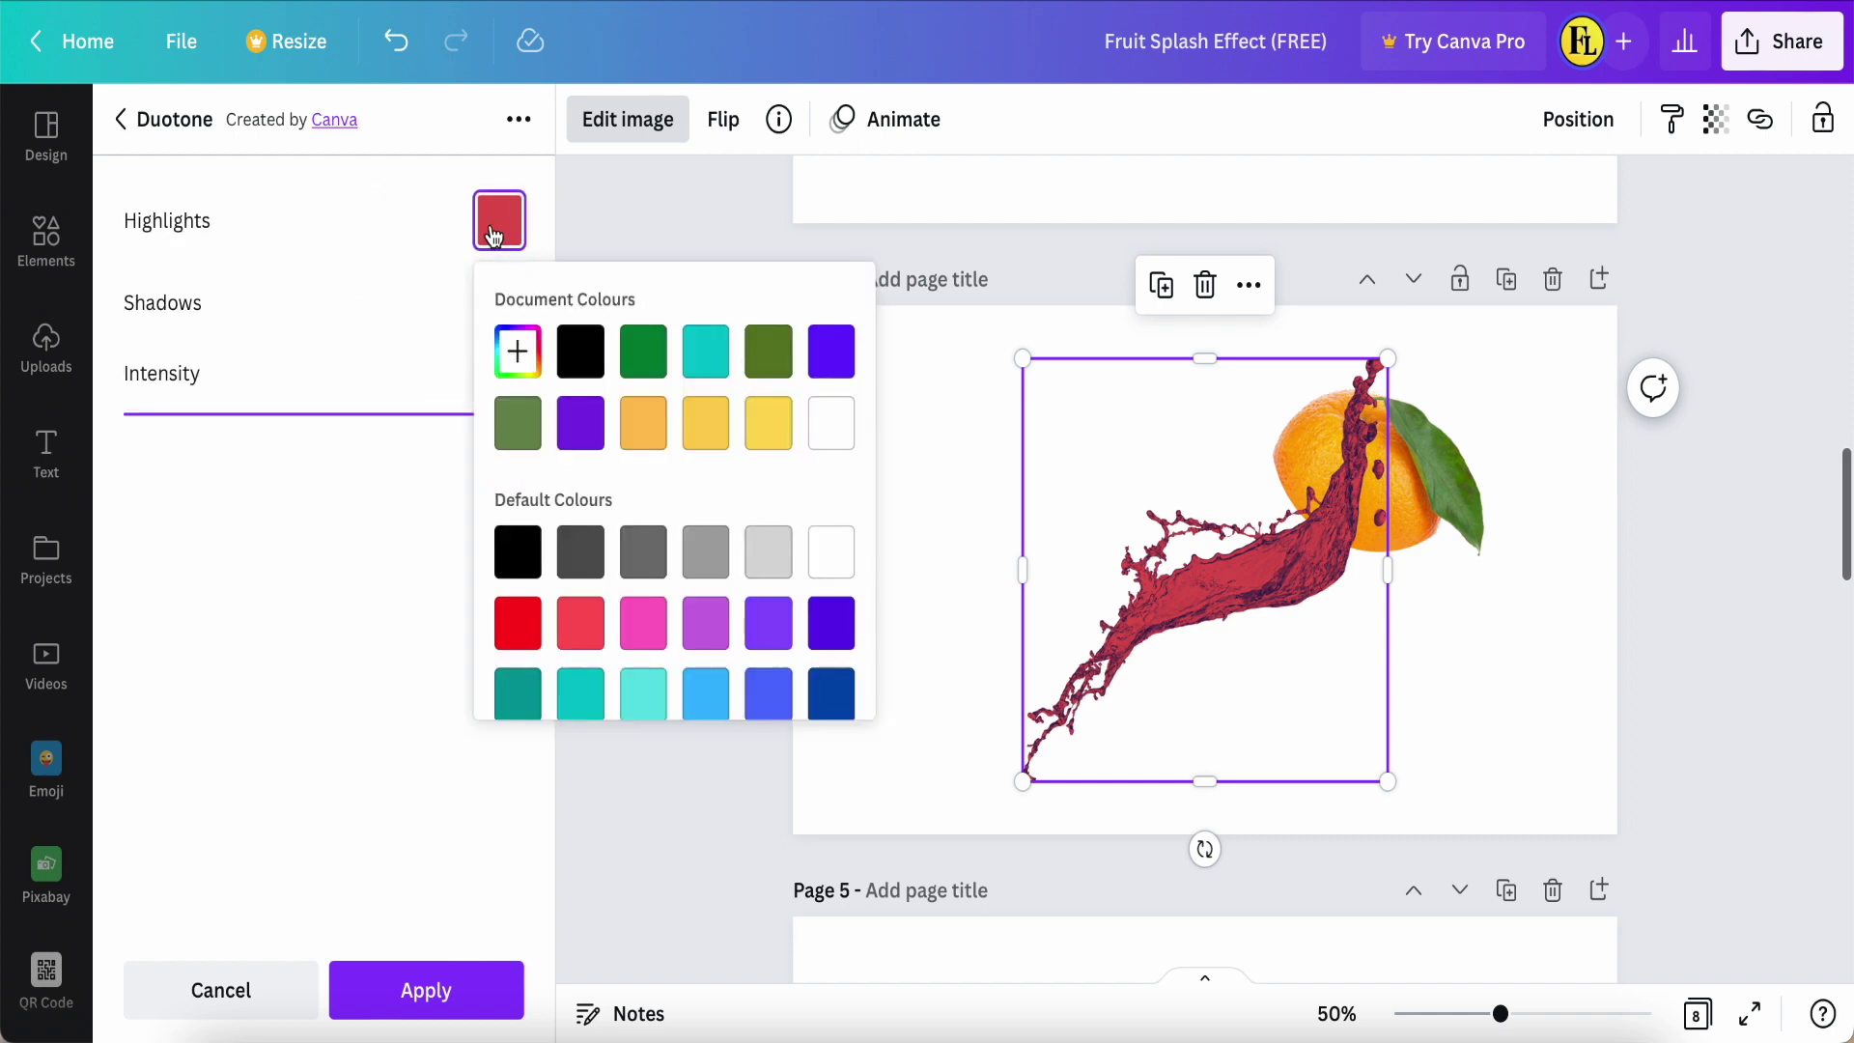
{"action": "scroll", "coordinate": [693, 502], "scroll_direction": "down", "scroll_amount": 2}
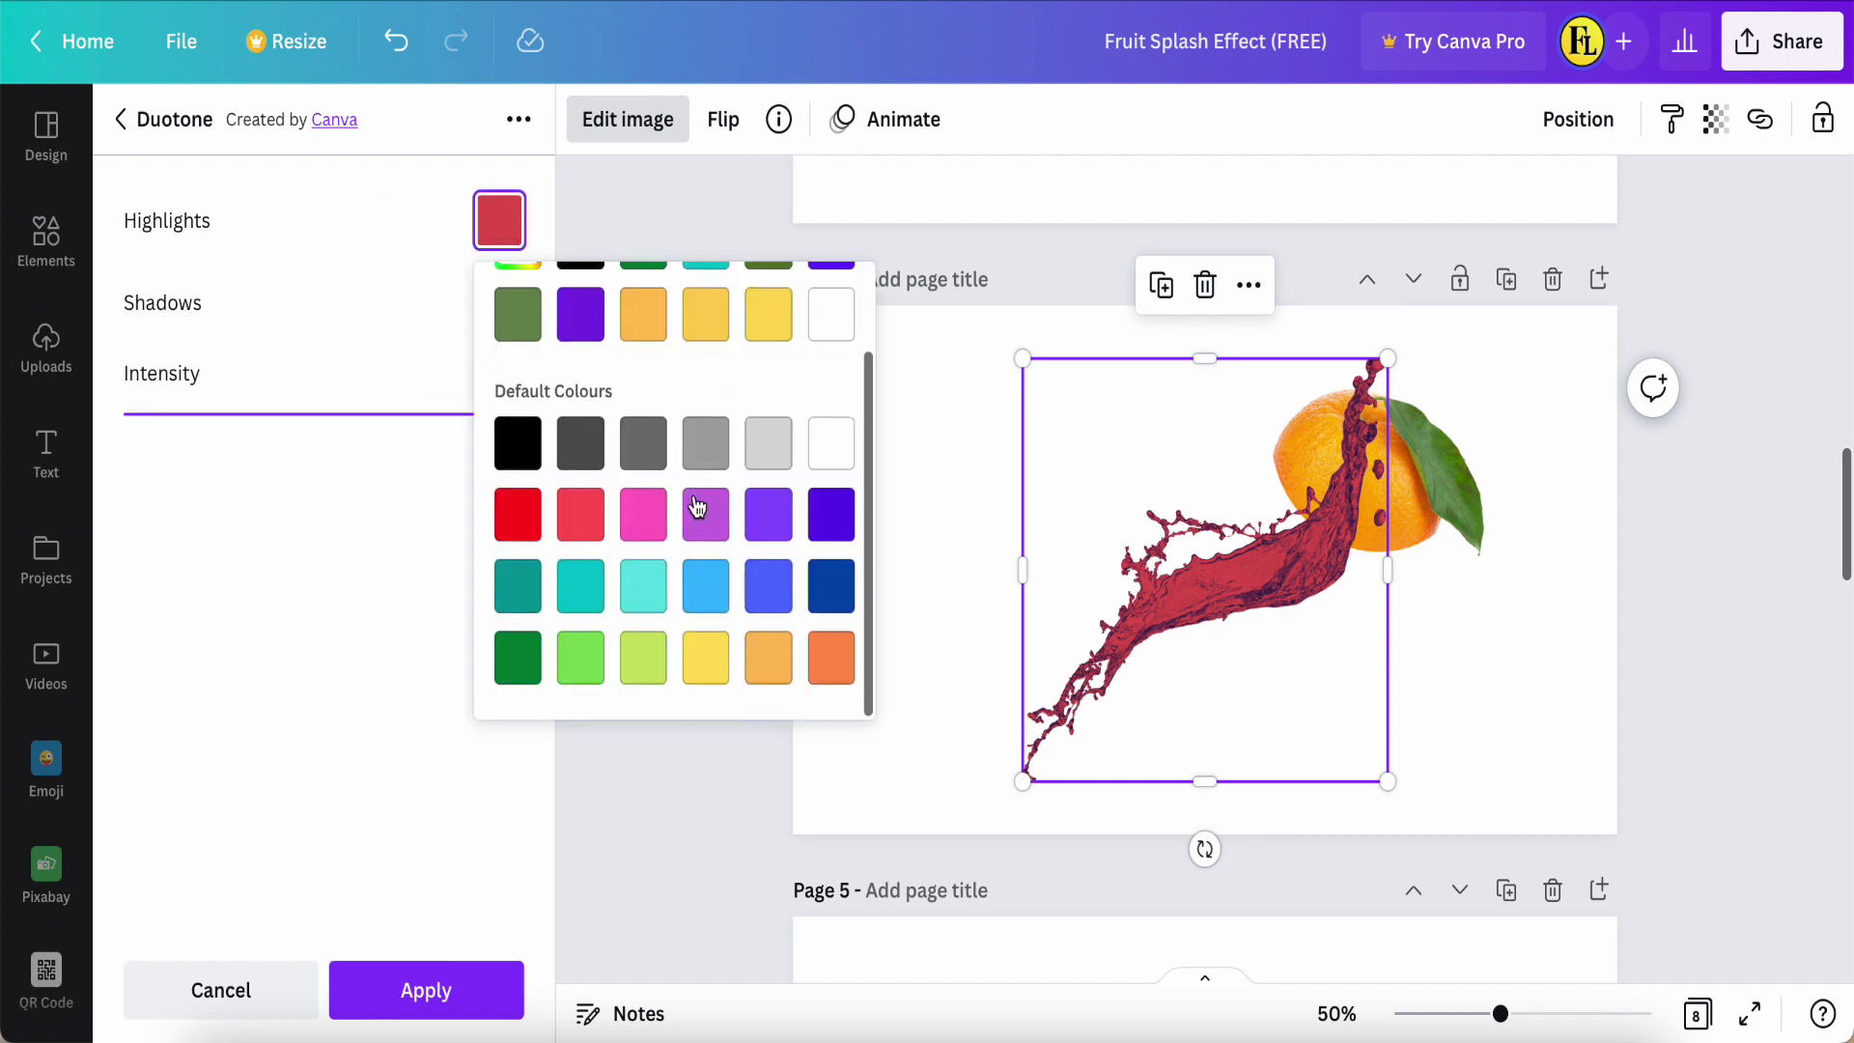
{"action": "left_click", "coordinate": [704, 675]}
{"action": "left_click", "coordinate": [357, 278]}
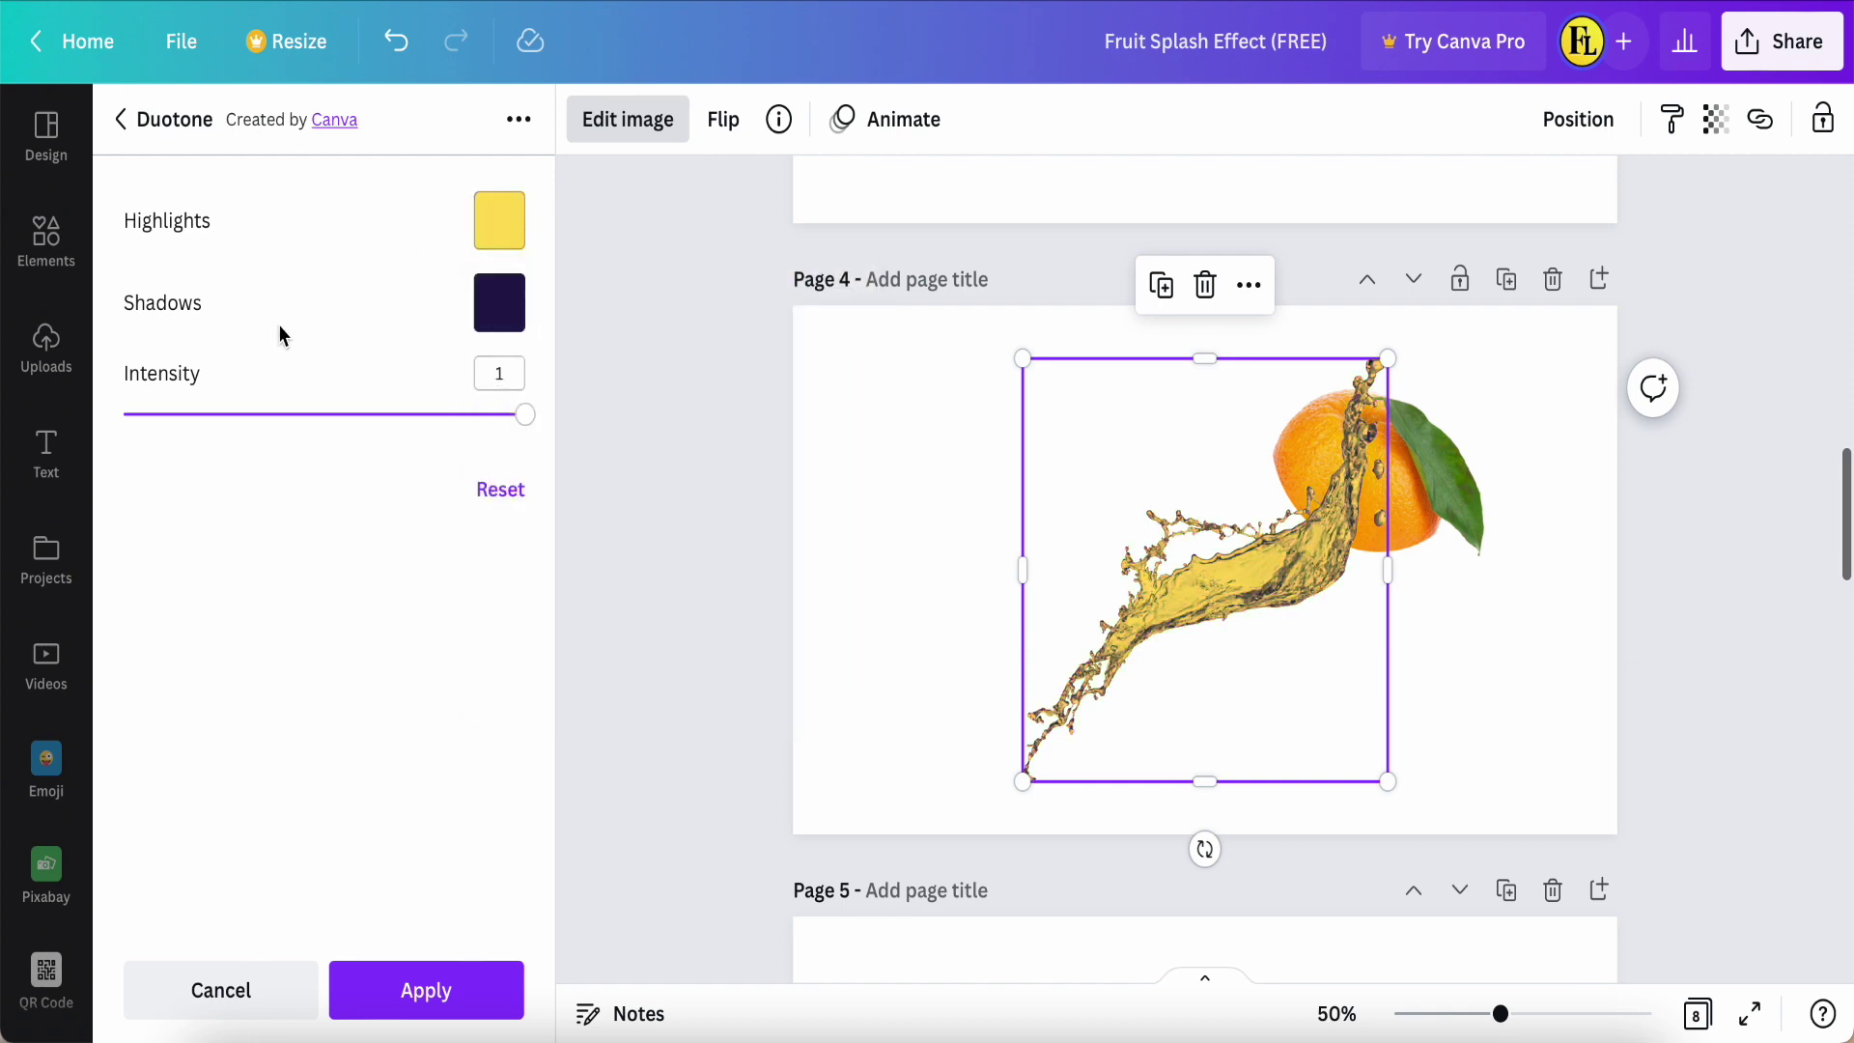
Step: Set the duotone shadows colour to the default orange and apply the effect to the splash
{"action": "left_click", "coordinate": [498, 302]}
{"action": "scroll", "coordinate": [708, 676], "scroll_direction": "down", "scroll_amount": 2}
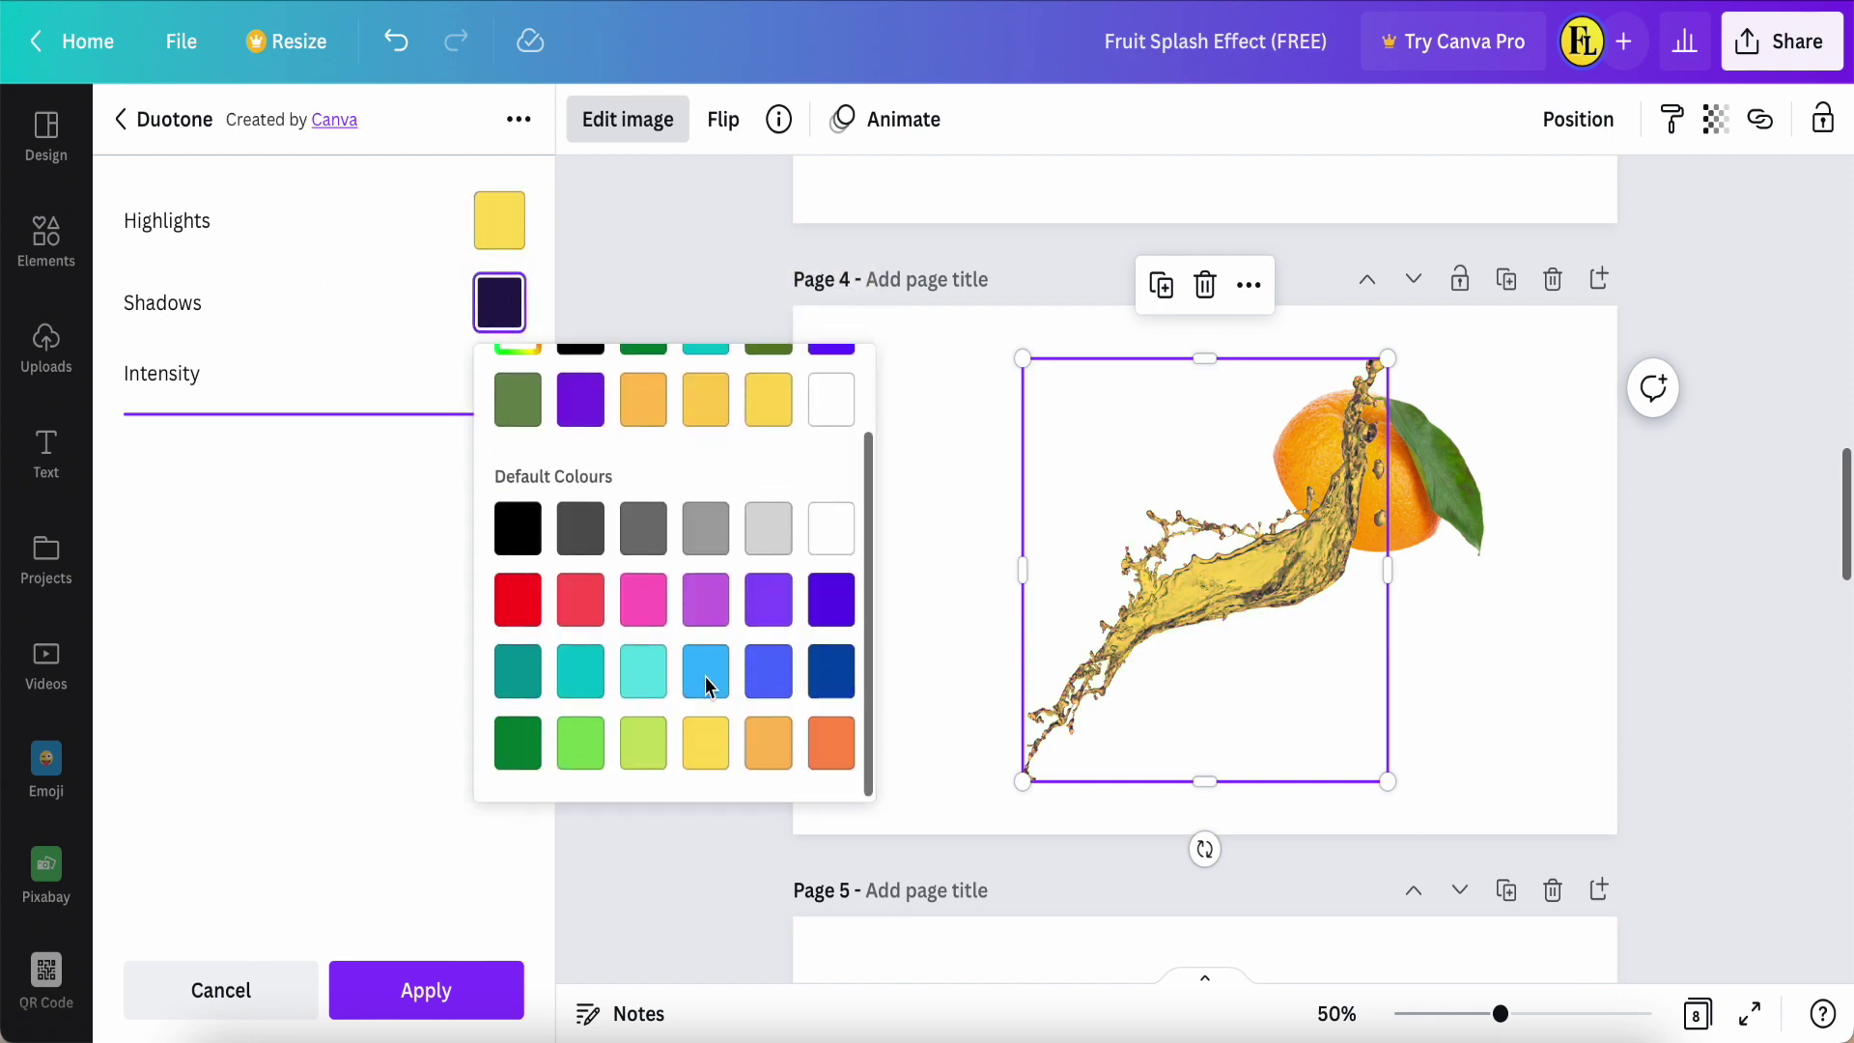
{"action": "left_click", "coordinate": [837, 754]}
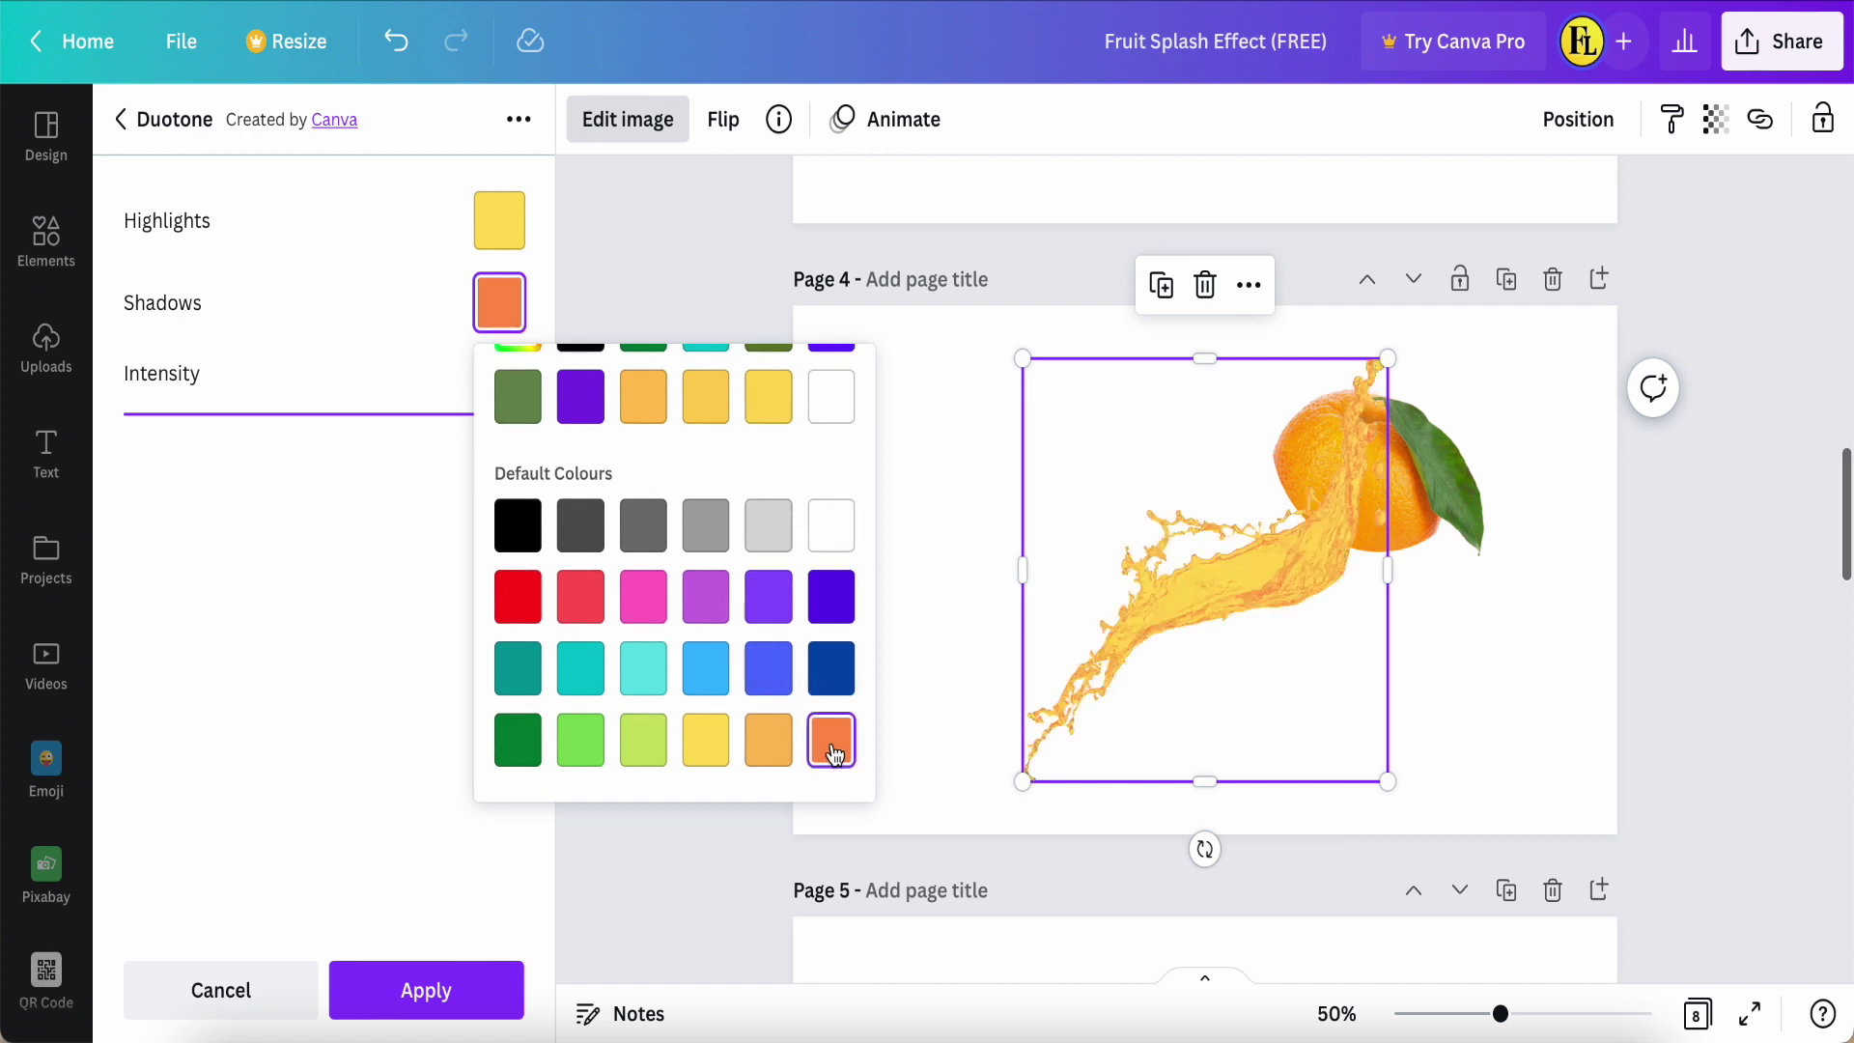
{"action": "left_click", "coordinate": [422, 995]}
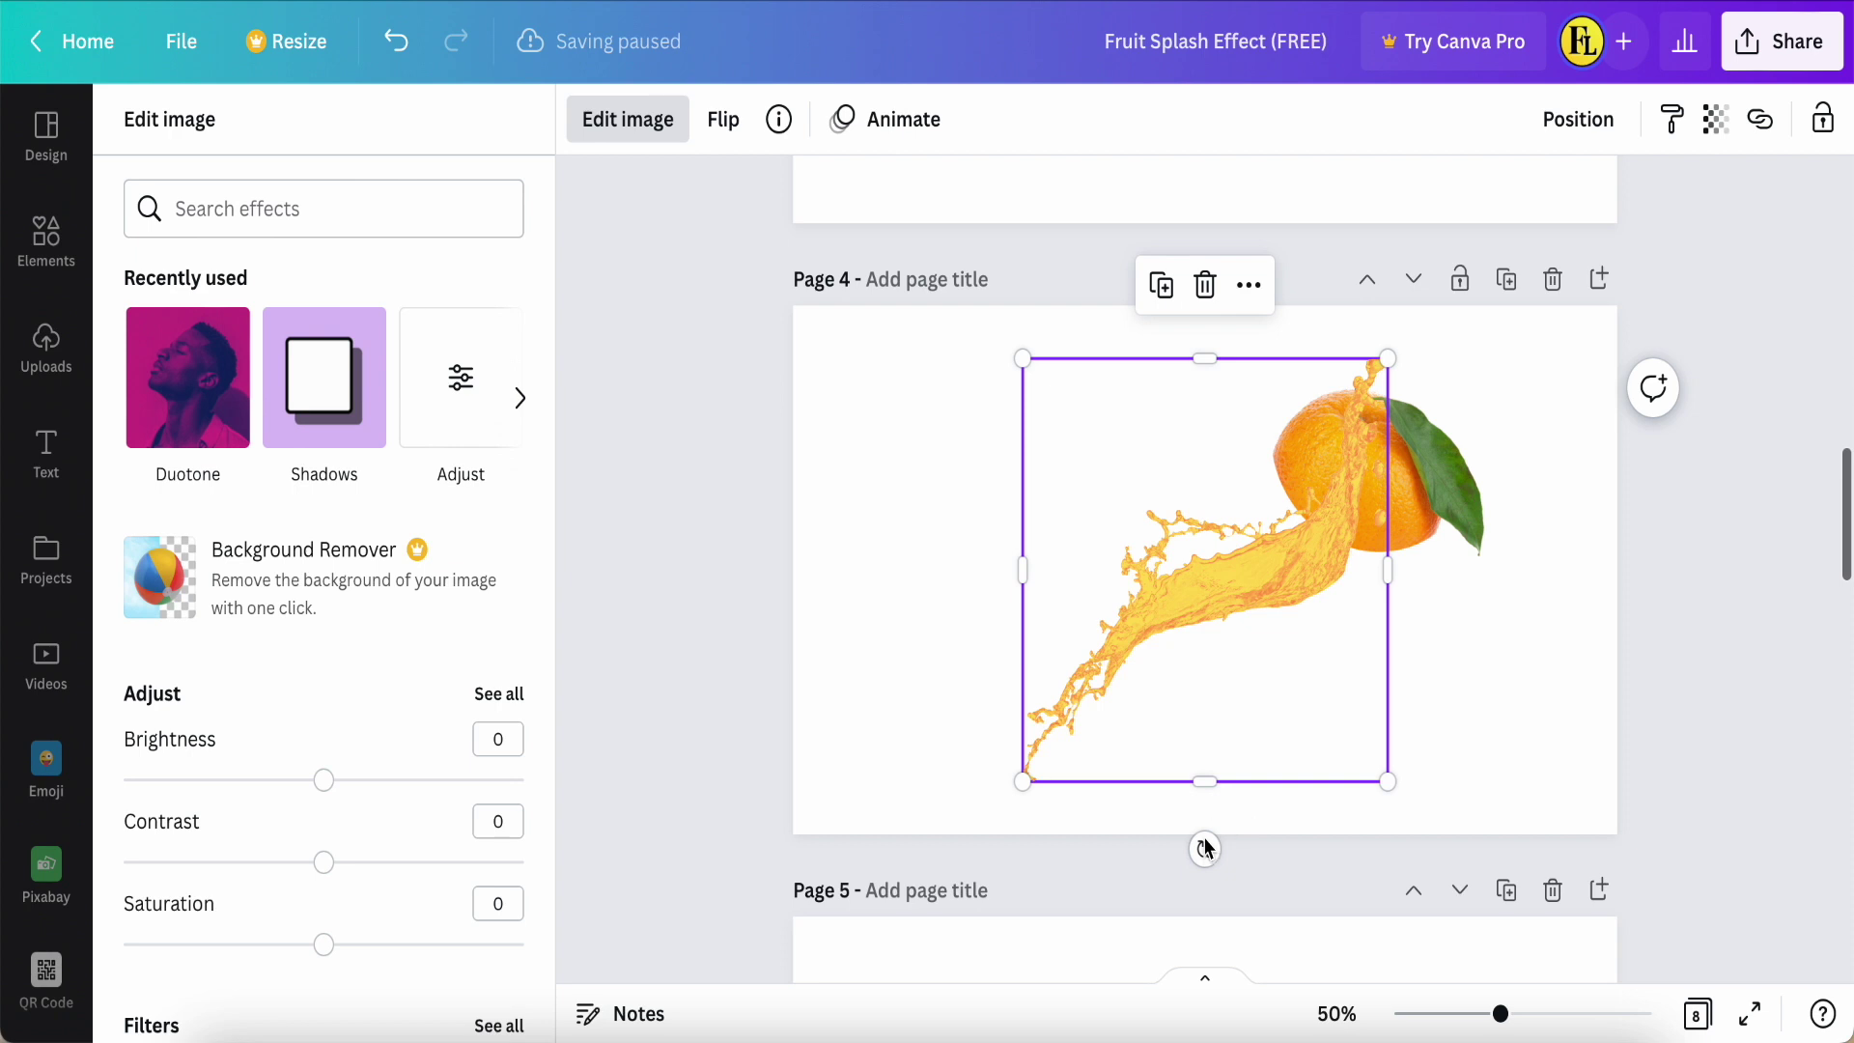
Step: Rotate the recoloured splash on page 4 and flip it horizontally
{"action": "left_click_drag", "start_coordinate": [1205, 847], "coordinate": [1439, 489]}
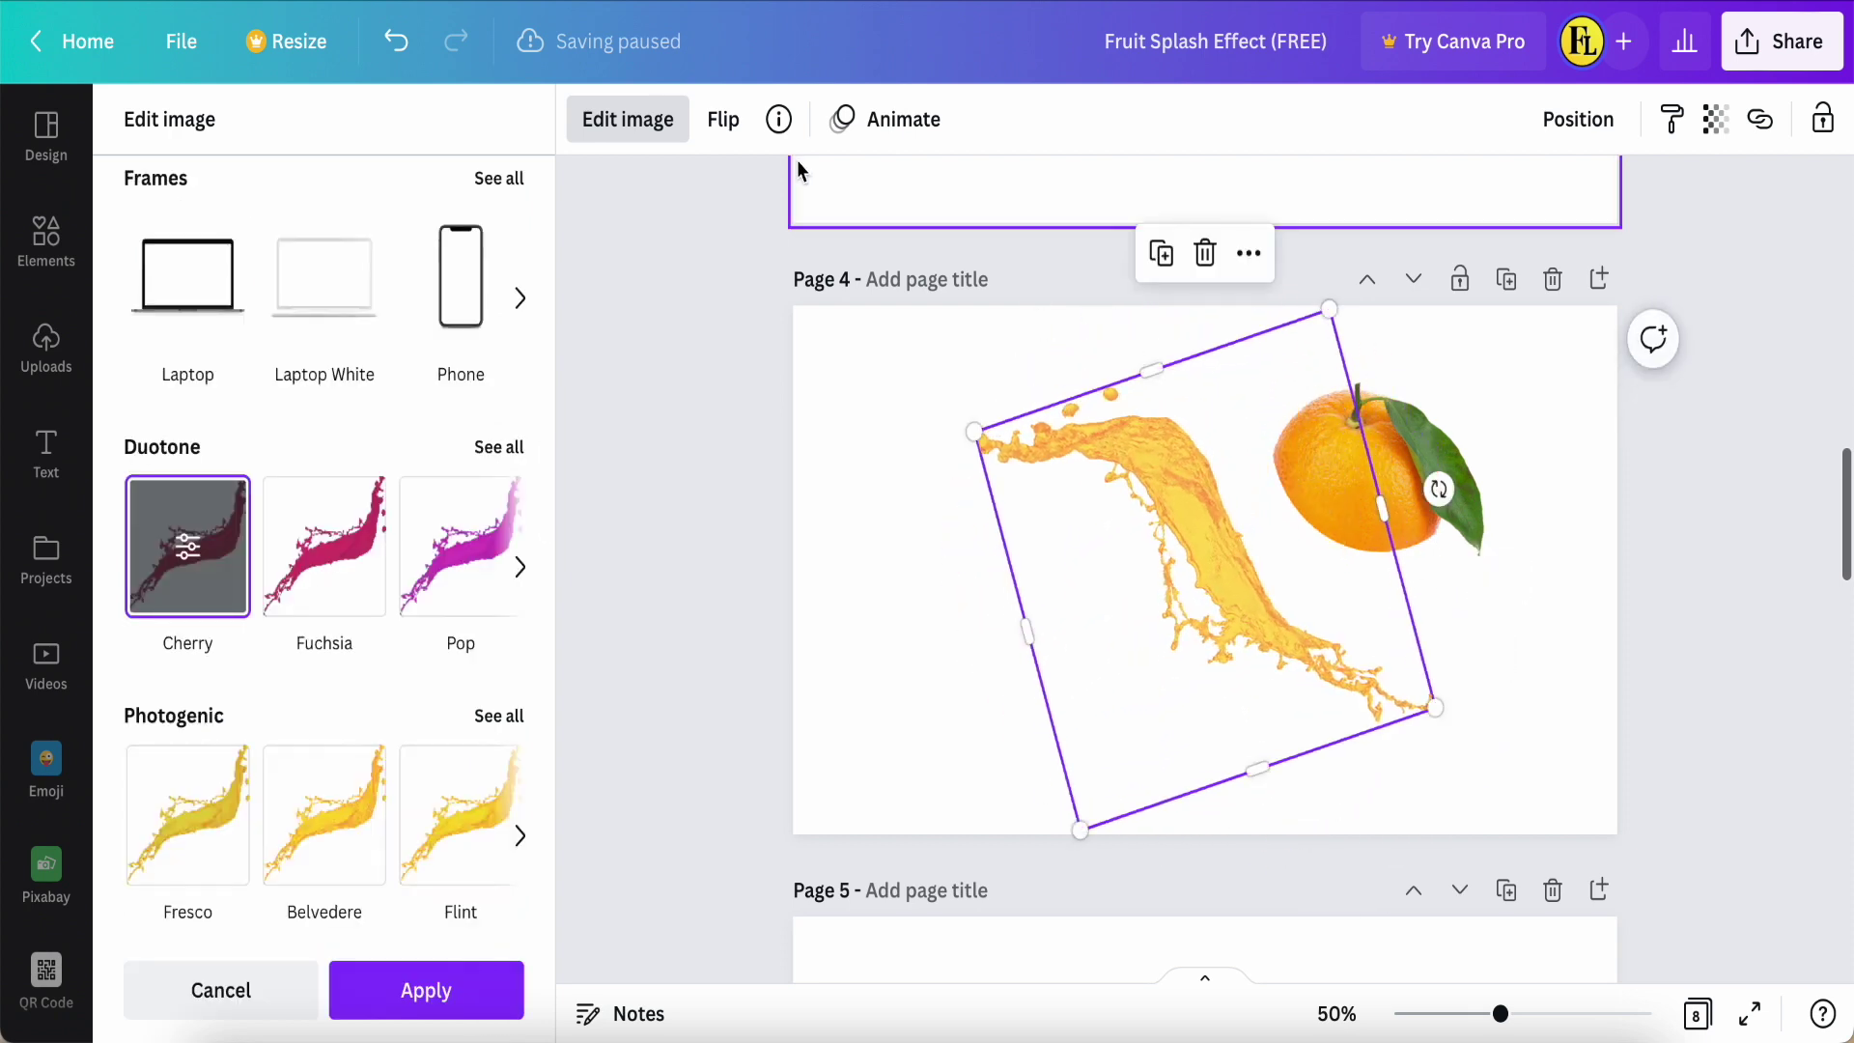
{"action": "left_click", "coordinate": [723, 124]}
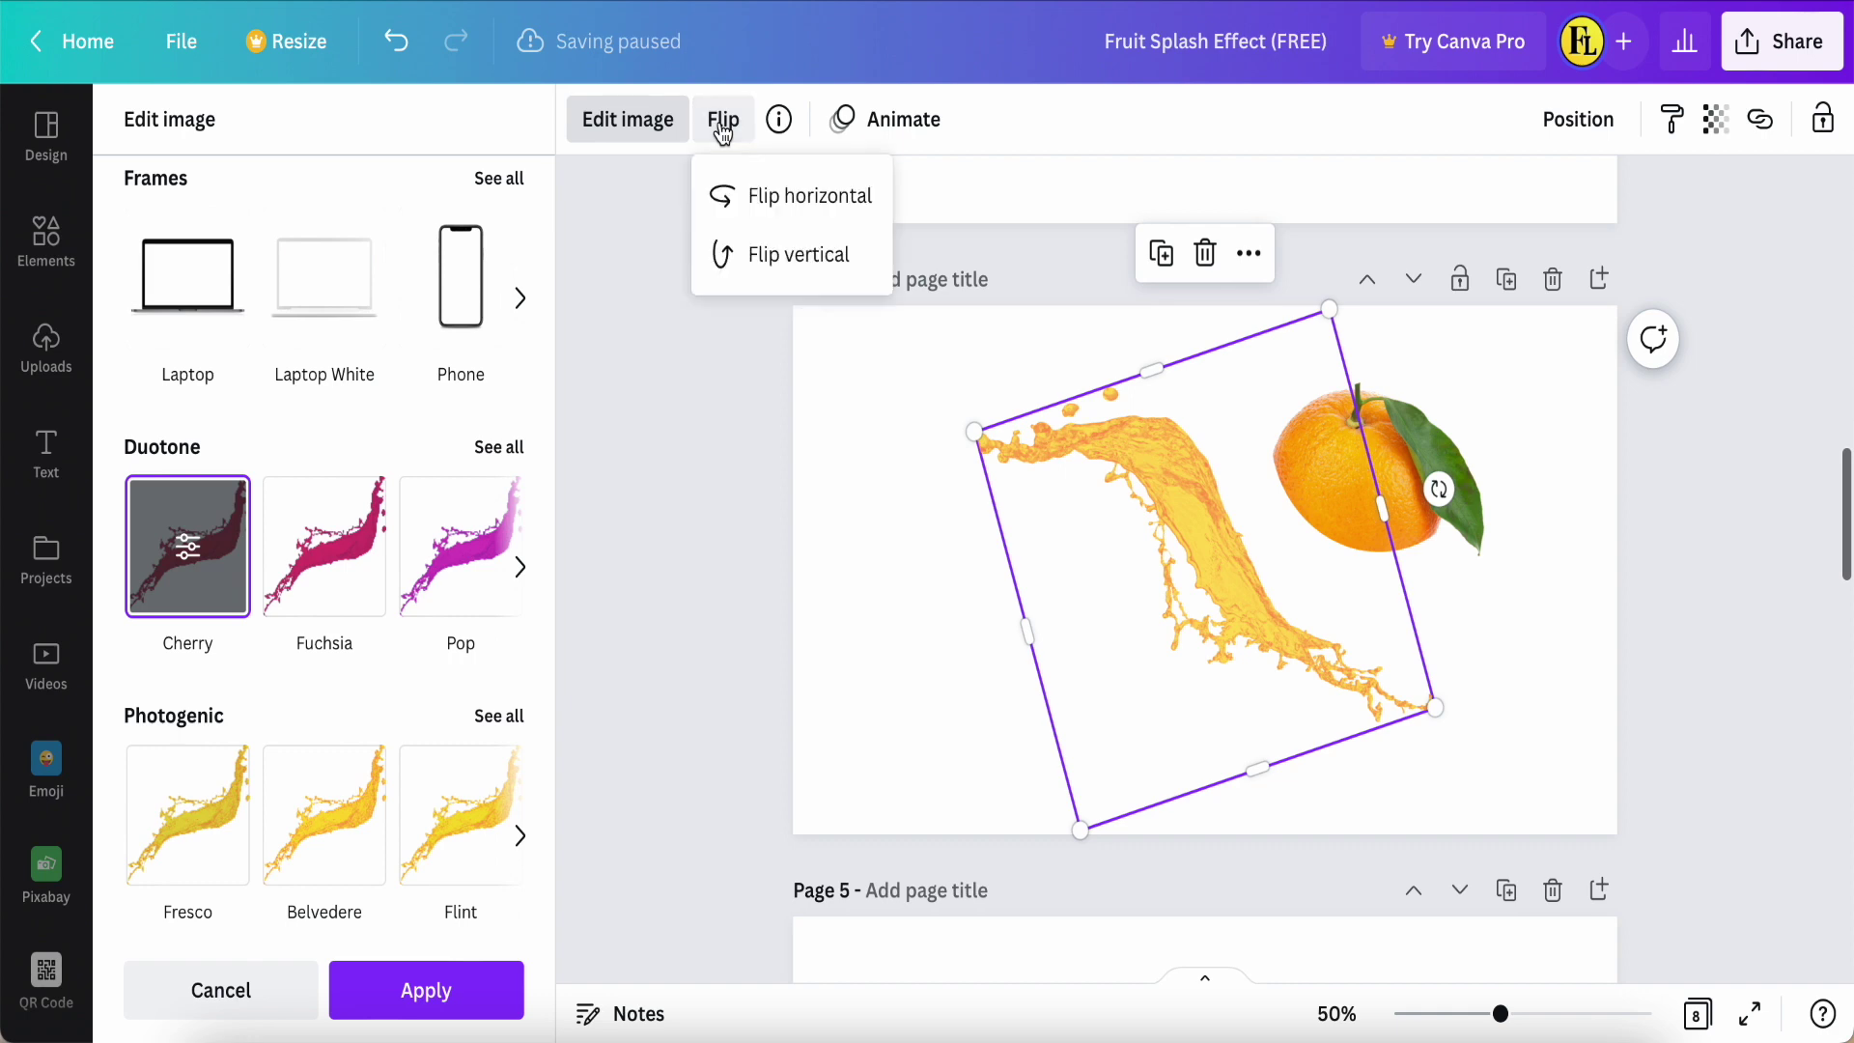
{"action": "left_click", "coordinate": [718, 195]}
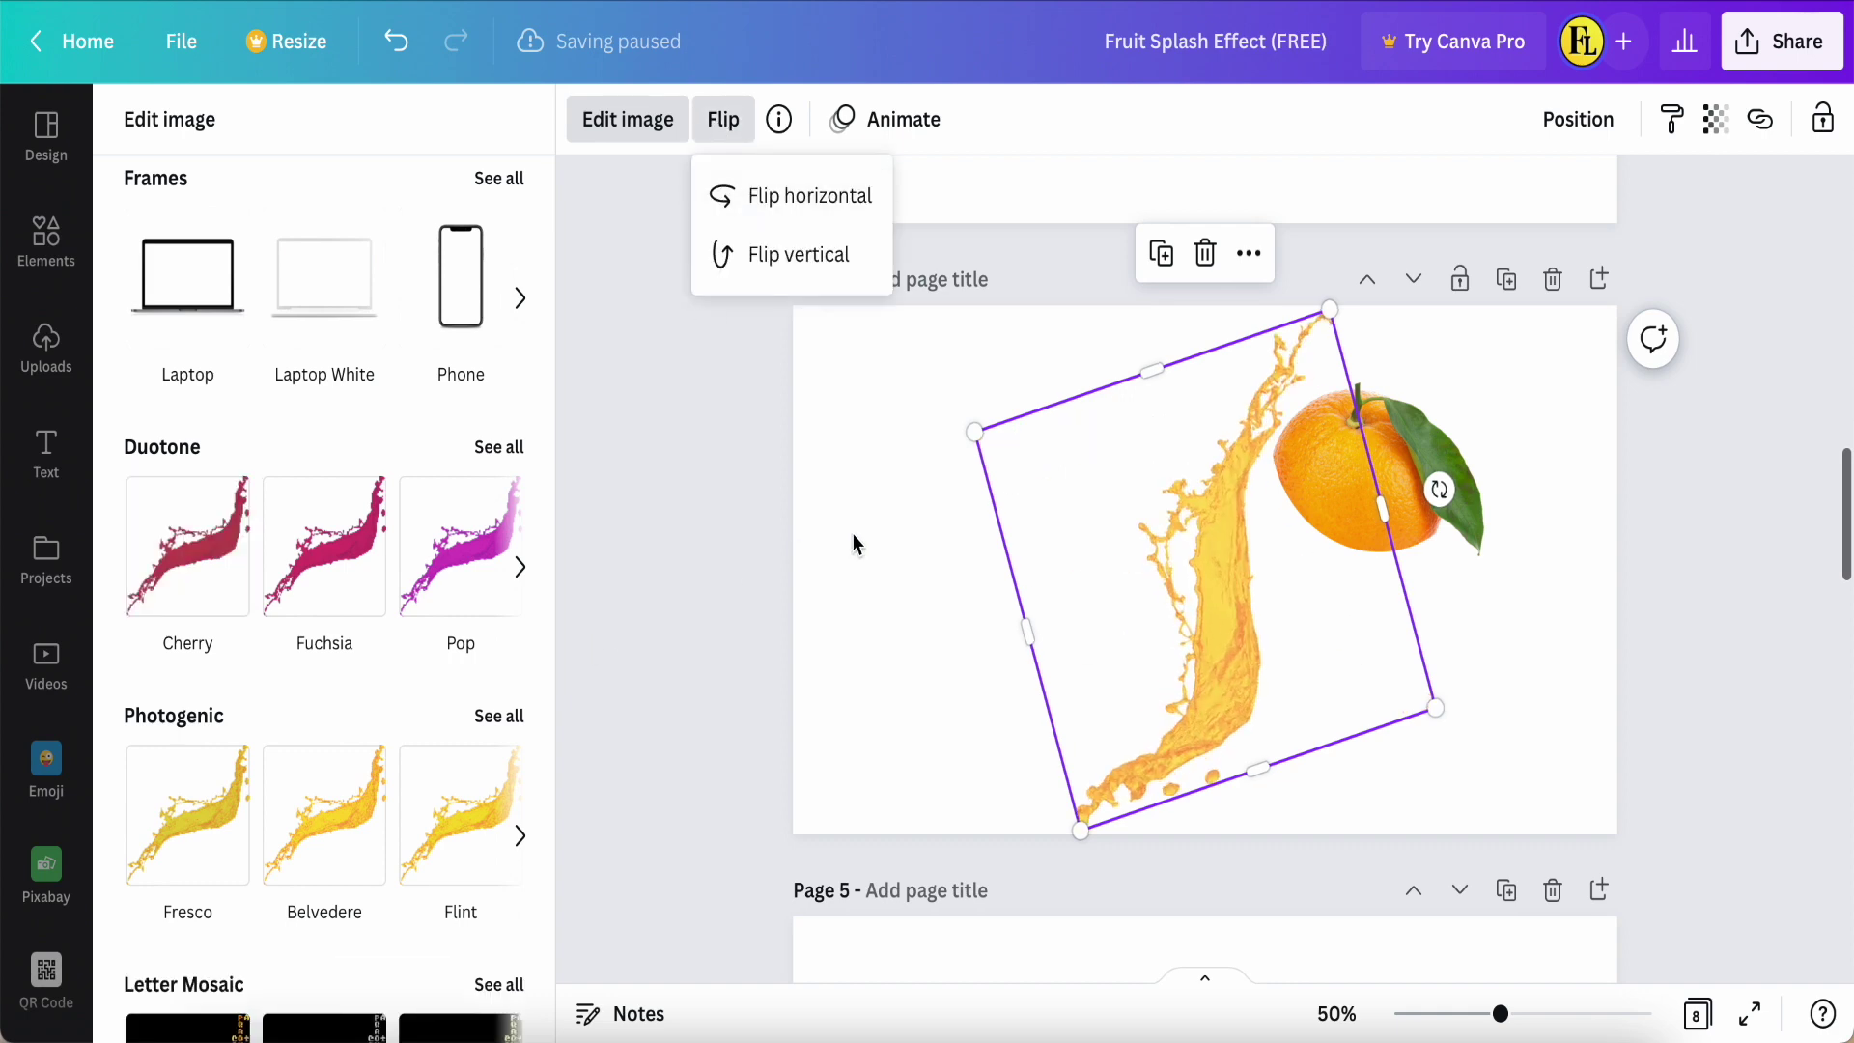
Step: Rotate and enlarge the splash so it sweeps from the page's left side across the orange's lower part to its lower right
{"action": "left_click_drag", "start_coordinate": [1440, 491], "coordinate": [1164, 483]}
{"action": "left_click_drag", "start_coordinate": [1191, 621], "coordinate": [1196, 575]}
{"action": "left_click_drag", "start_coordinate": [1457, 626], "coordinate": [1554, 671]}
{"action": "left_click_drag", "start_coordinate": [1317, 601], "coordinate": [1275, 595]}
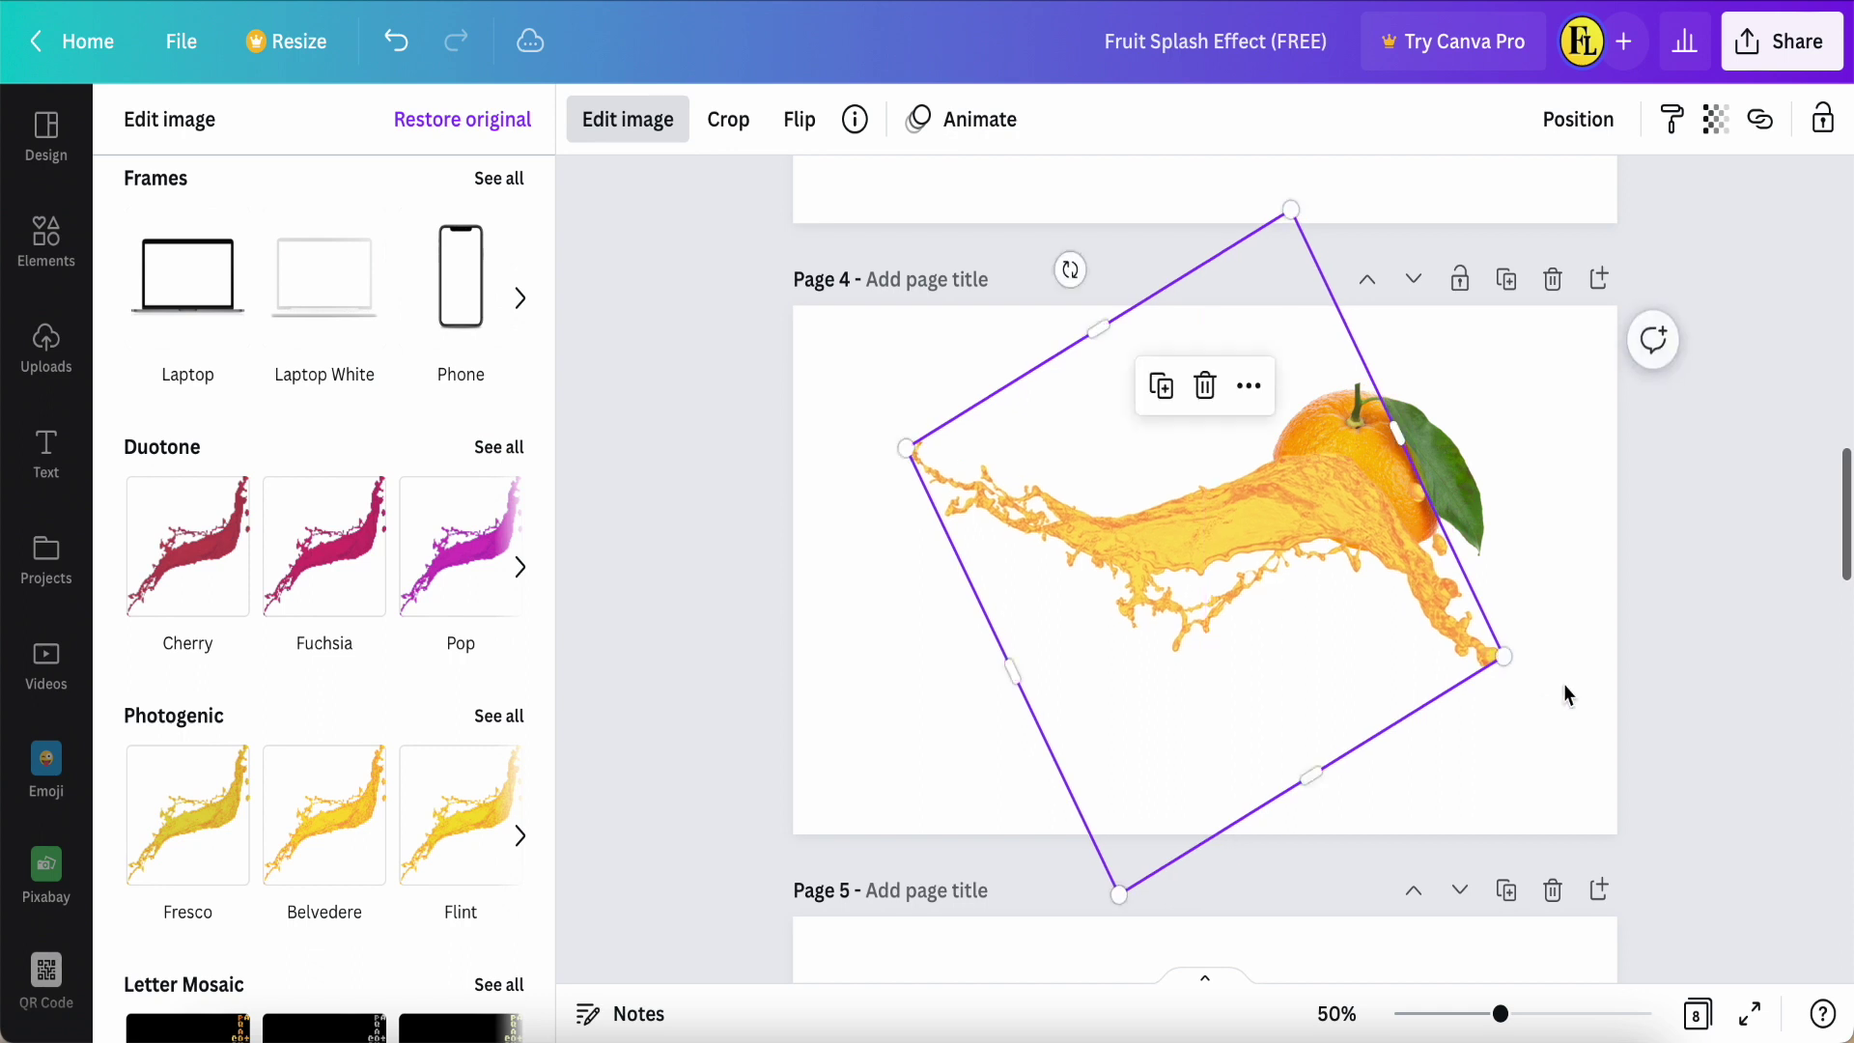
{"action": "left_click_drag", "start_coordinate": [1507, 667], "coordinate": [1553, 680]}
{"action": "left_click_drag", "start_coordinate": [1369, 595], "coordinate": [1341, 592]}
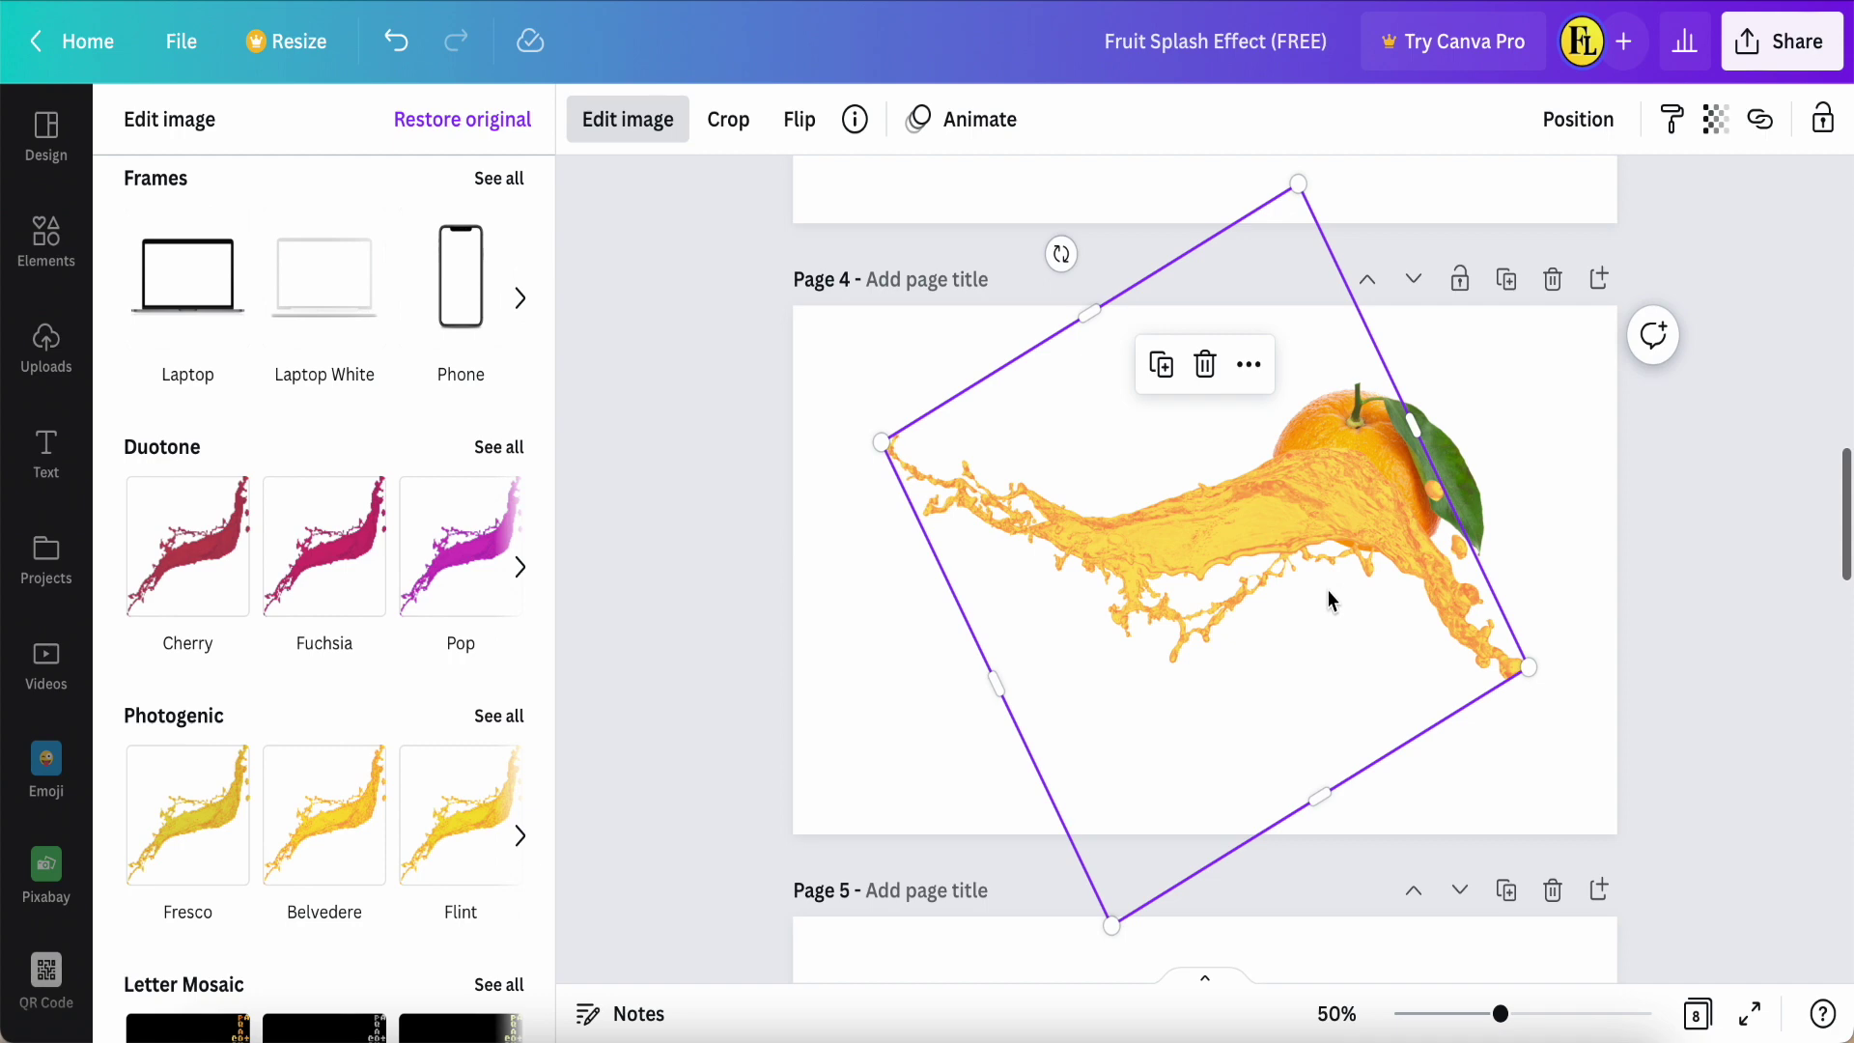
Step: Send the splash to the back behind the orange and shift it slightly left and down
{"action": "right_click", "coordinate": [1321, 591]}
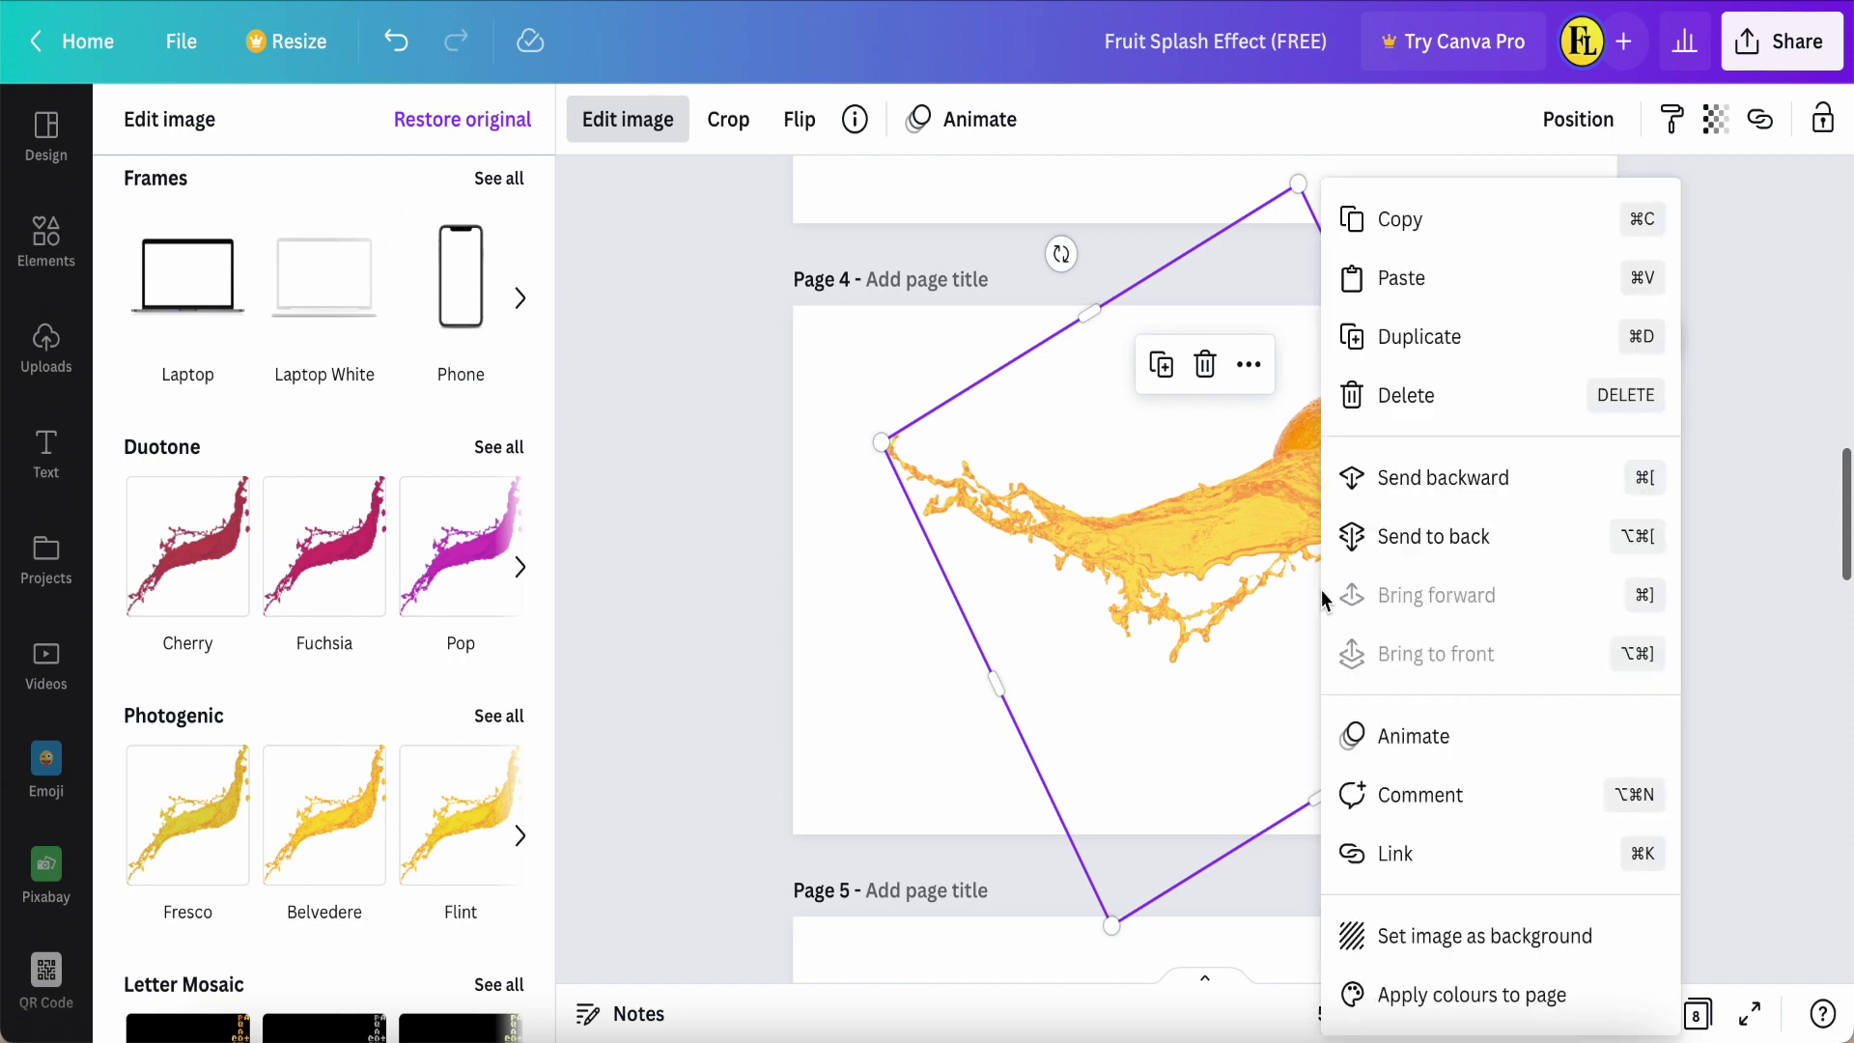
{"action": "left_click", "coordinate": [1379, 555]}
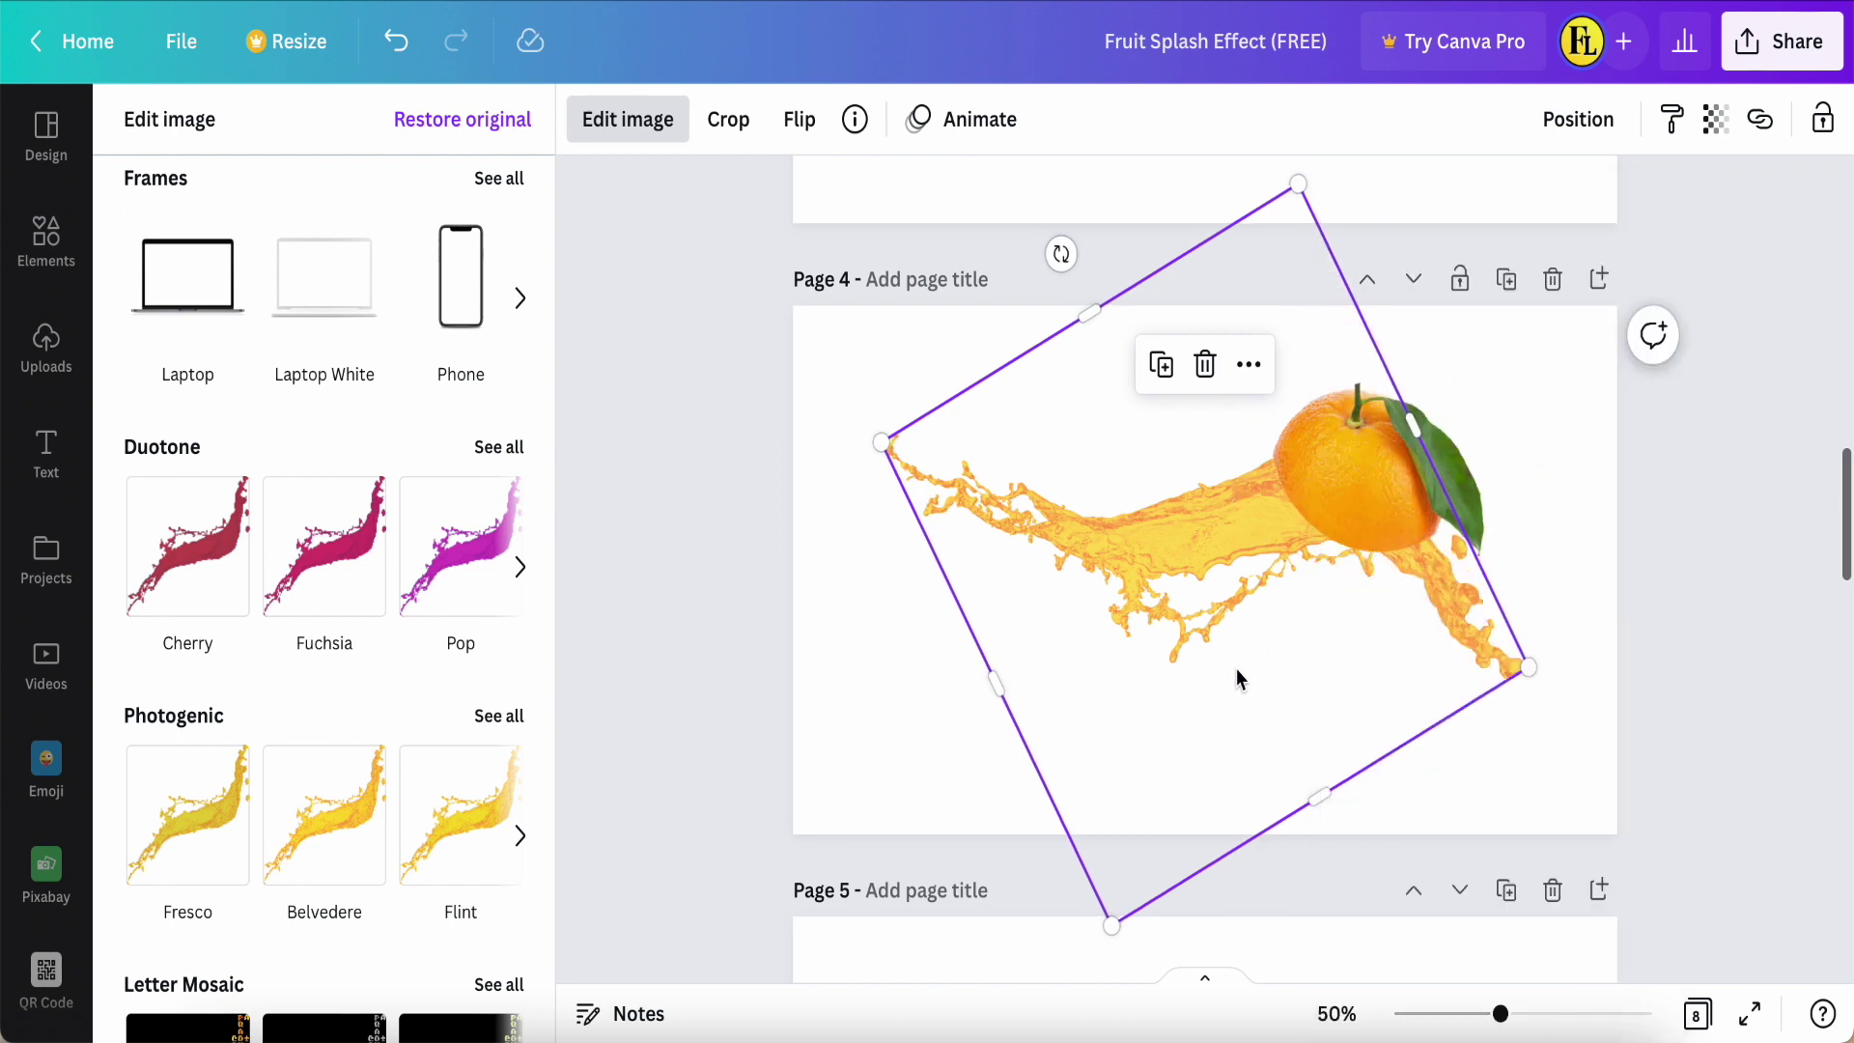
{"action": "mouse_move", "coordinate": [1236, 670]}
{"action": "left_mouse_down"}
{"action": "mouse_move", "coordinate": [1230, 691]}
{"action": "mouse_move", "coordinate": [1215, 676]}
{"action": "left_mouse_up"}
{"action": "key", "text": "Escape"}
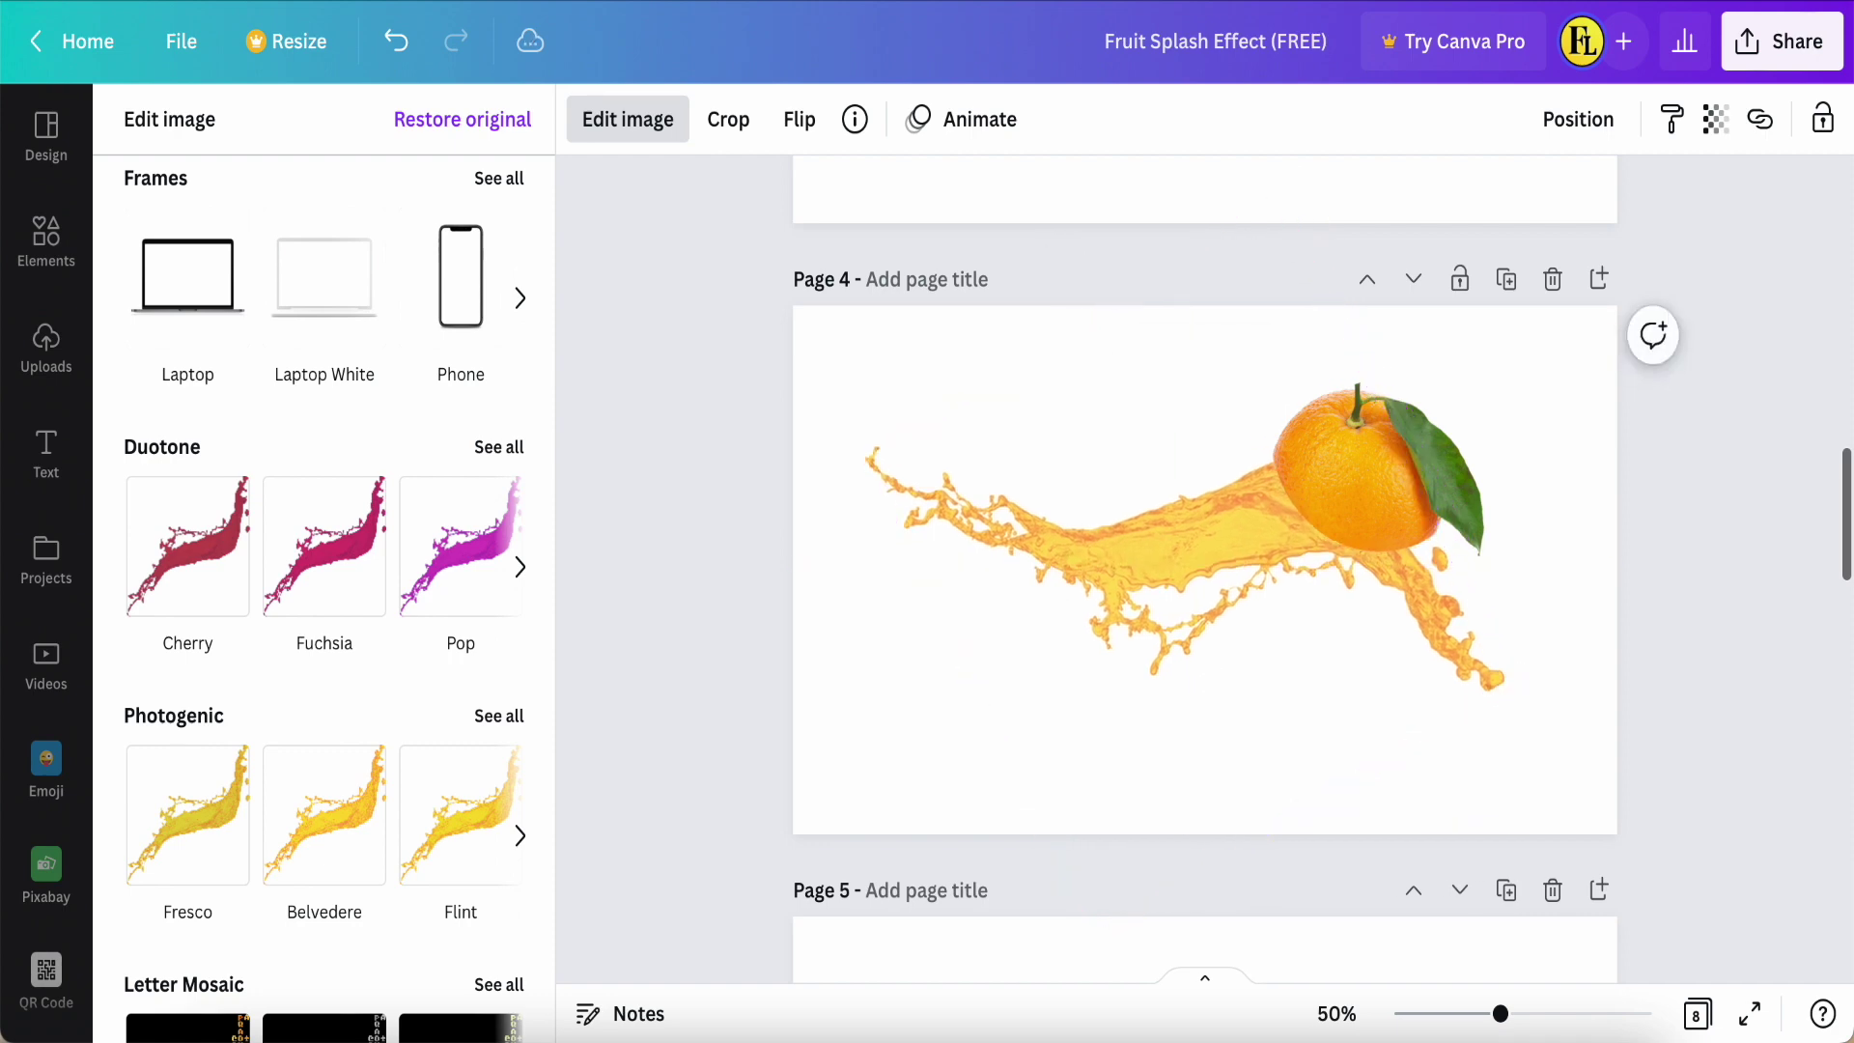
Step: Duplicate the splash, then rotate and shrink the copy so it pours downward directly beneath the orange
{"action": "left_click", "coordinate": [1105, 703]}
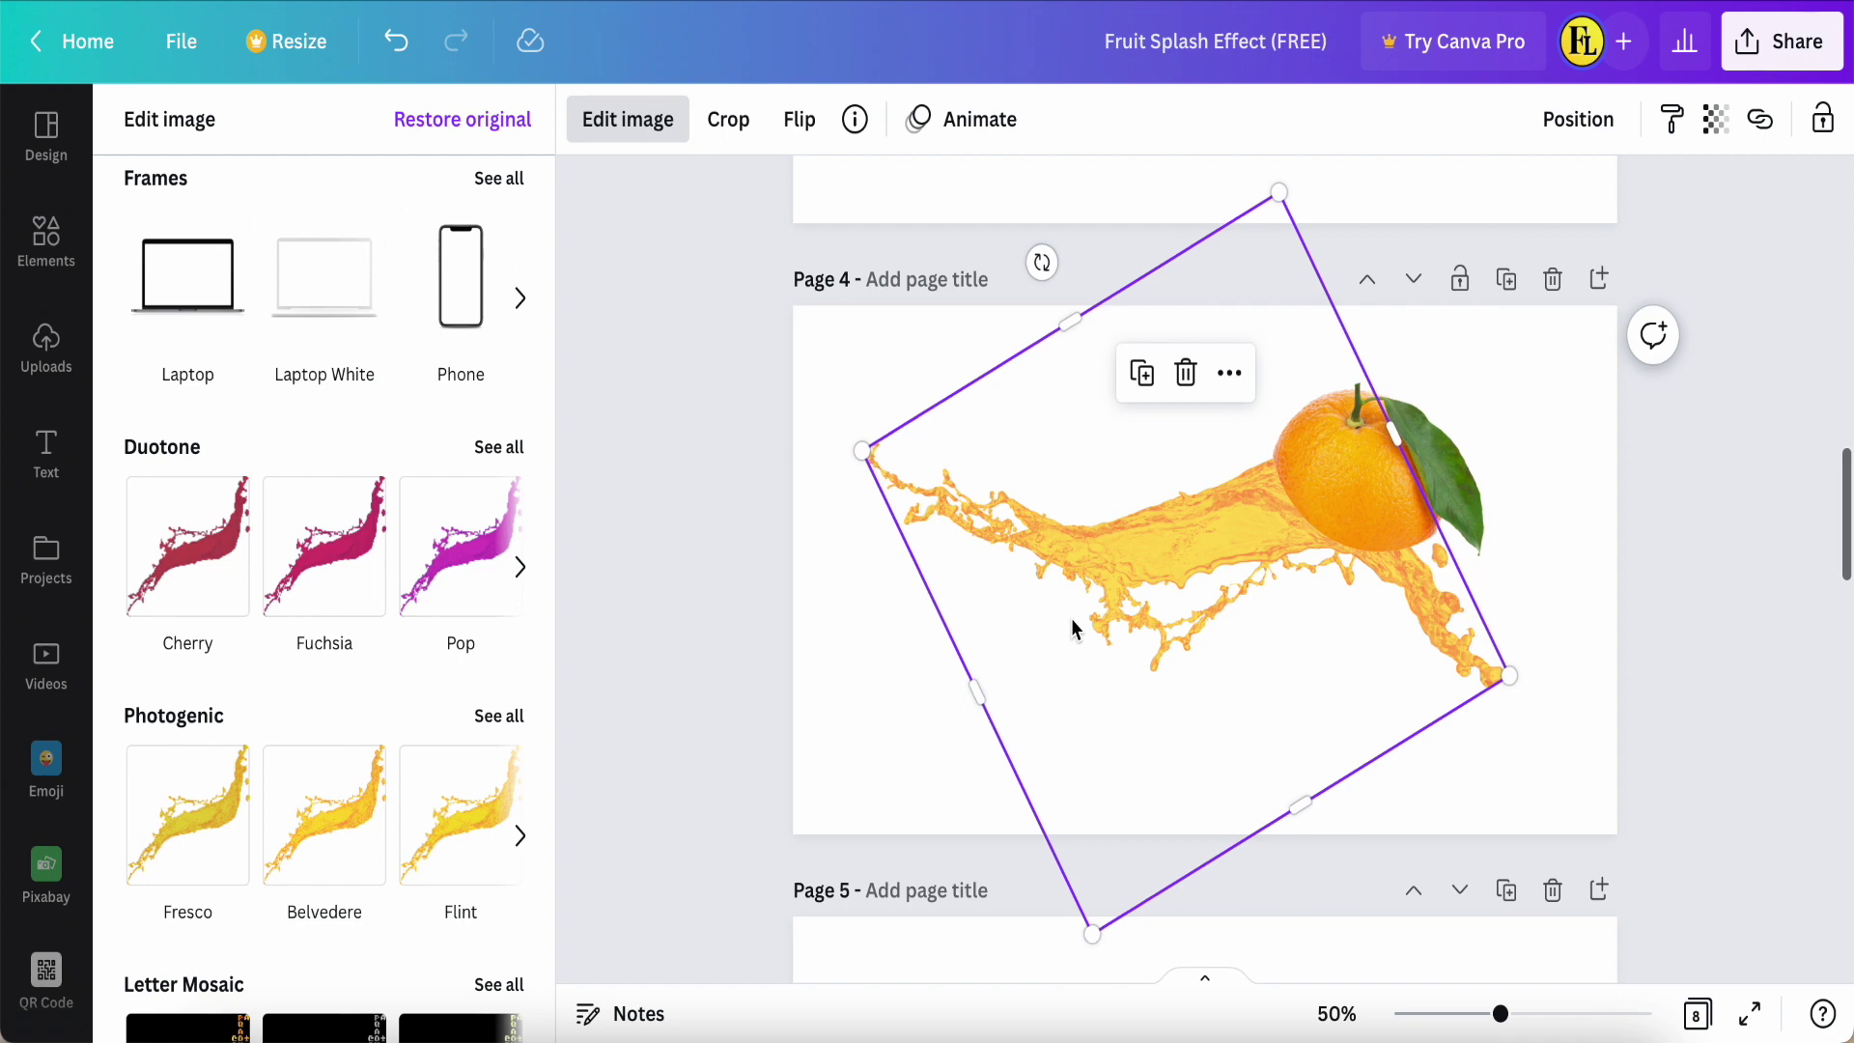
{"action": "left_click", "coordinate": [1142, 377]}
{"action": "left_click_drag", "start_coordinate": [1267, 583], "coordinate": [1311, 583]}
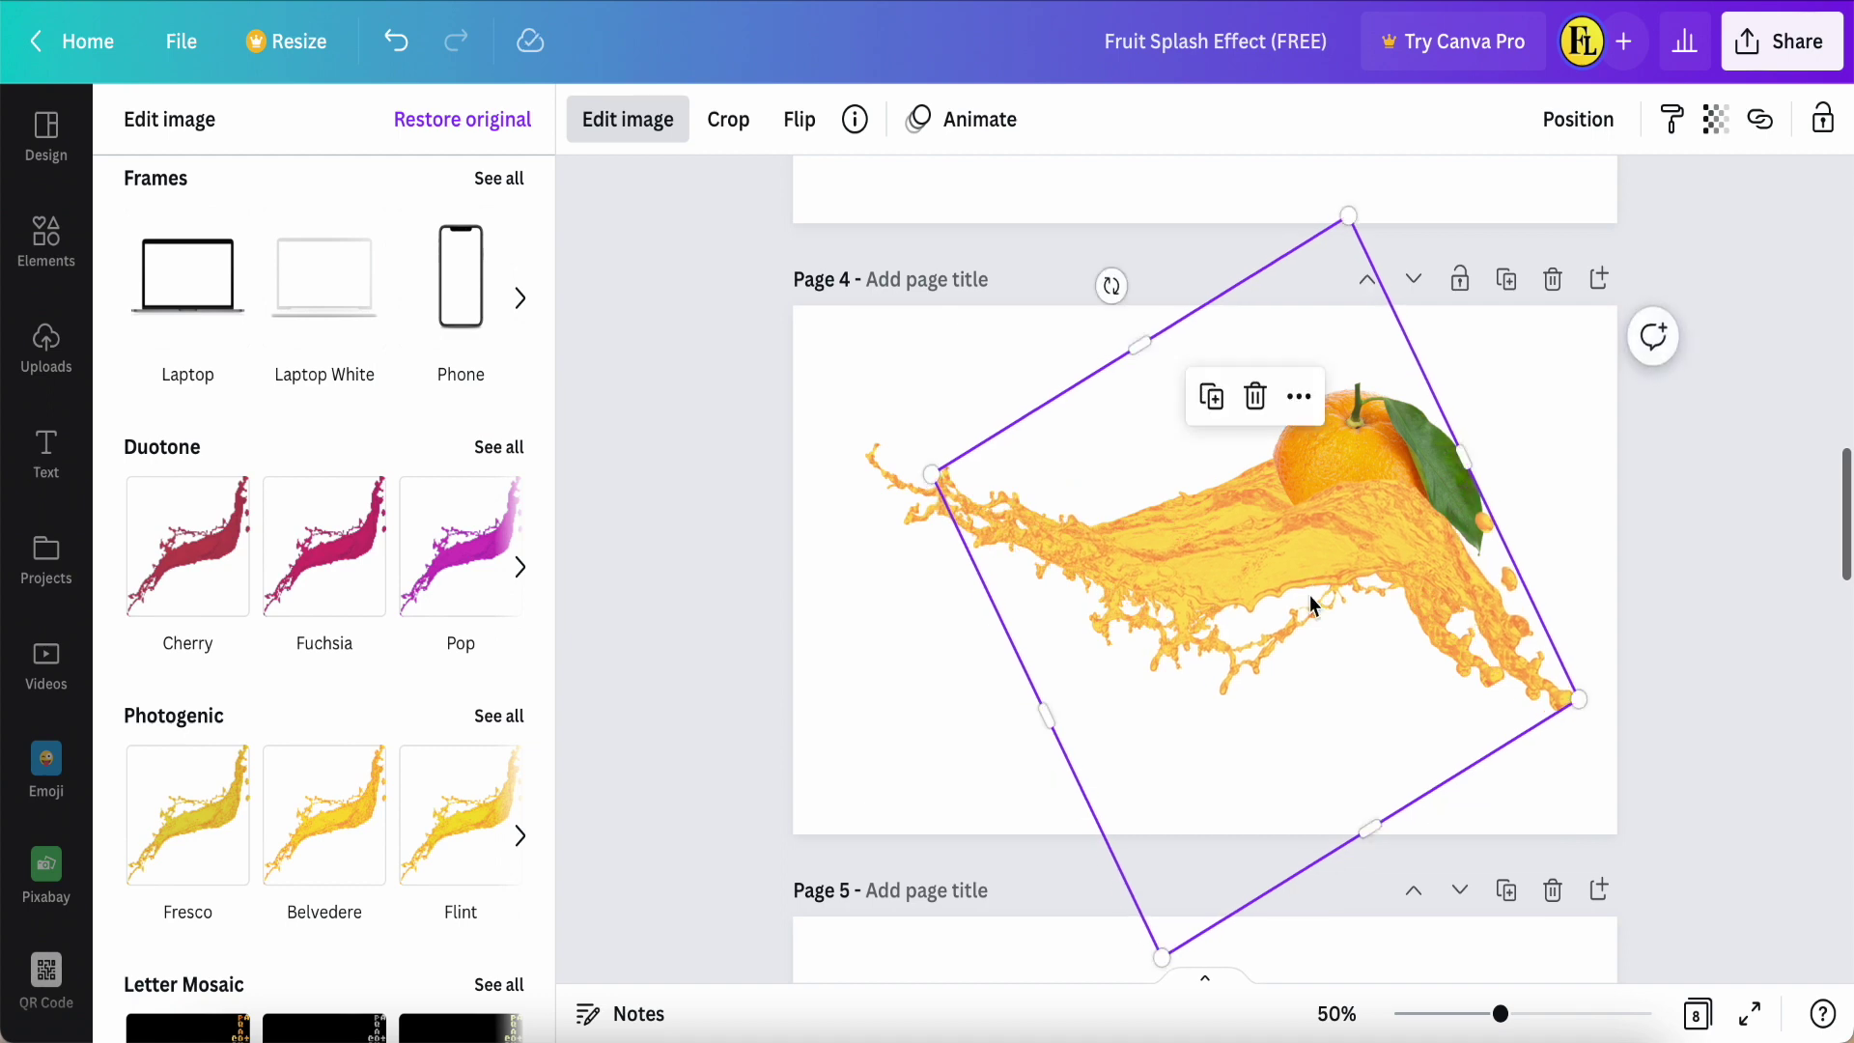
{"action": "left_click_drag", "start_coordinate": [1111, 290], "coordinate": [1318, 438]}
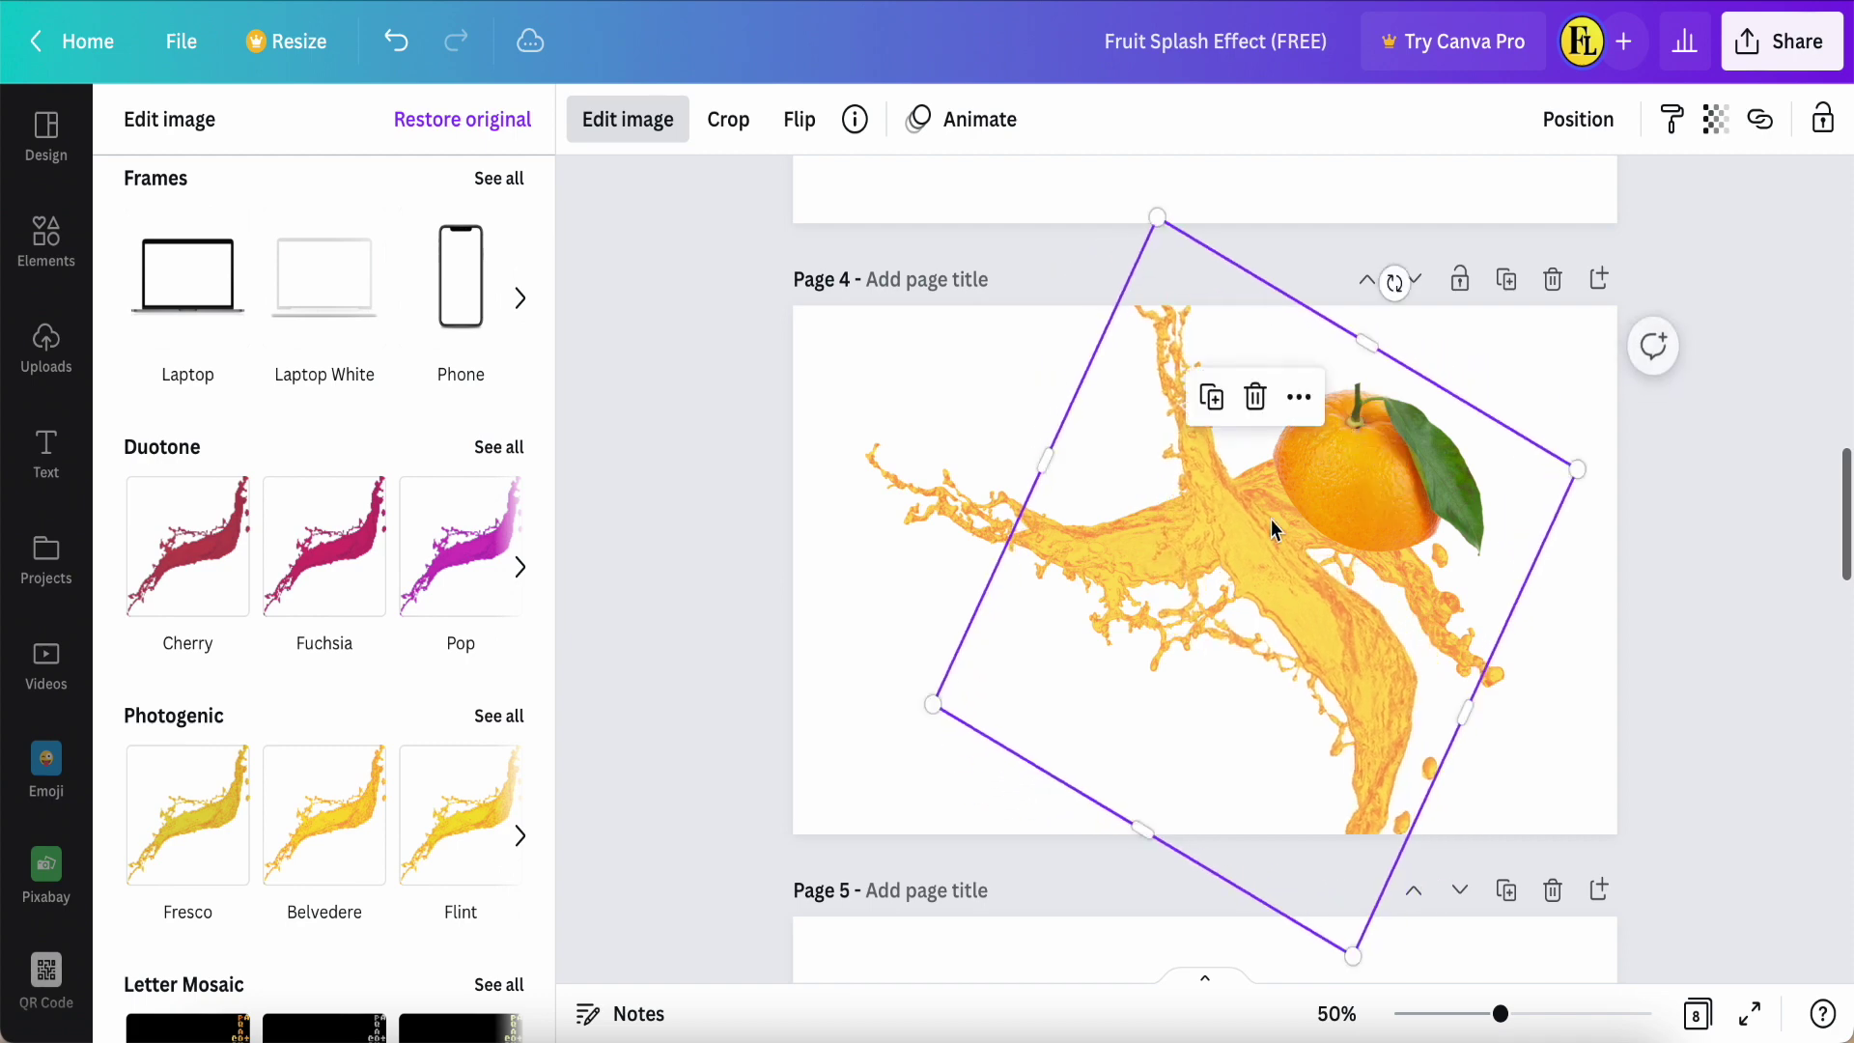
{"action": "left_click_drag", "start_coordinate": [1257, 507], "coordinate": [1267, 471]}
{"action": "left_click_drag", "start_coordinate": [1396, 206], "coordinate": [1321, 454]}
{"action": "left_click_drag", "start_coordinate": [1022, 433], "coordinate": [1347, 560]}
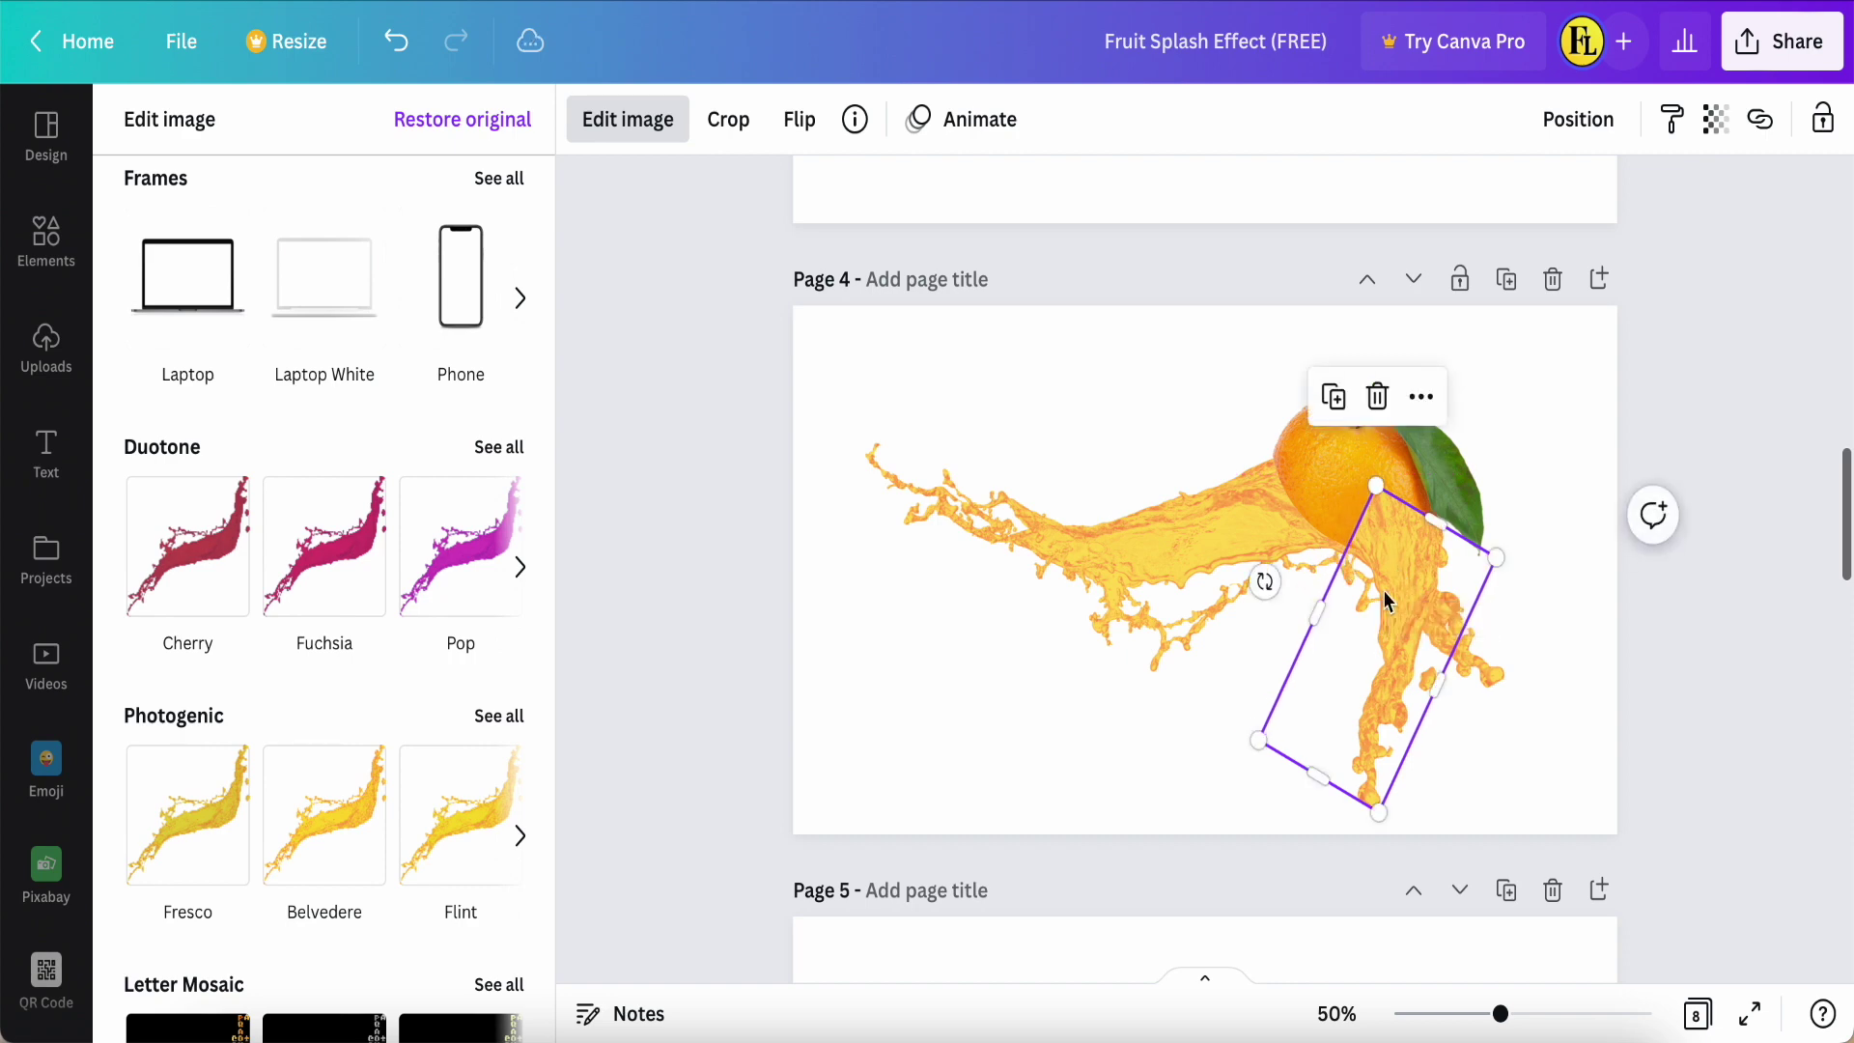
Step: Send the duplicated downward-pouring splash to the back so it sits behind the orange
{"action": "right_click", "coordinate": [1383, 589]}
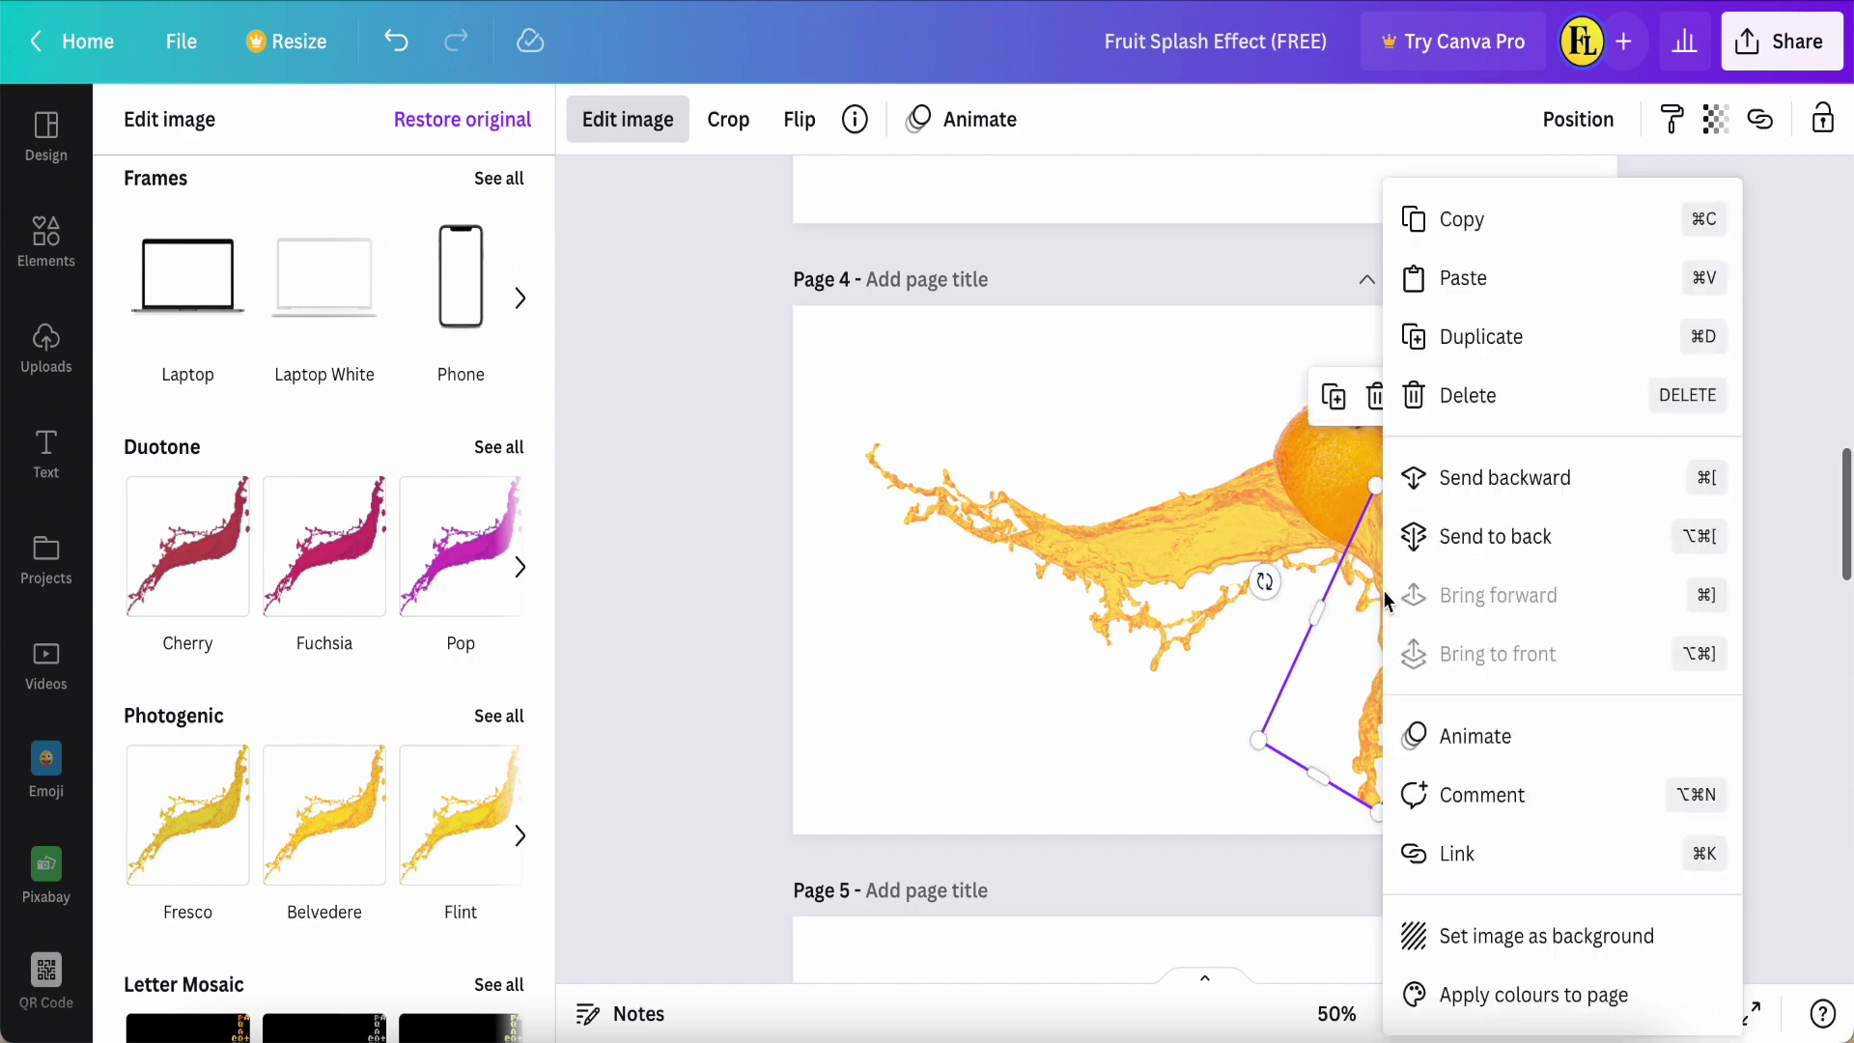
{"action": "left_click", "coordinate": [1460, 549]}
{"action": "left_click", "coordinate": [724, 726]}
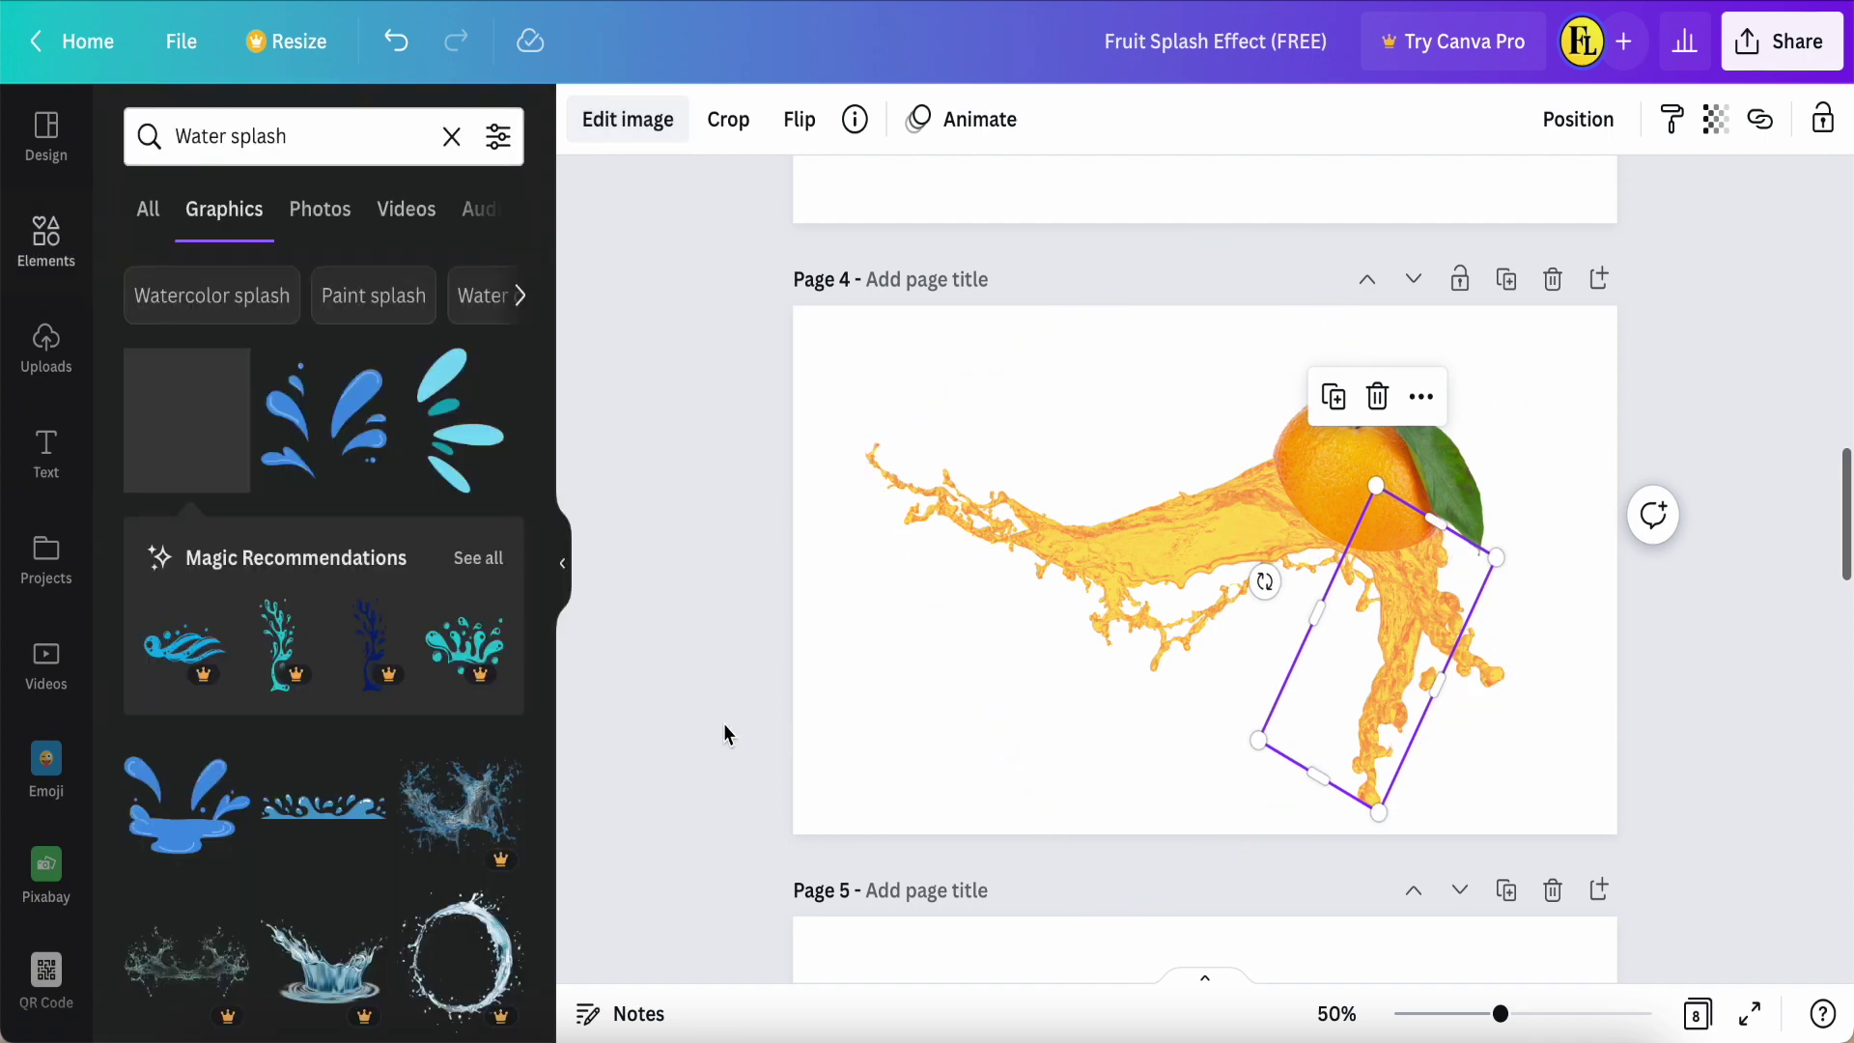
{"action": "left_click", "coordinate": [724, 726]}
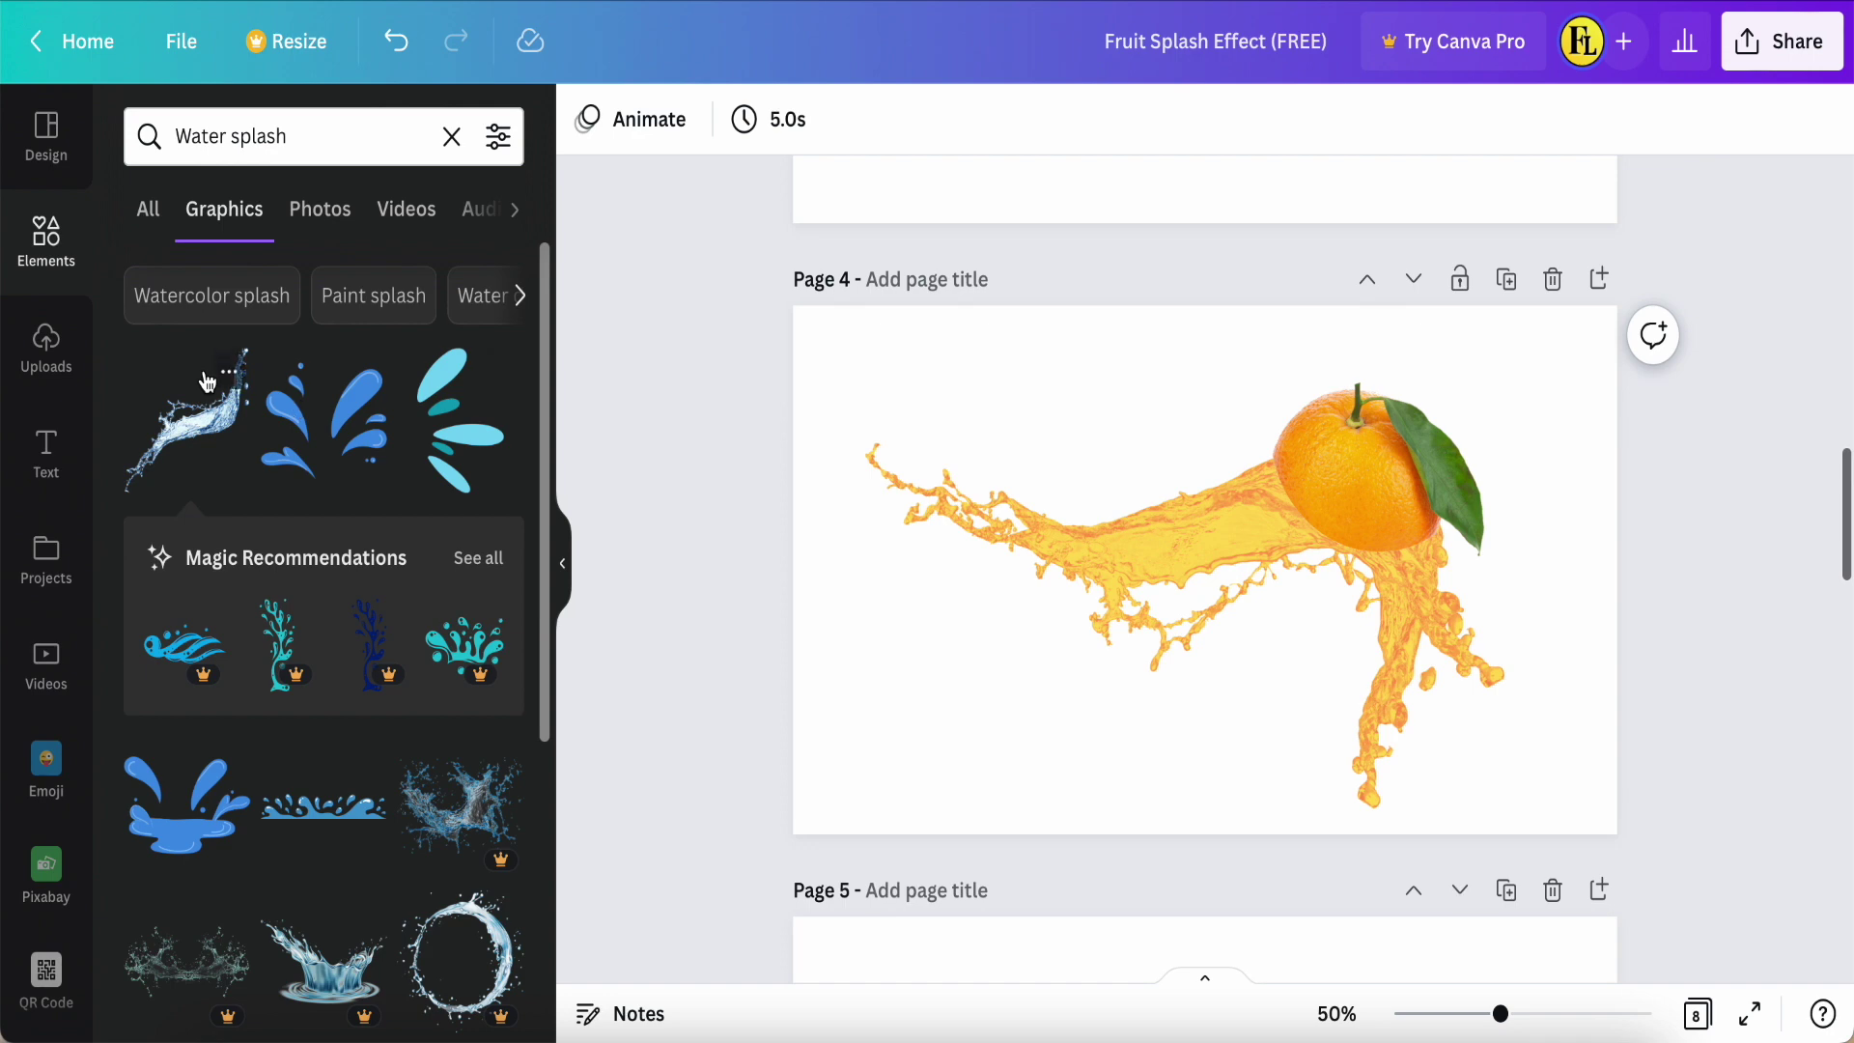
Step: Add the recently used photo of a whole and a halved orange to page 4's lower-left corner and flip it horizontally
{"action": "left_click", "coordinate": [451, 136]}
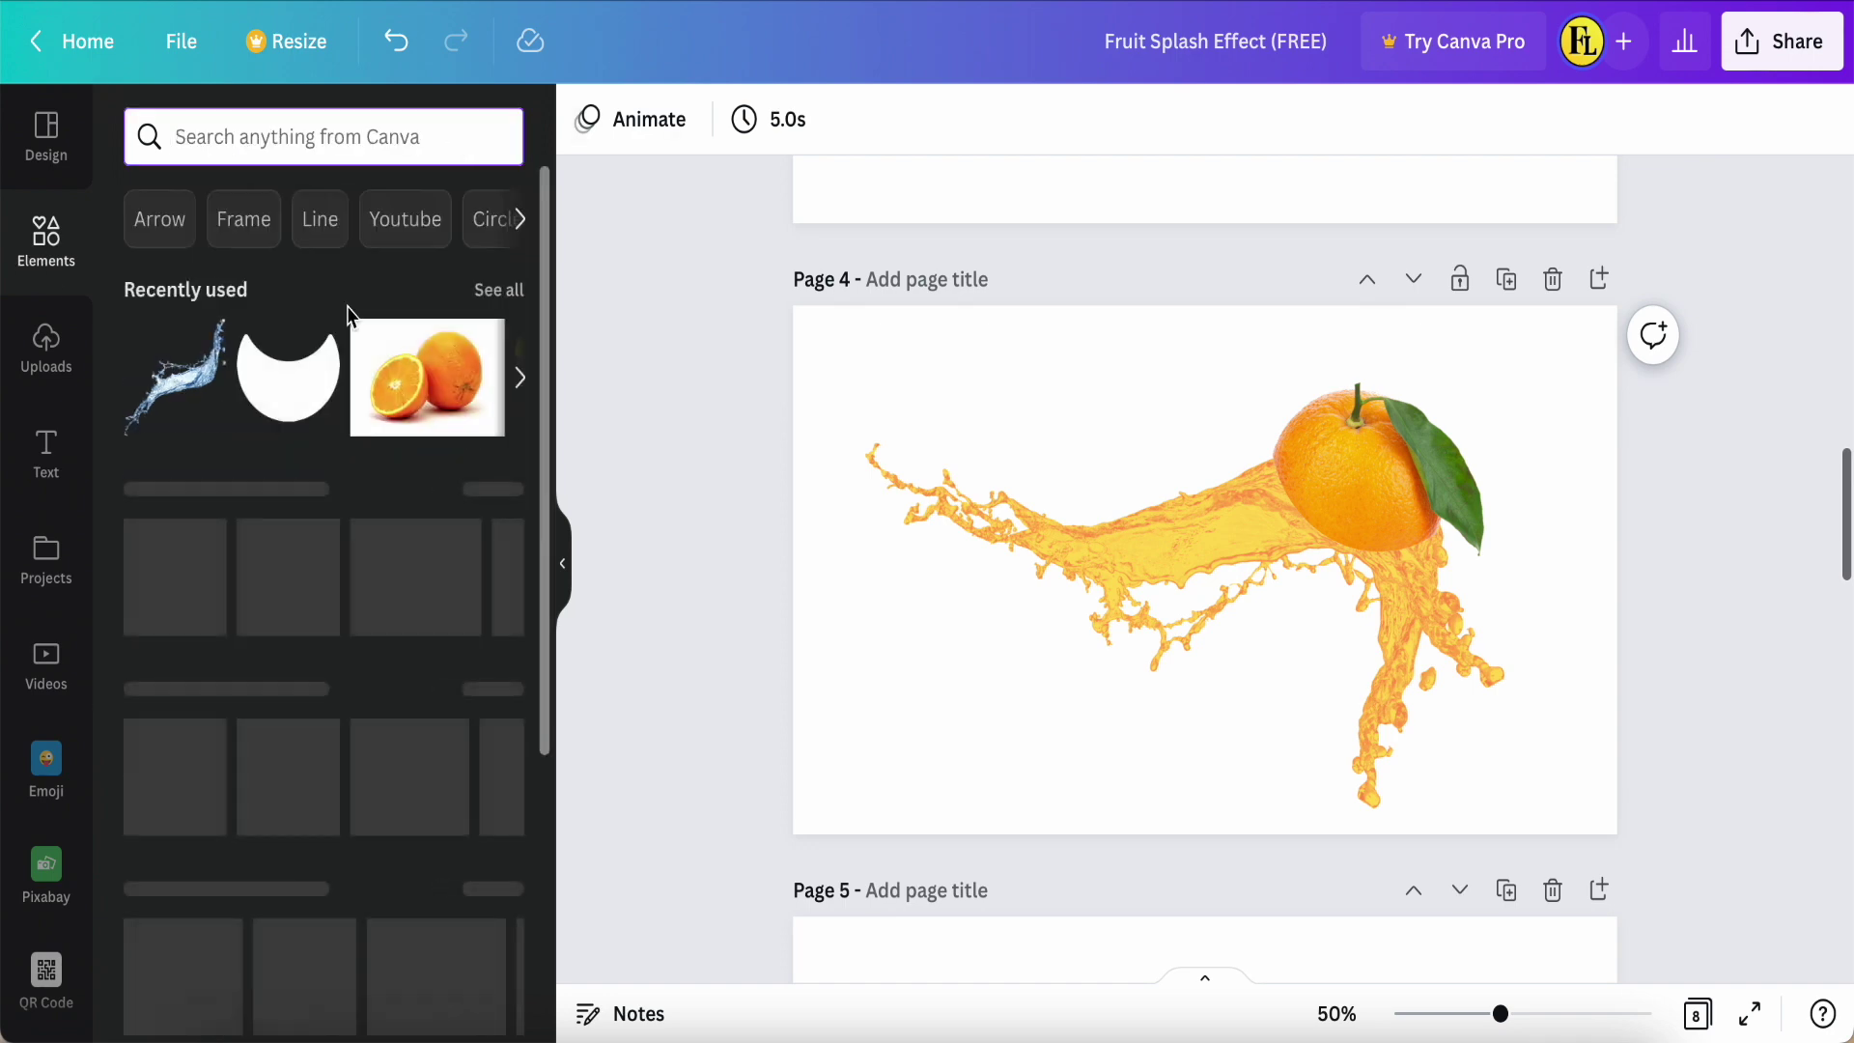
{"action": "left_click", "coordinate": [413, 390]}
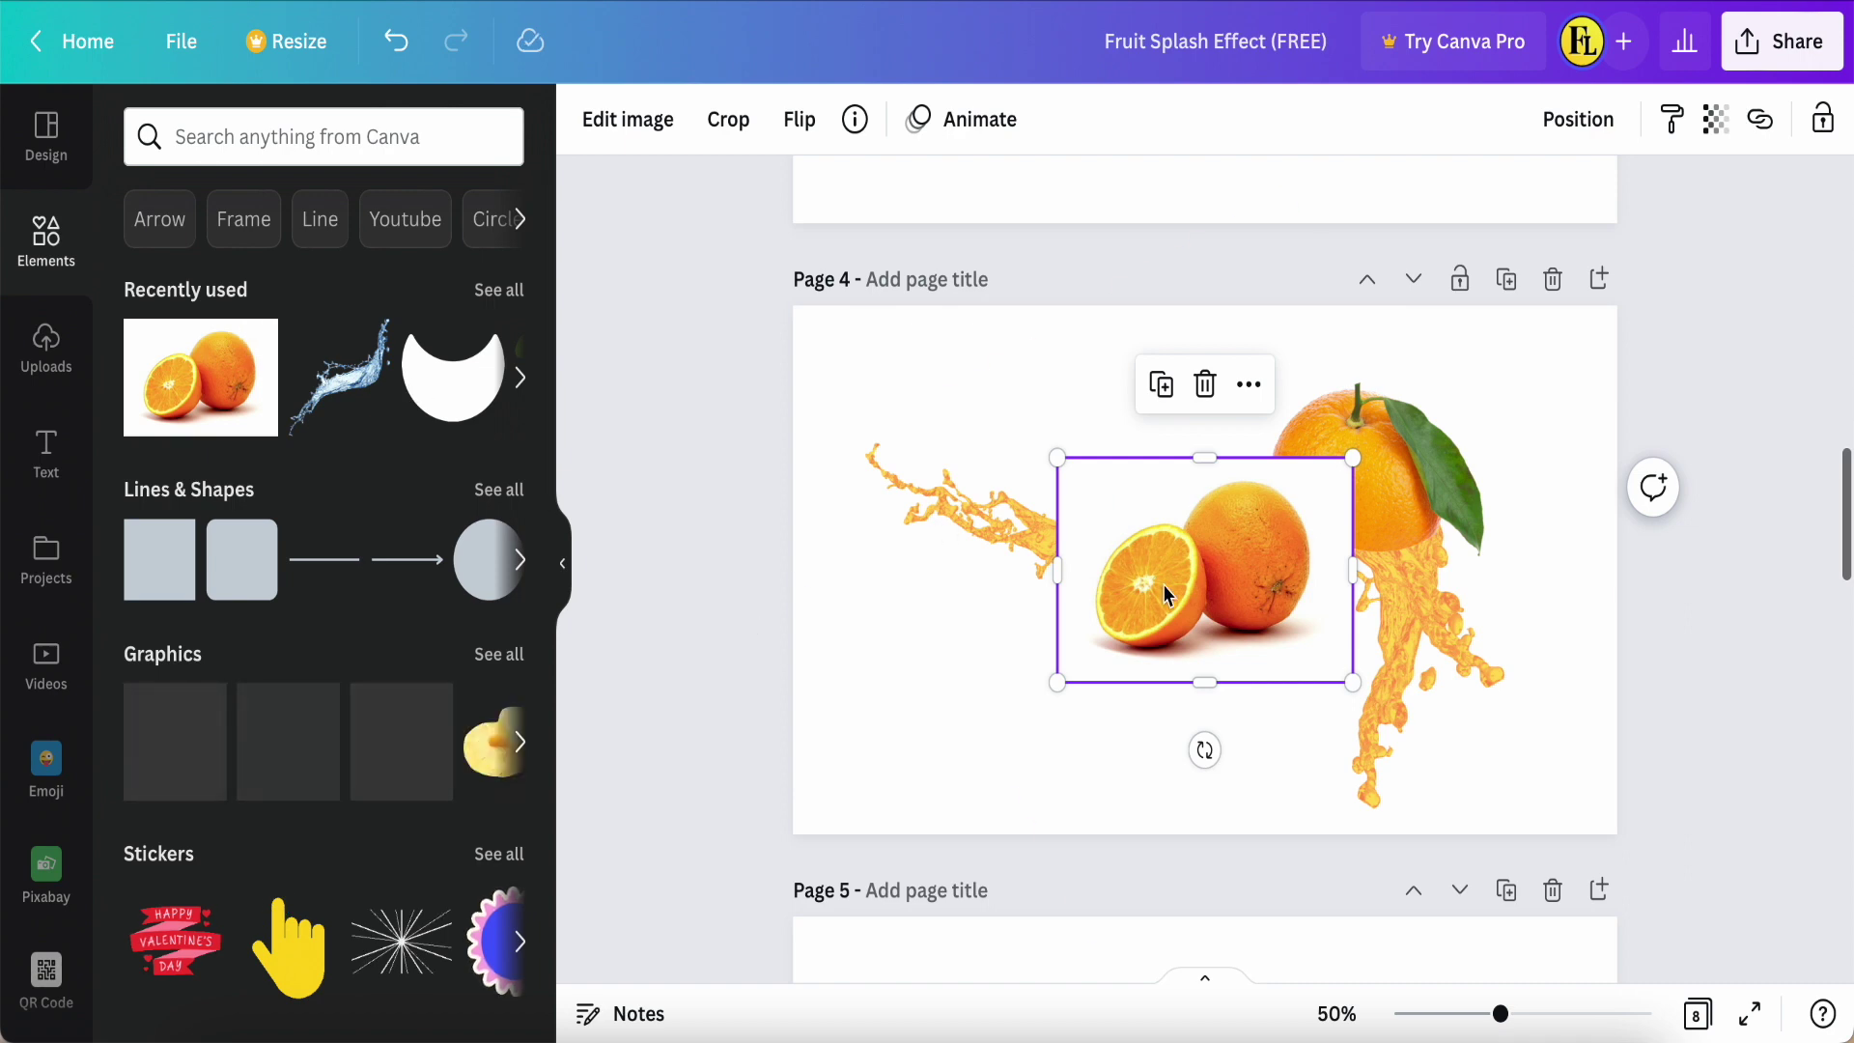
{"action": "left_click_drag", "start_coordinate": [1164, 591], "coordinate": [906, 737]}
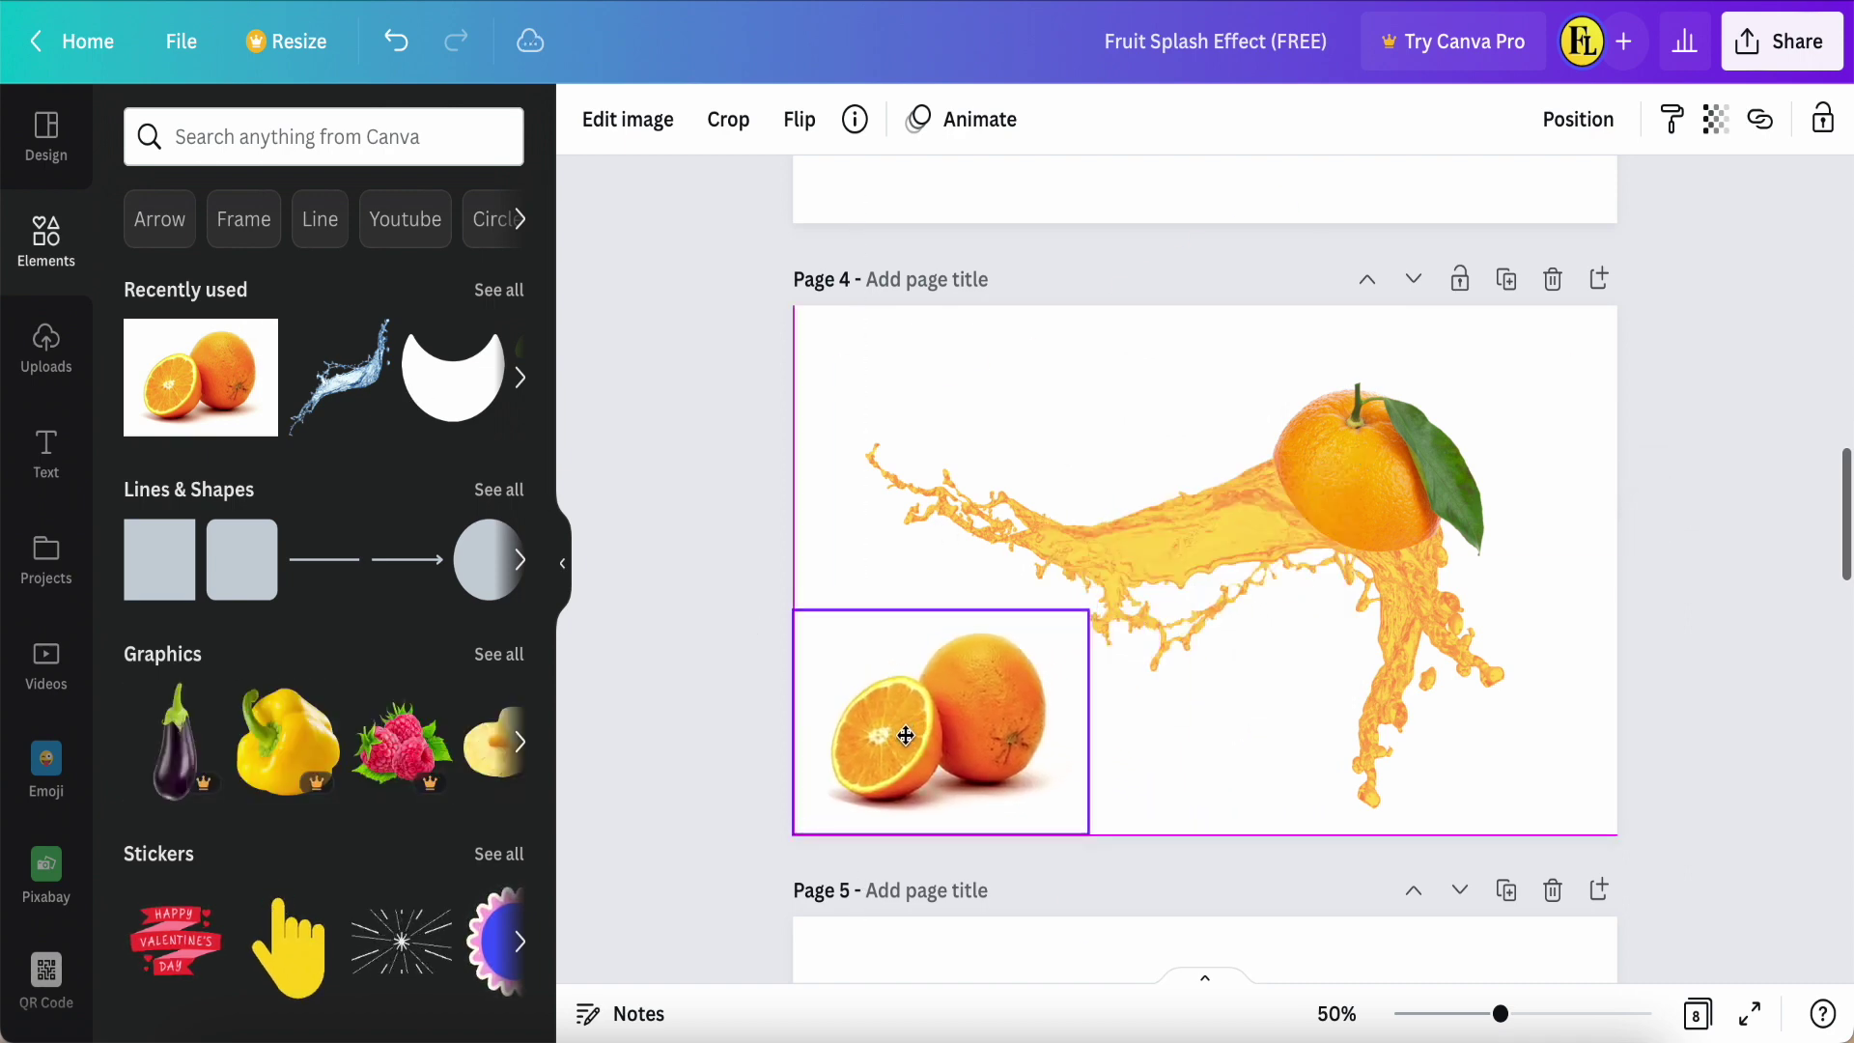
{"action": "left_click", "coordinate": [797, 119]}
{"action": "left_click", "coordinate": [817, 200]}
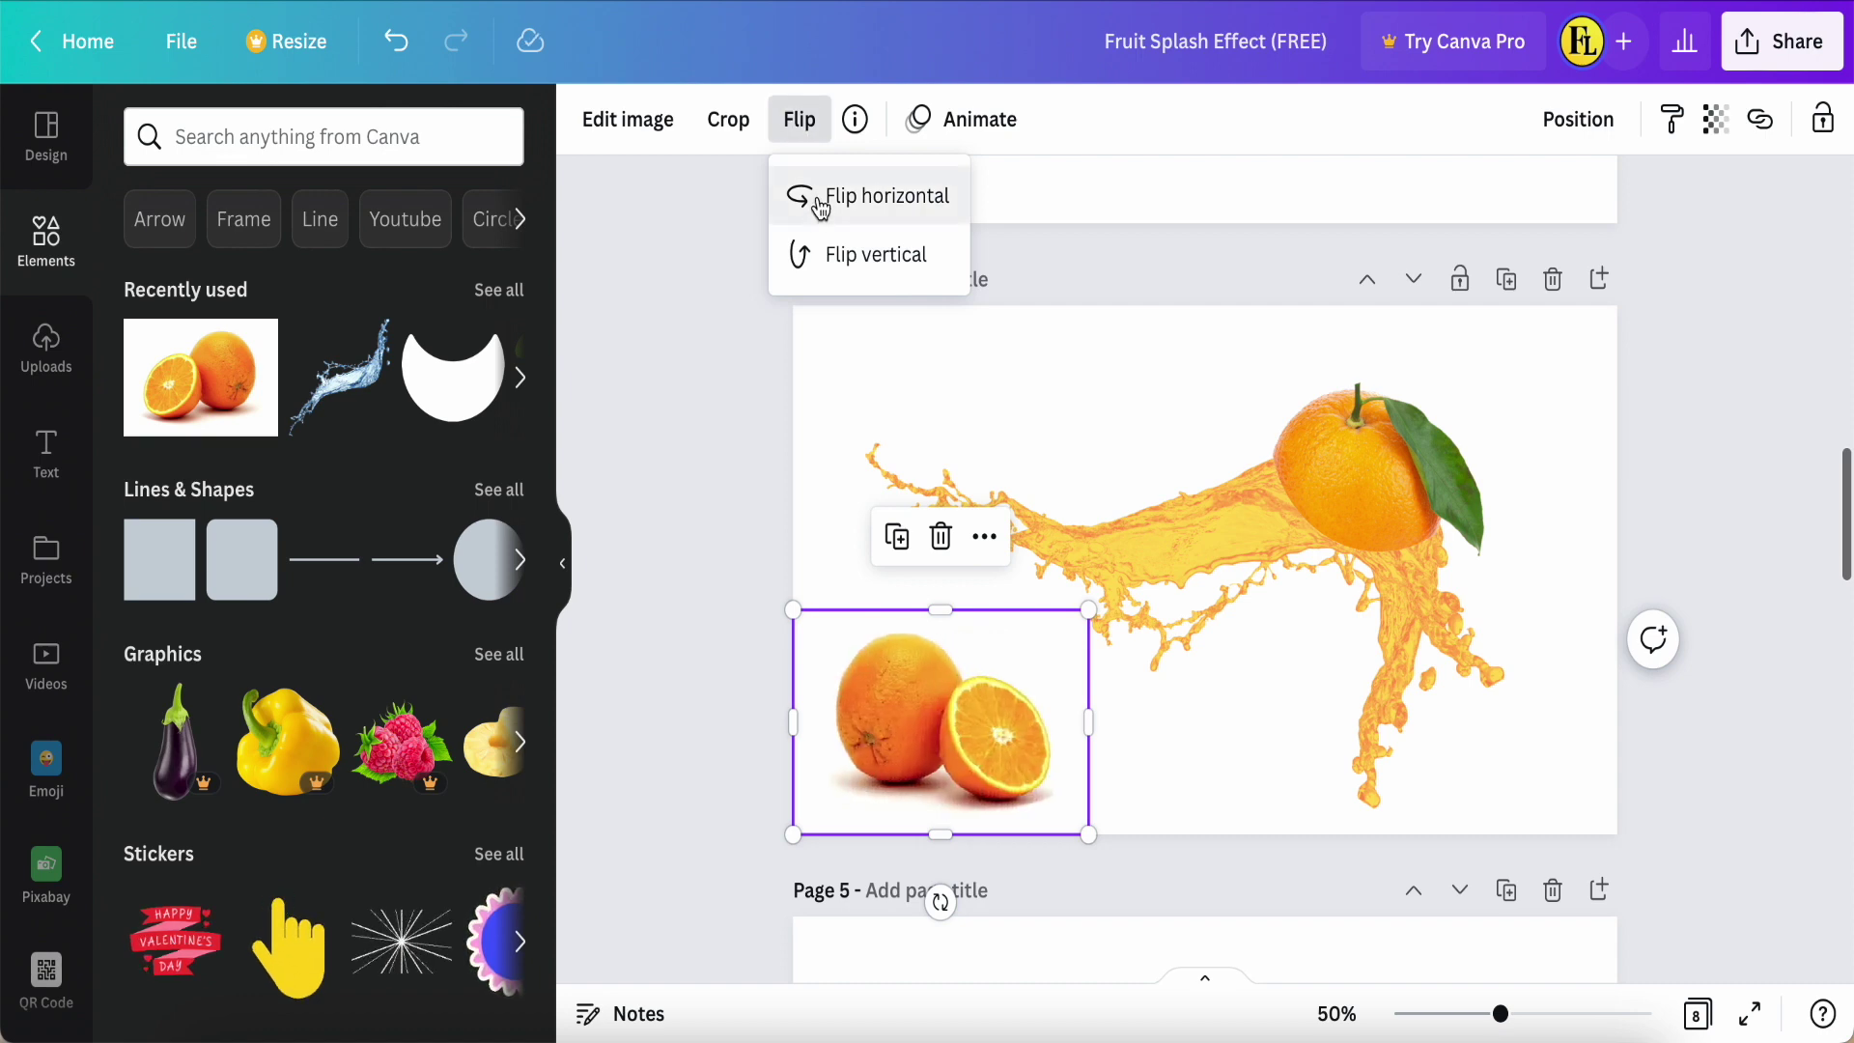
Step: Trim the white margin along the oranges photo's right edge and slightly enlarge the photo, keeping it in the page's lower-left corner
{"action": "left_click_drag", "start_coordinate": [1090, 729], "coordinate": [1066, 726]}
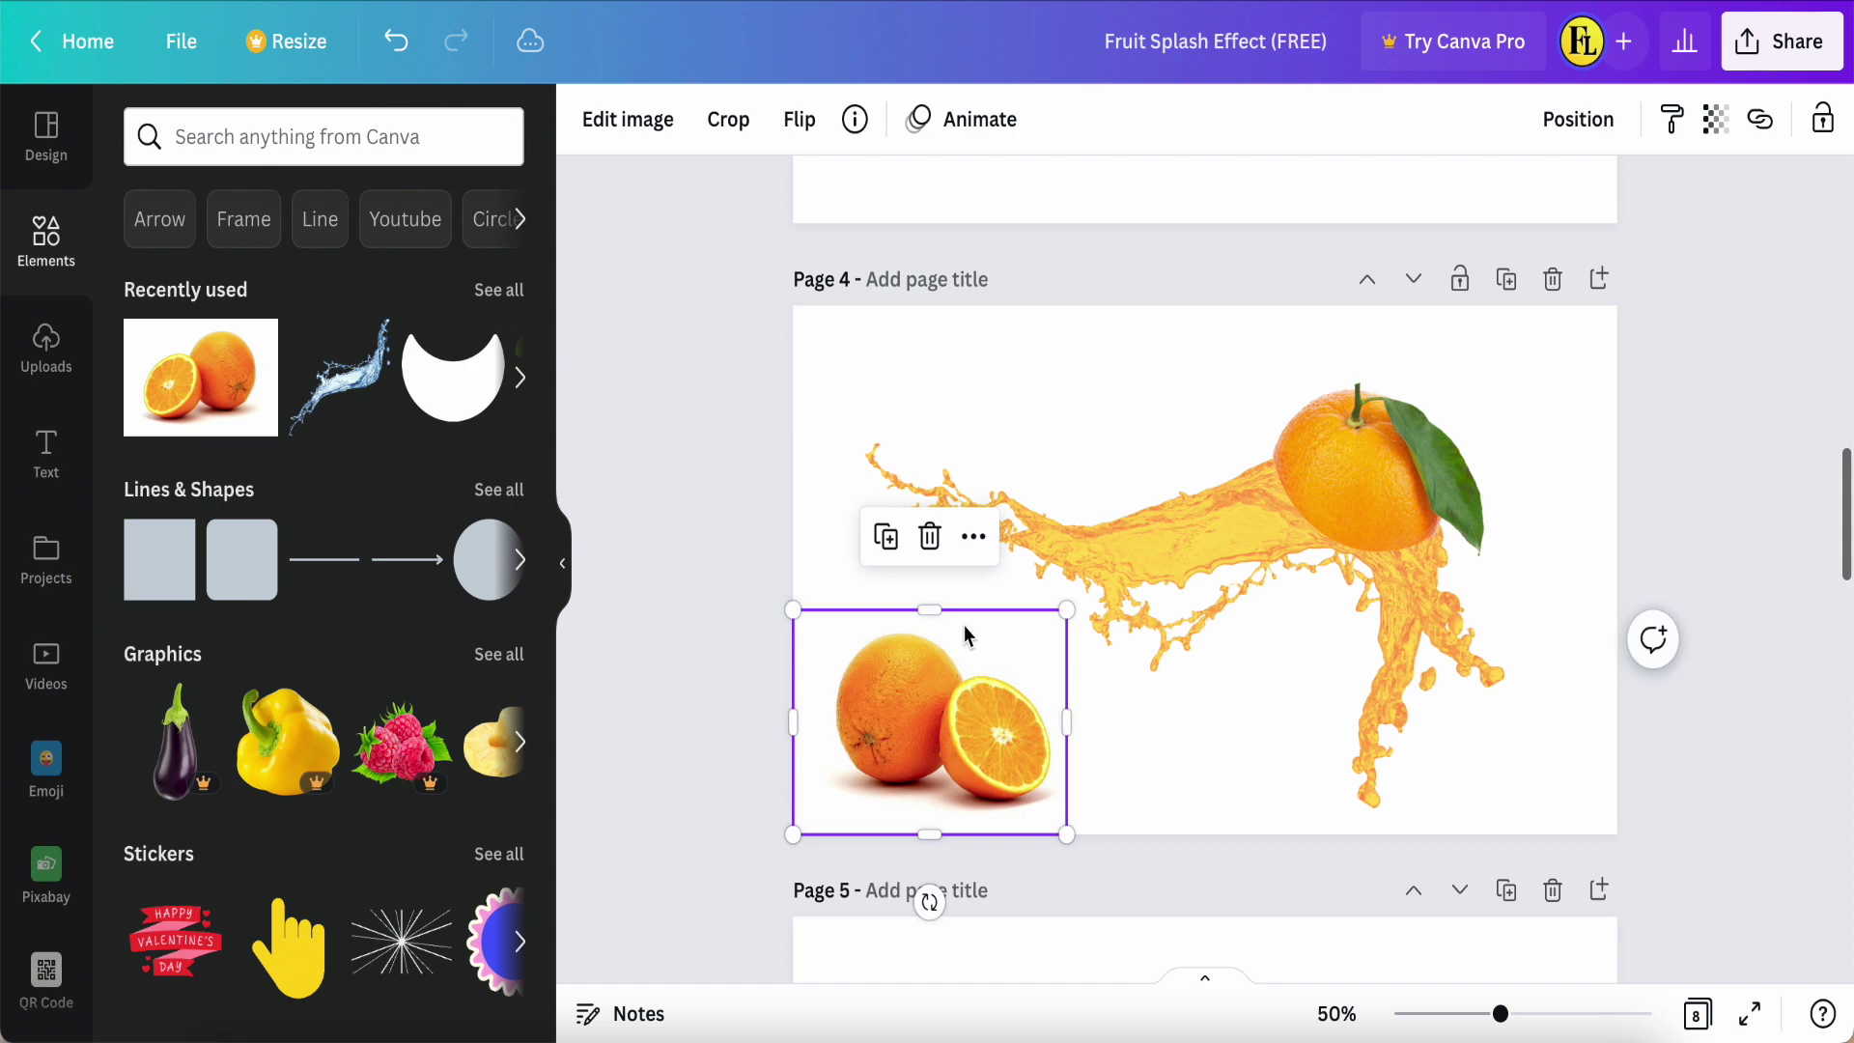
{"action": "left_click_drag", "start_coordinate": [930, 615], "coordinate": [930, 625]}
{"action": "left_click_drag", "start_coordinate": [1067, 621], "coordinate": [1132, 570]}
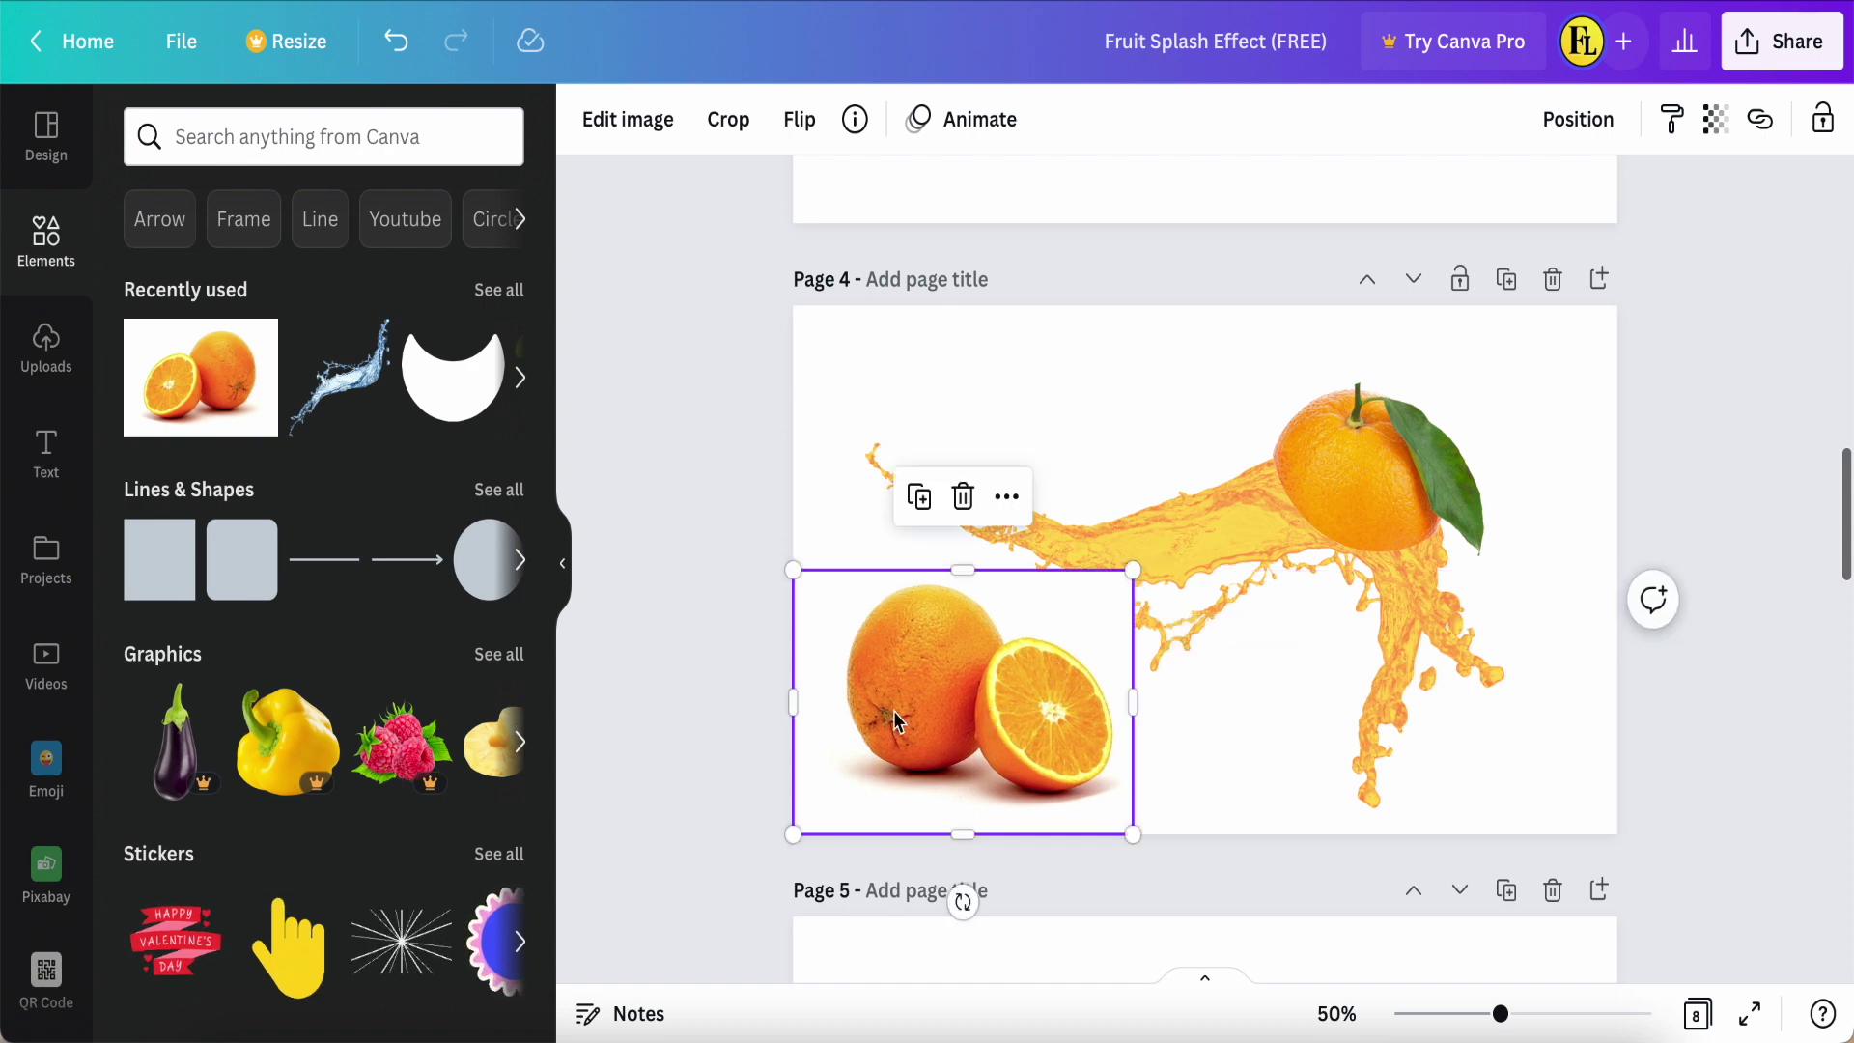
Step: Send the oranges photo to the back so its white background sits behind the juice splash
{"action": "right_click", "coordinate": [907, 675]}
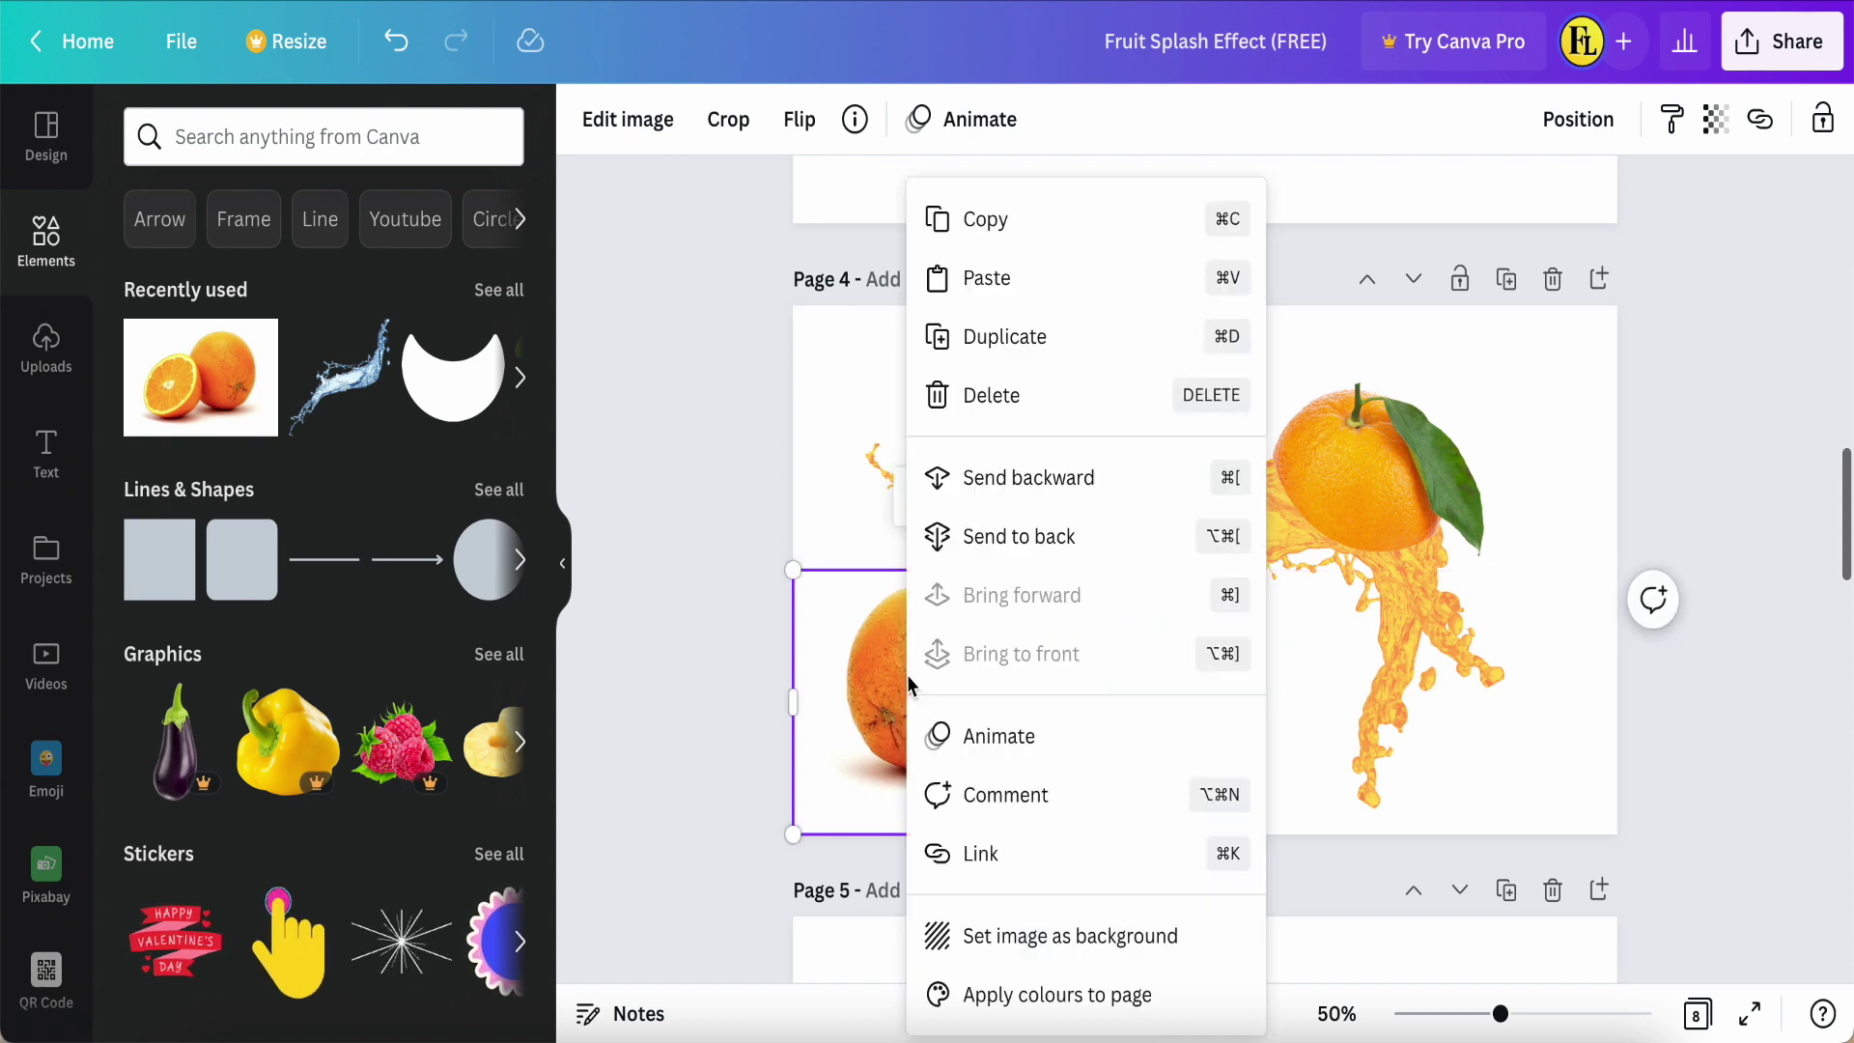
{"action": "left_click", "coordinate": [985, 533]}
{"action": "left_click", "coordinate": [731, 589]}
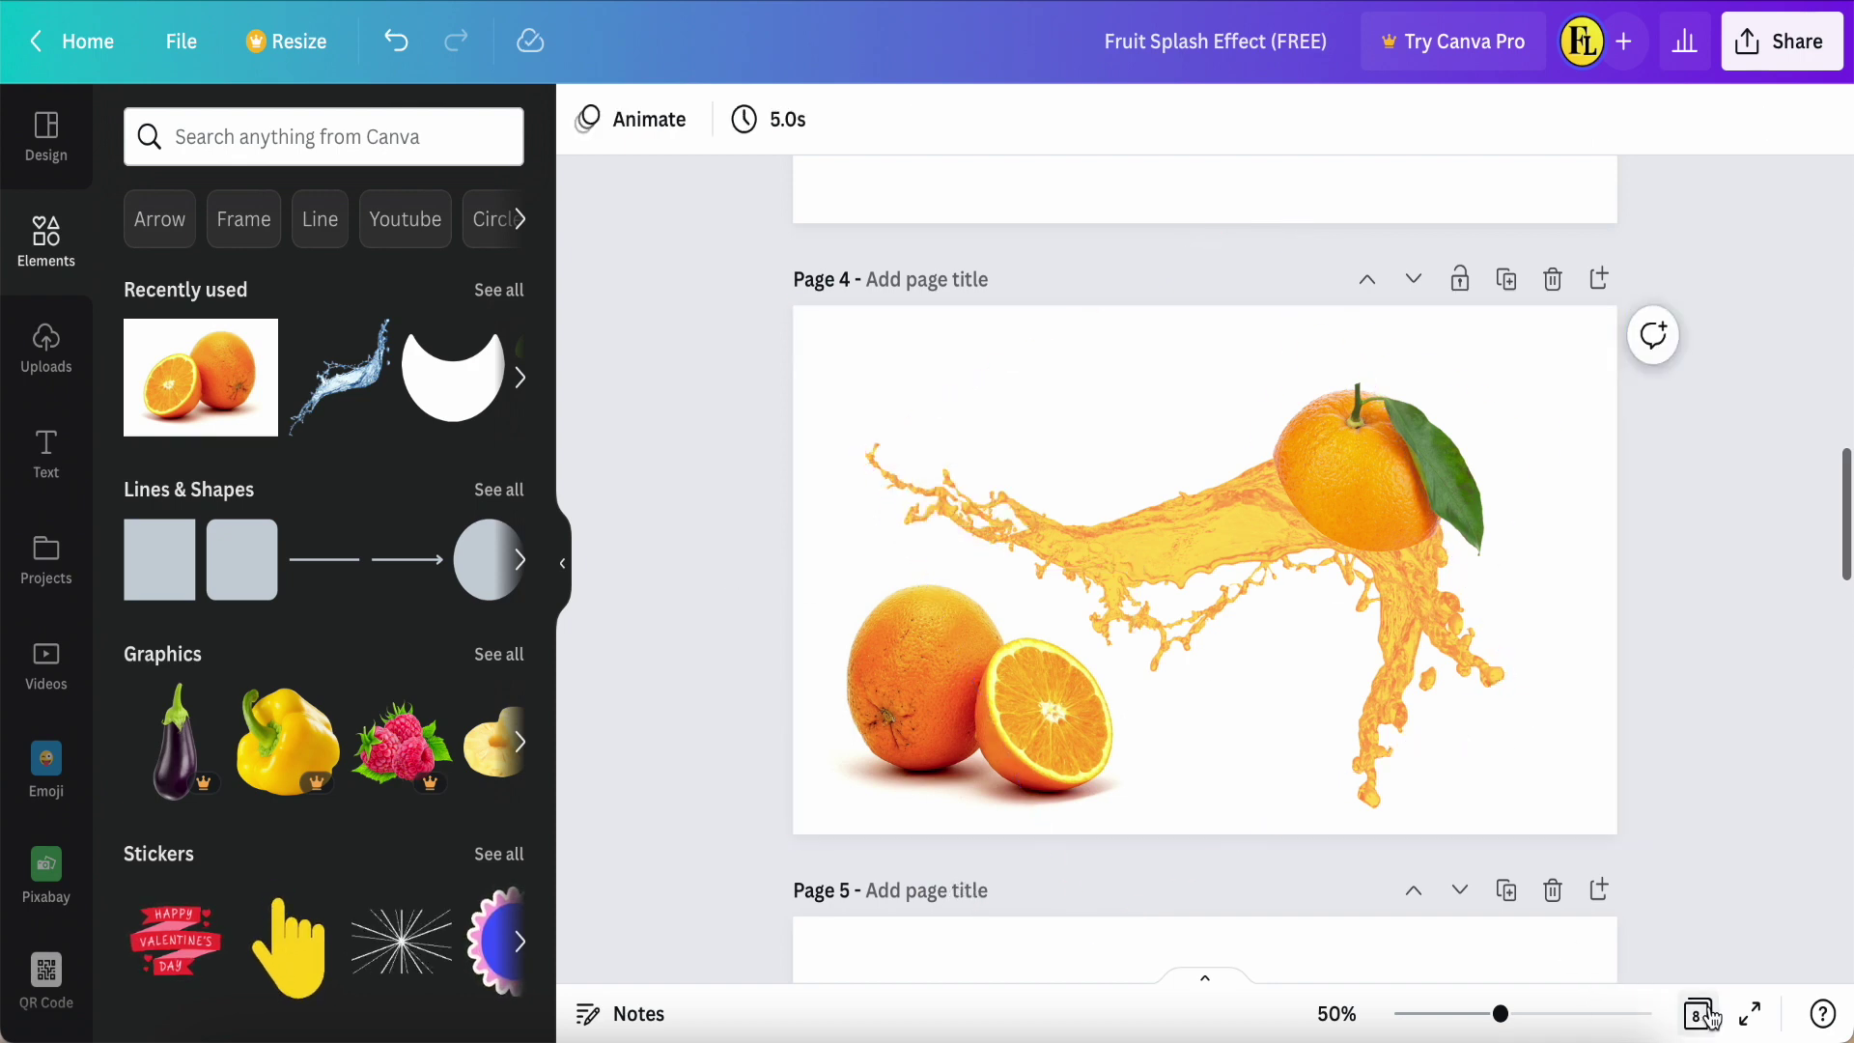
Step: Preview the finished page 4 composition in full screen, return to the editor and hide the elements list
{"action": "left_click", "coordinate": [1749, 1016]}
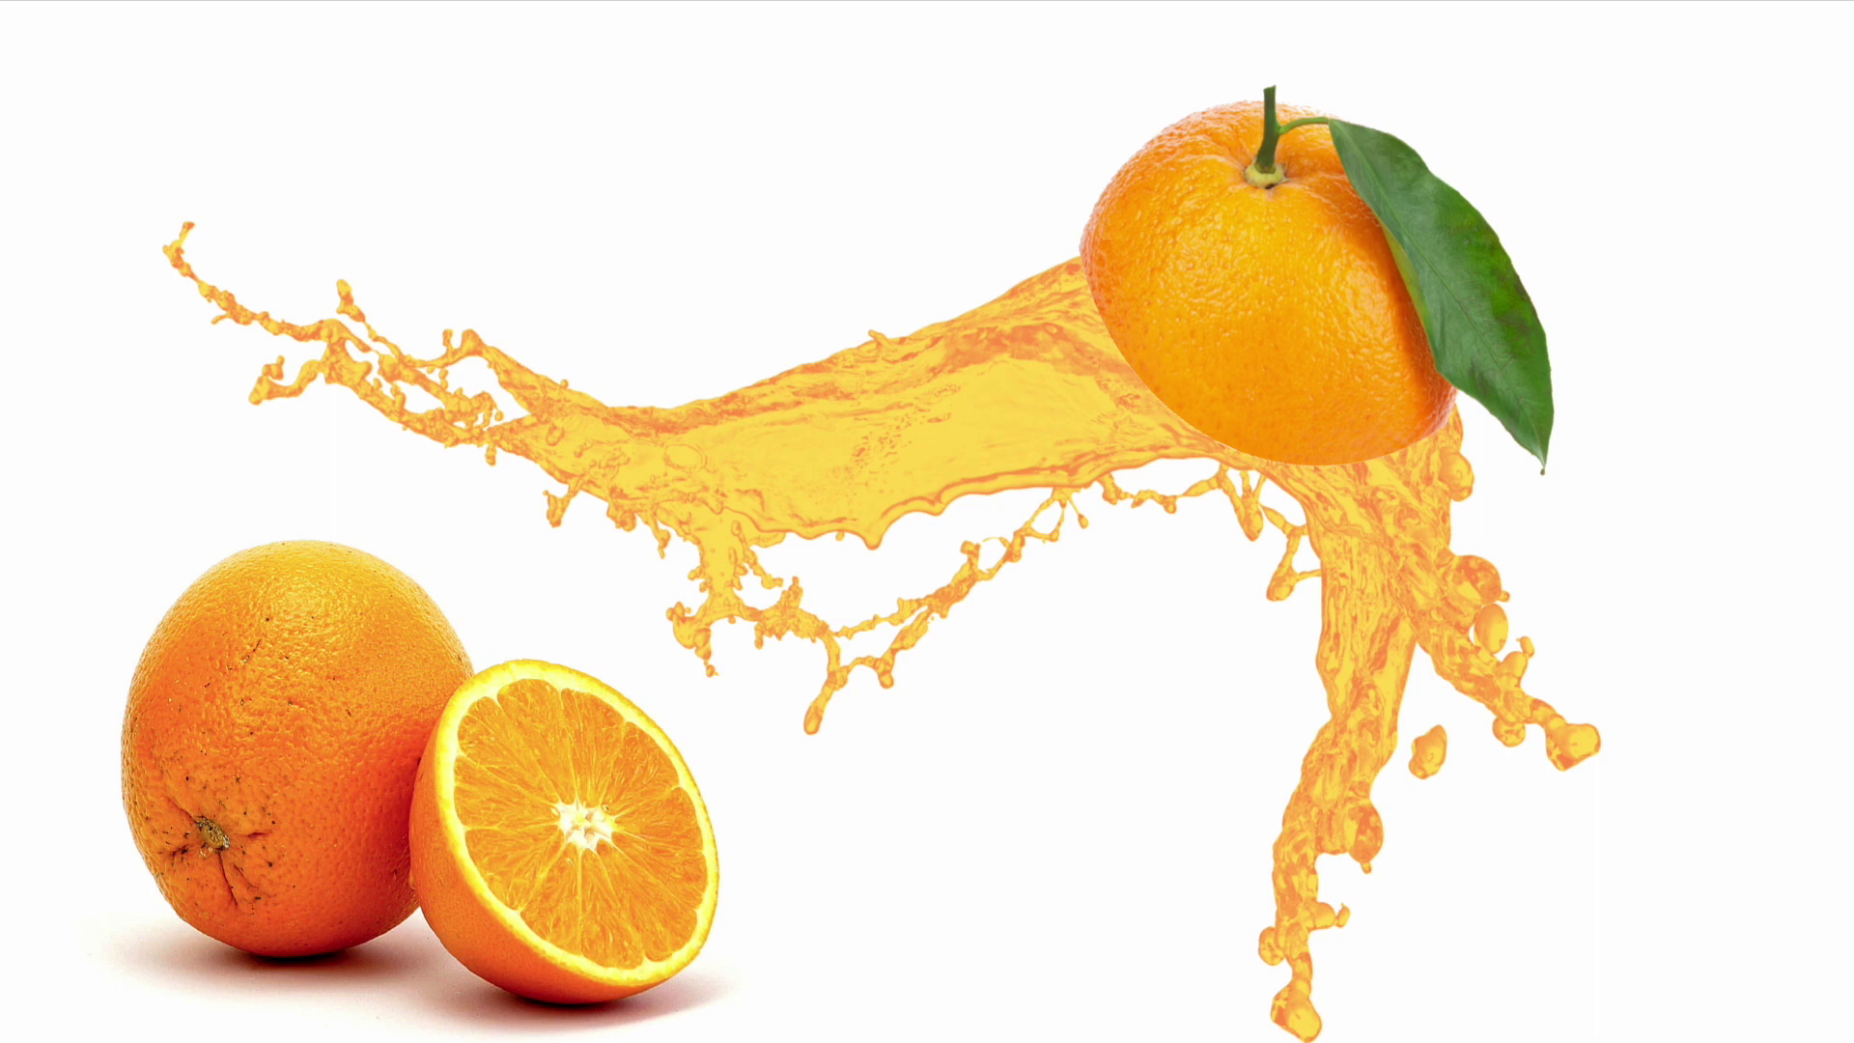
{"action": "left_click", "coordinate": [1746, 1018]}
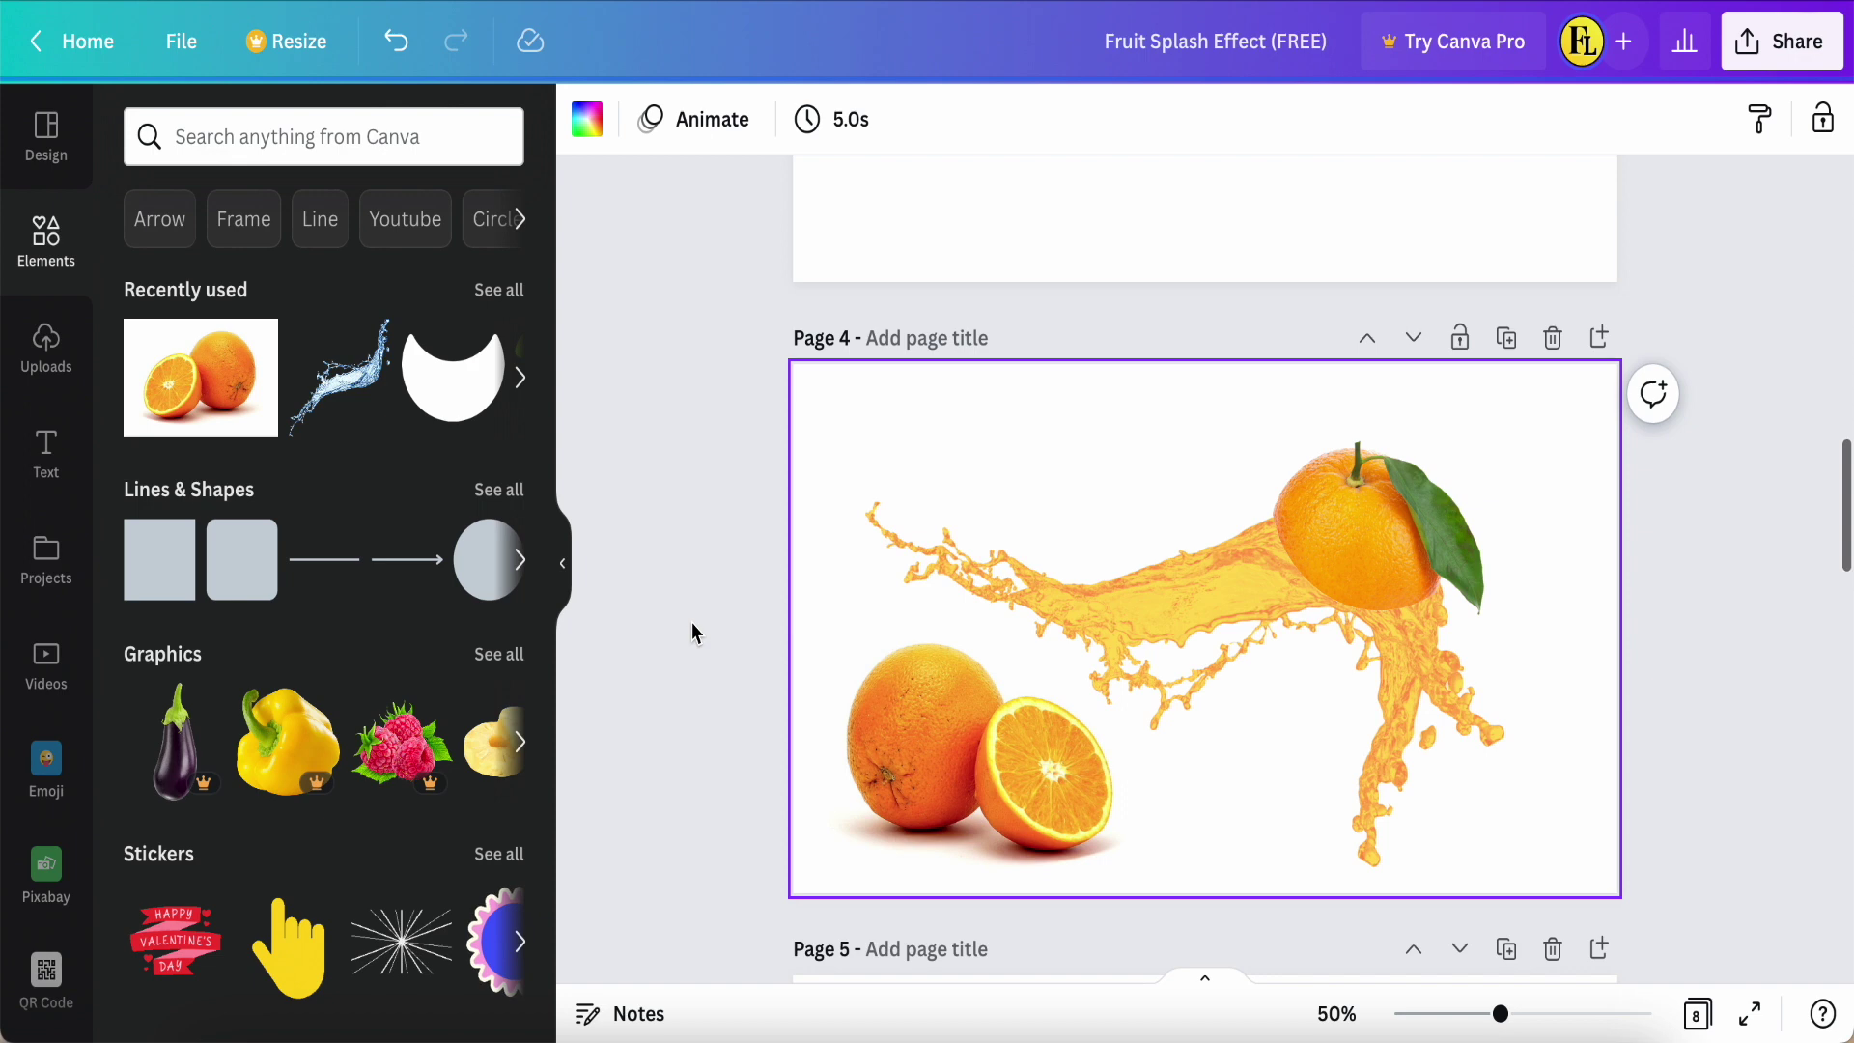
{"action": "left_click", "coordinate": [563, 565]}
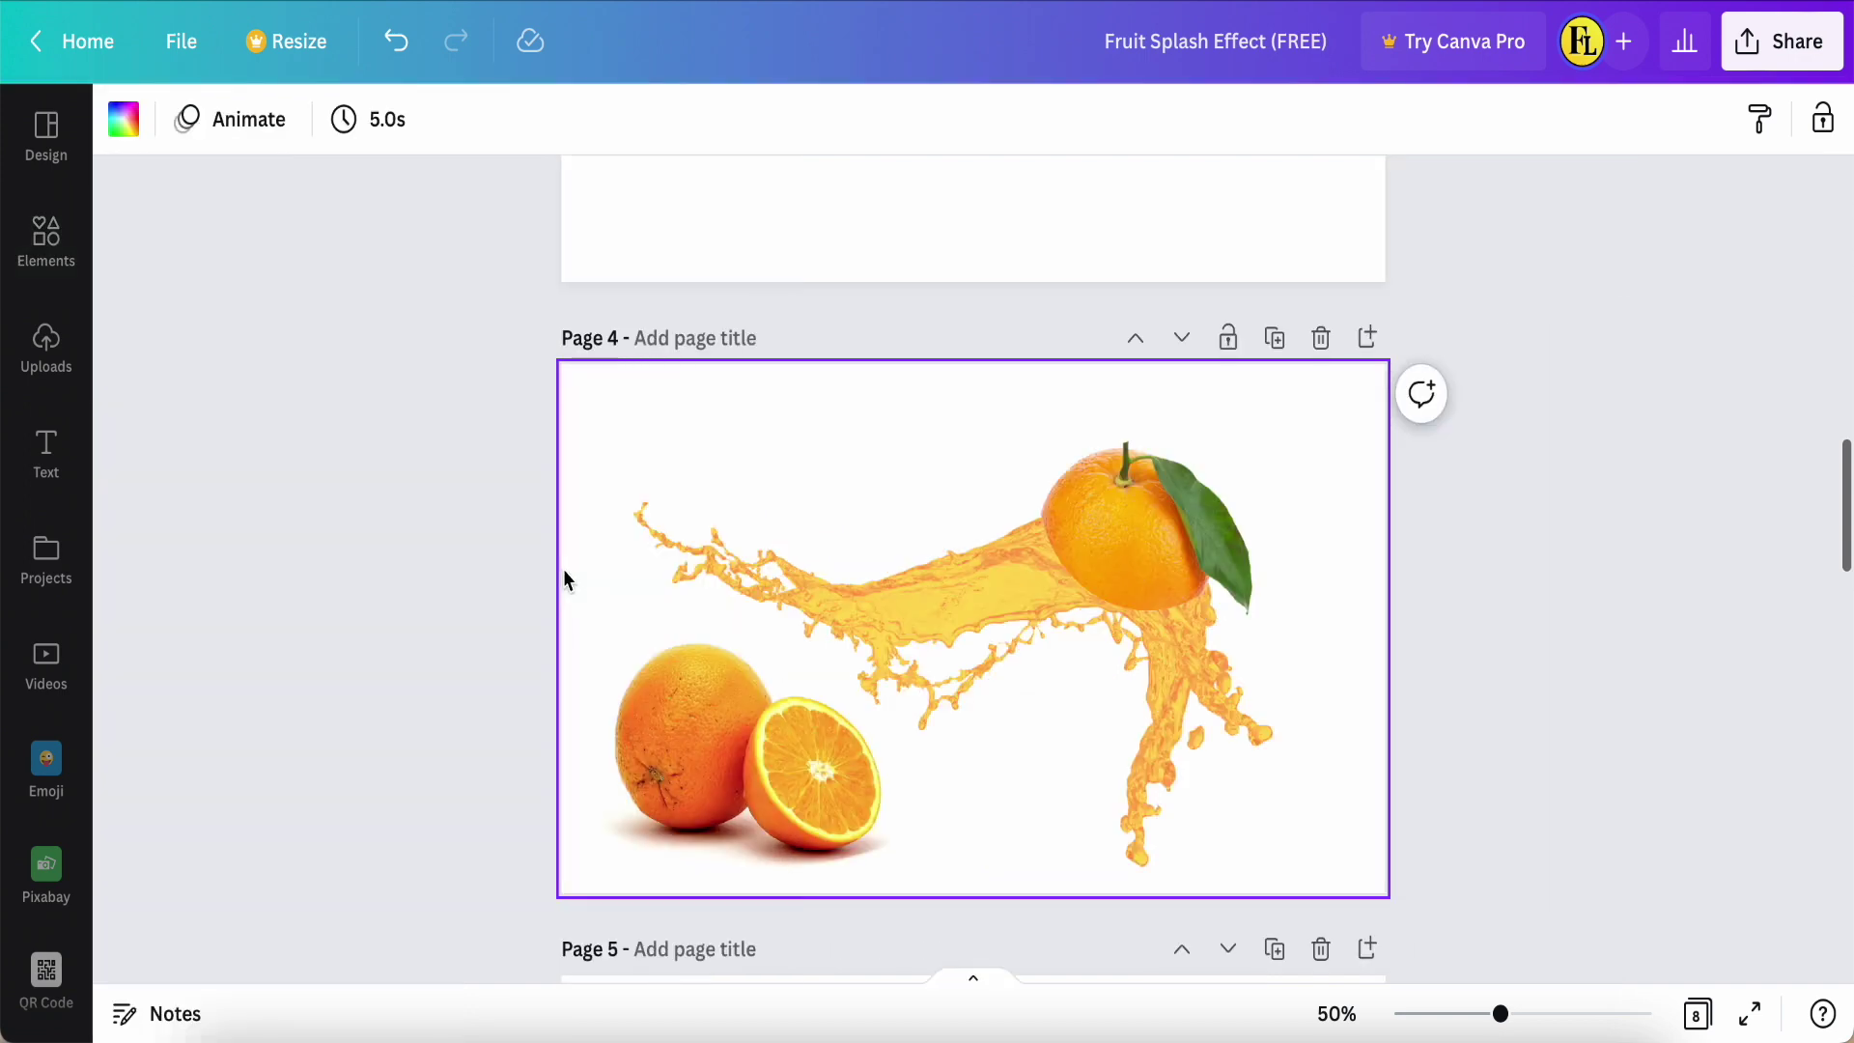